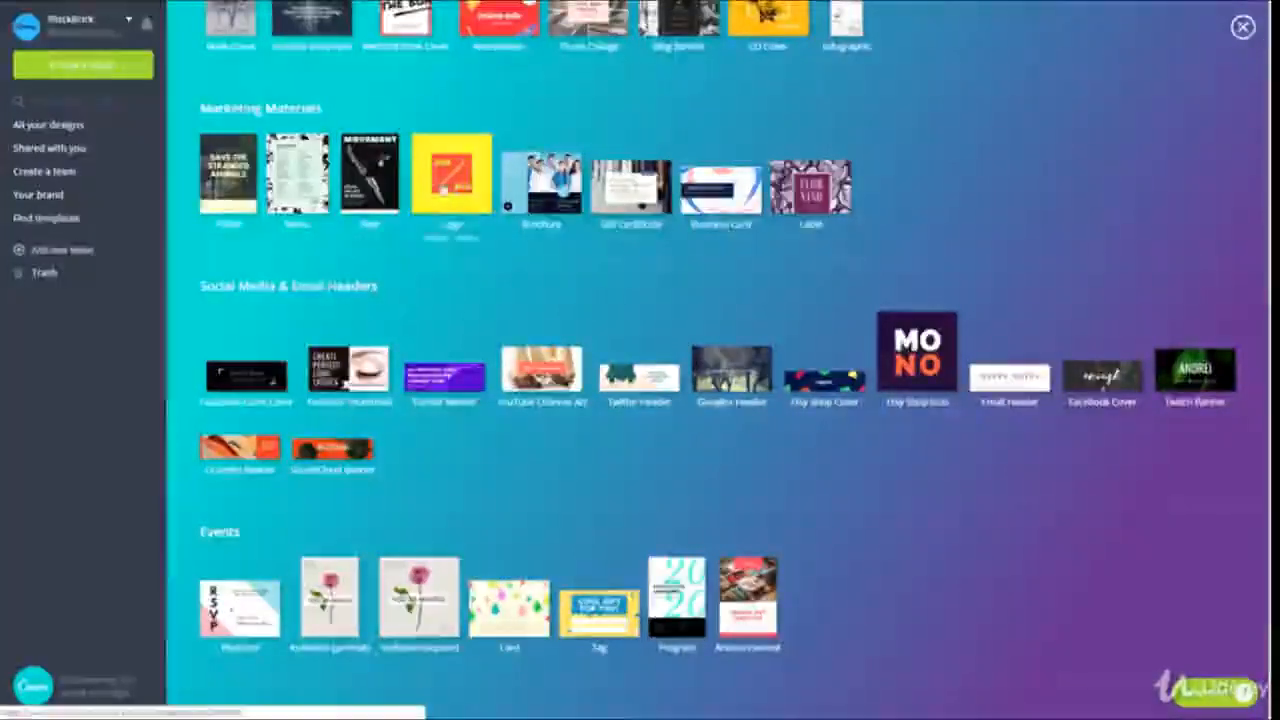
Create a new blank Logo design from the Marketing Materials category and glance through its layouts.
left_click(460, 230)
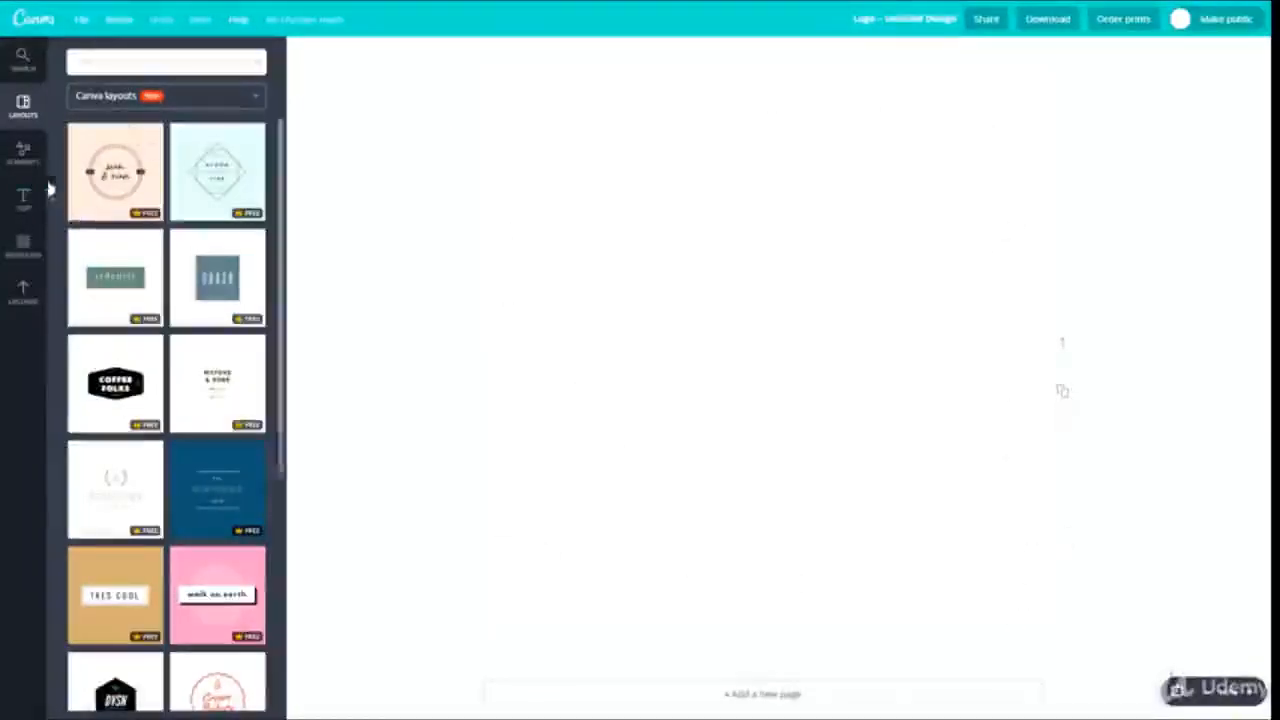
scroll(184, 334, "down", 4)
scroll(184, 334, "down", 2)
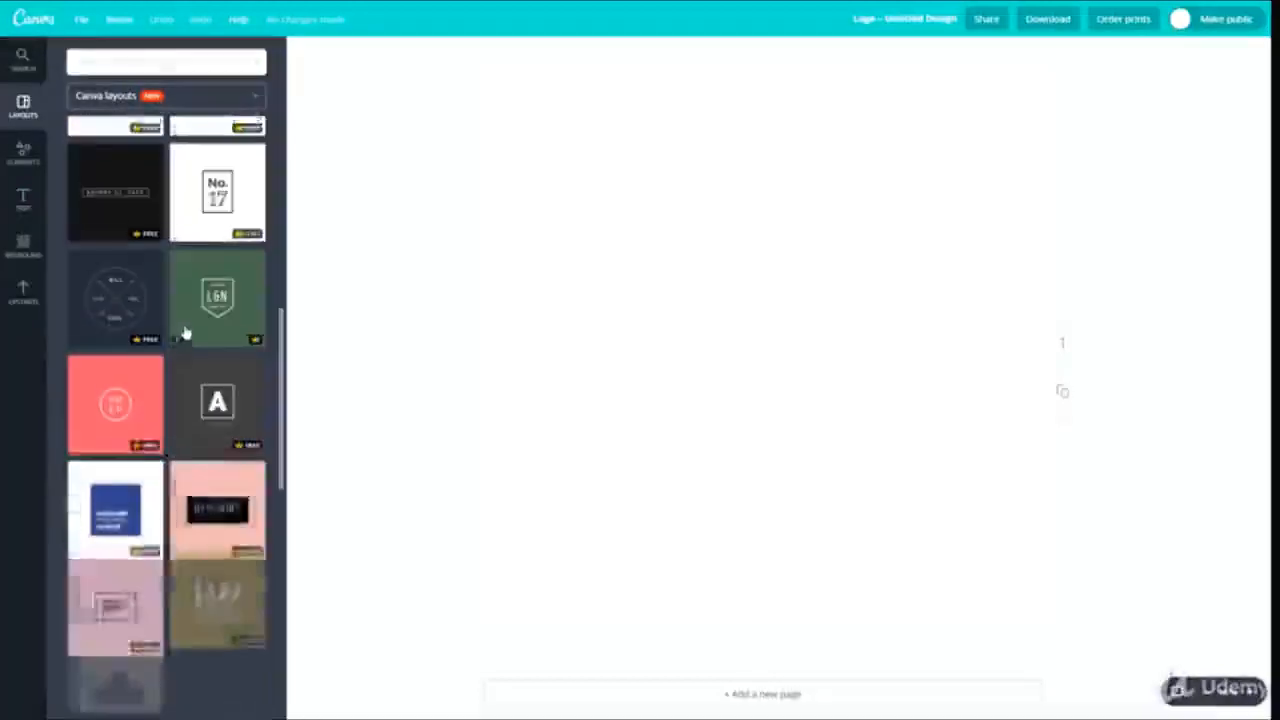
scroll(186, 331, "up", 6)
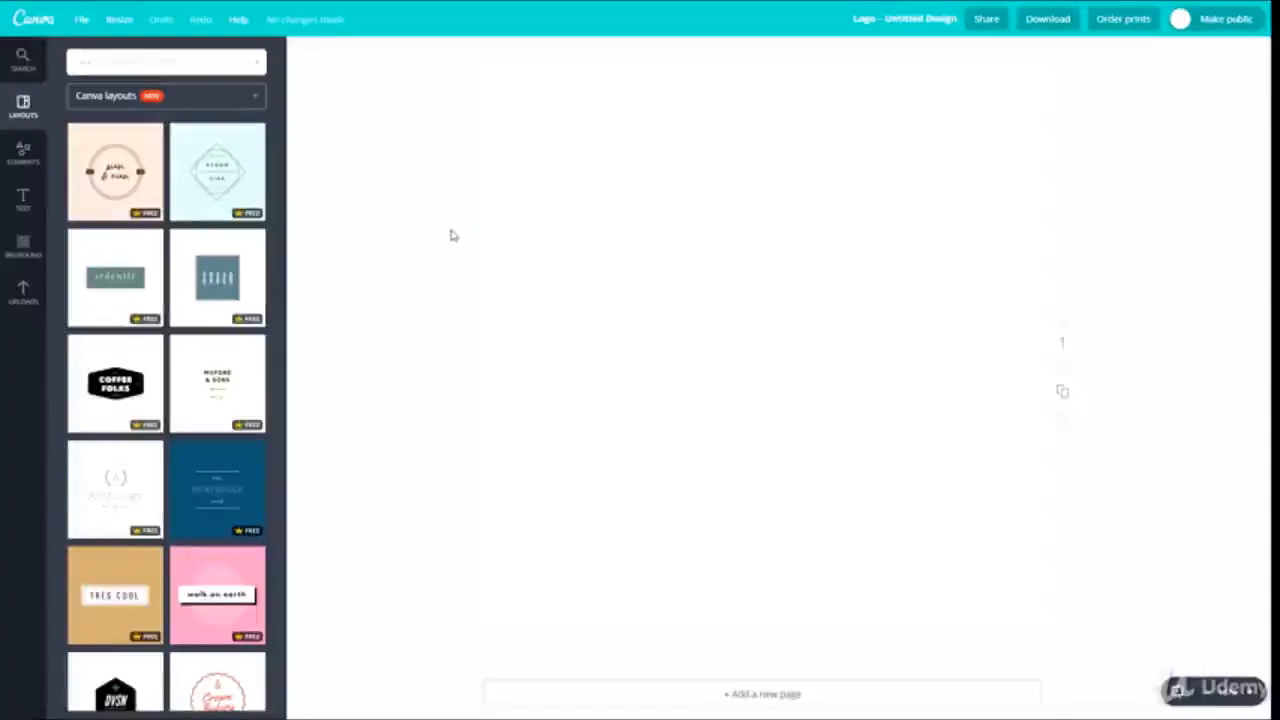
Title the untitled logo design "Logo Design".
left_click(883, 21)
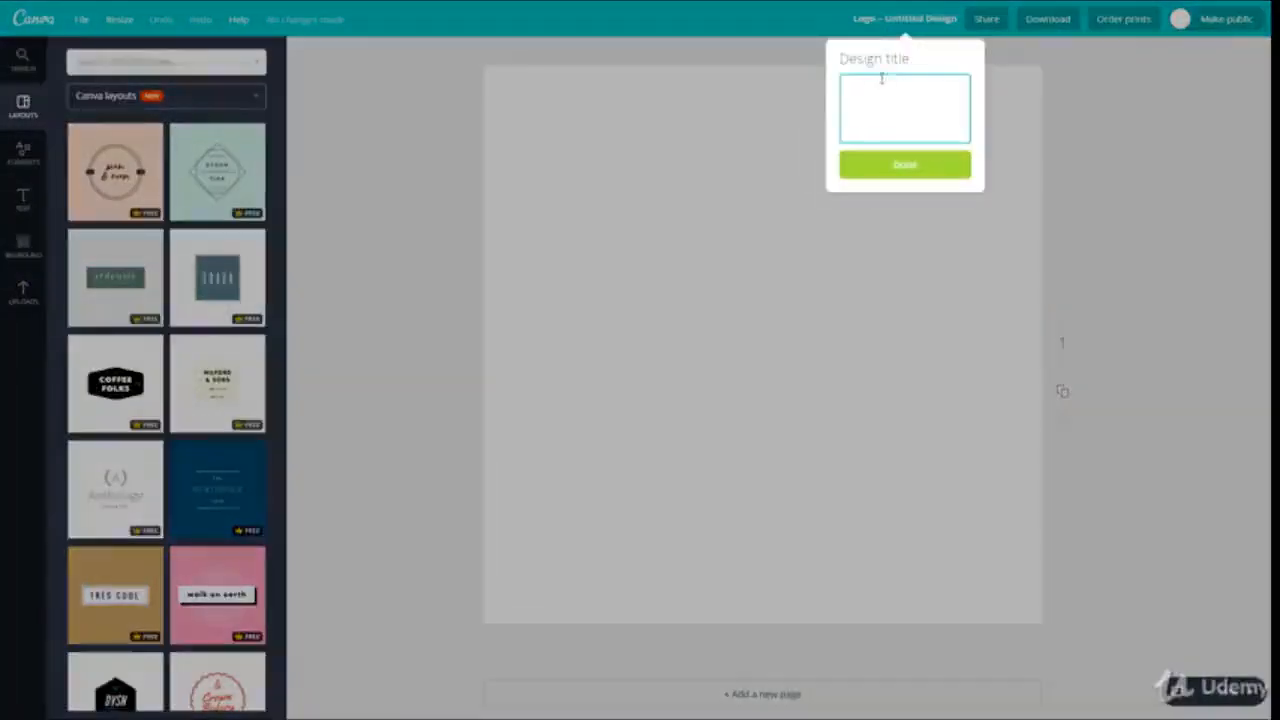
type("L")
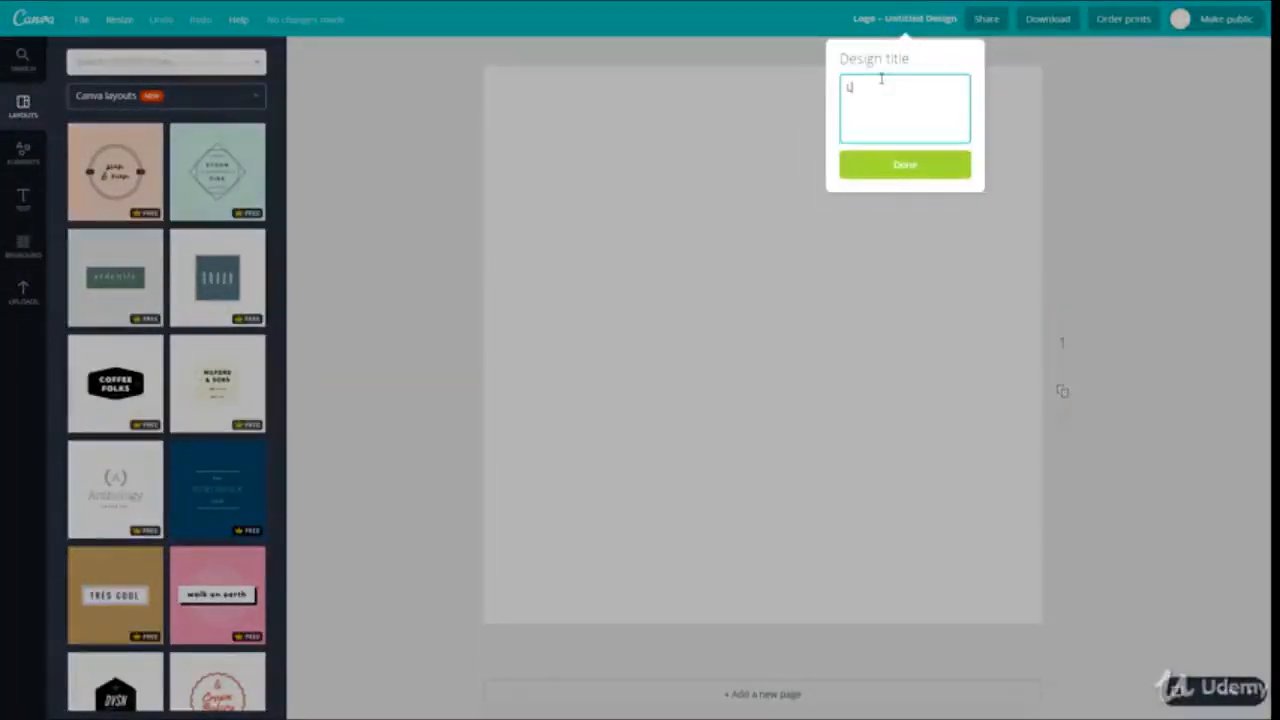
type("ogo Design")
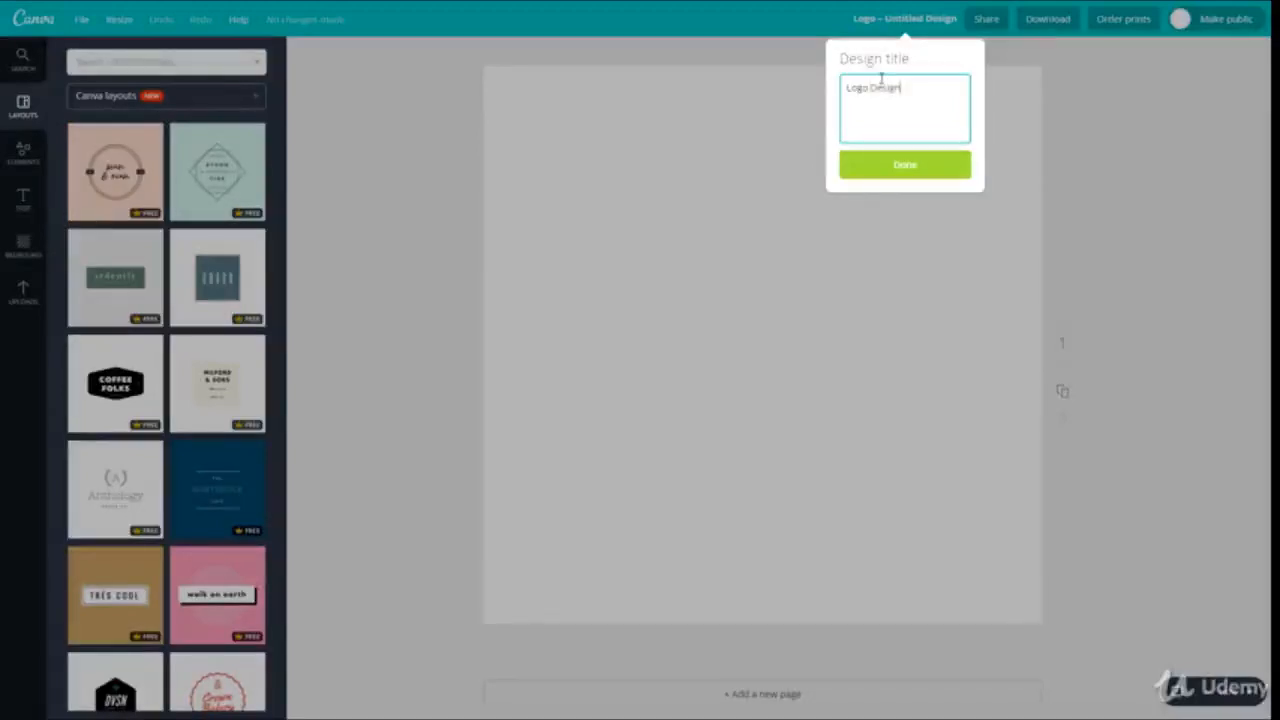
key("Return")
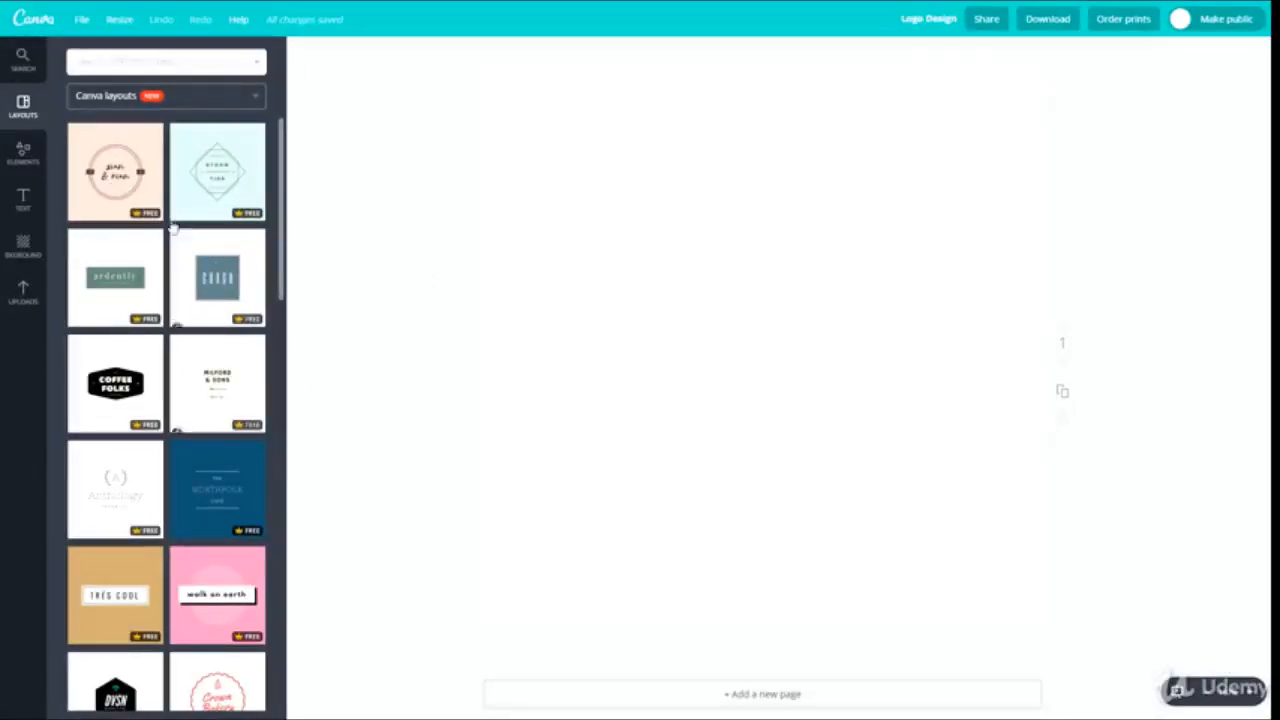
Look through the Canva logo layouts to compare the available styles for a suitable starting point.
scroll(140, 360, "down", 20)
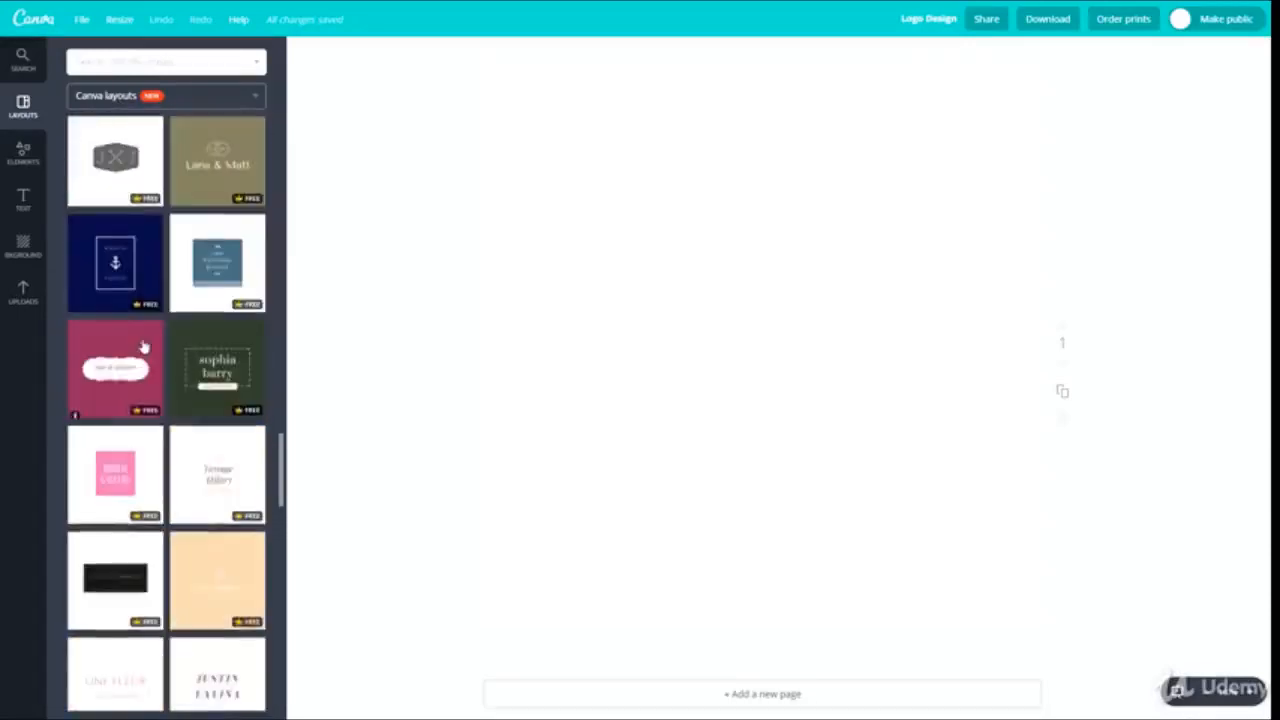
scroll(146, 350, "down", 8)
scroll(147, 360, "up", 6)
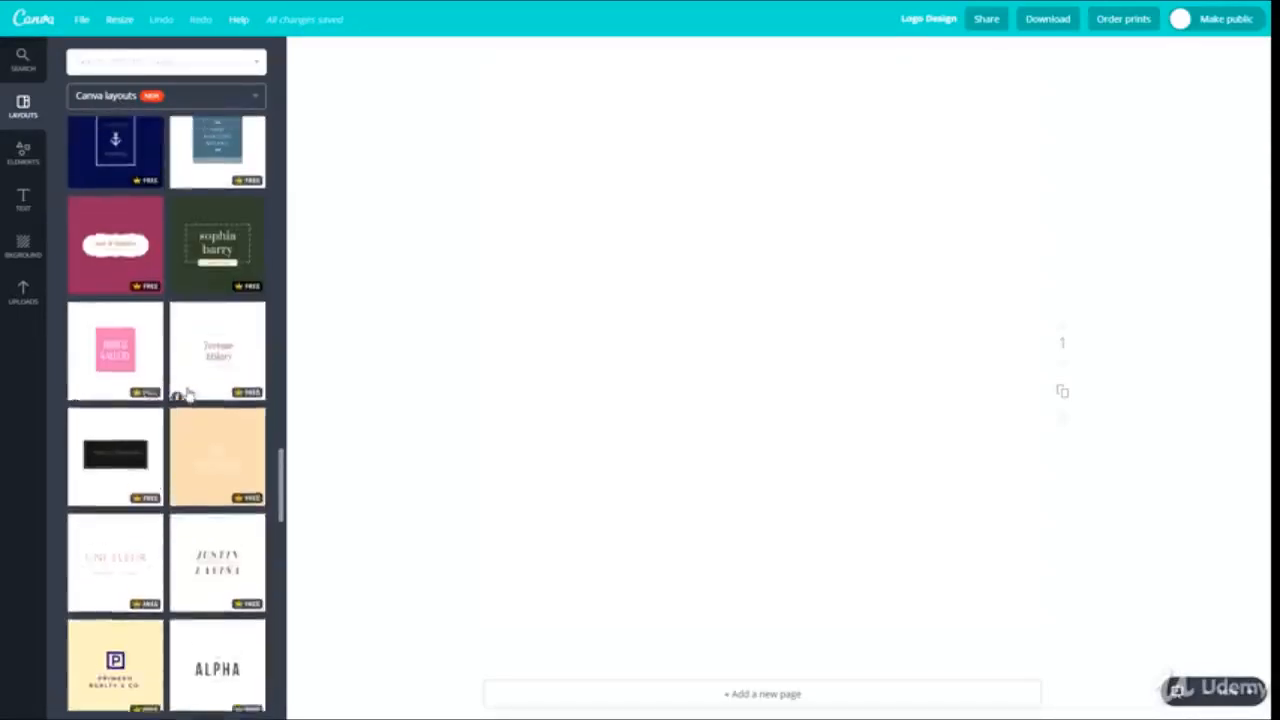
scroll(185, 400, "up", 10)
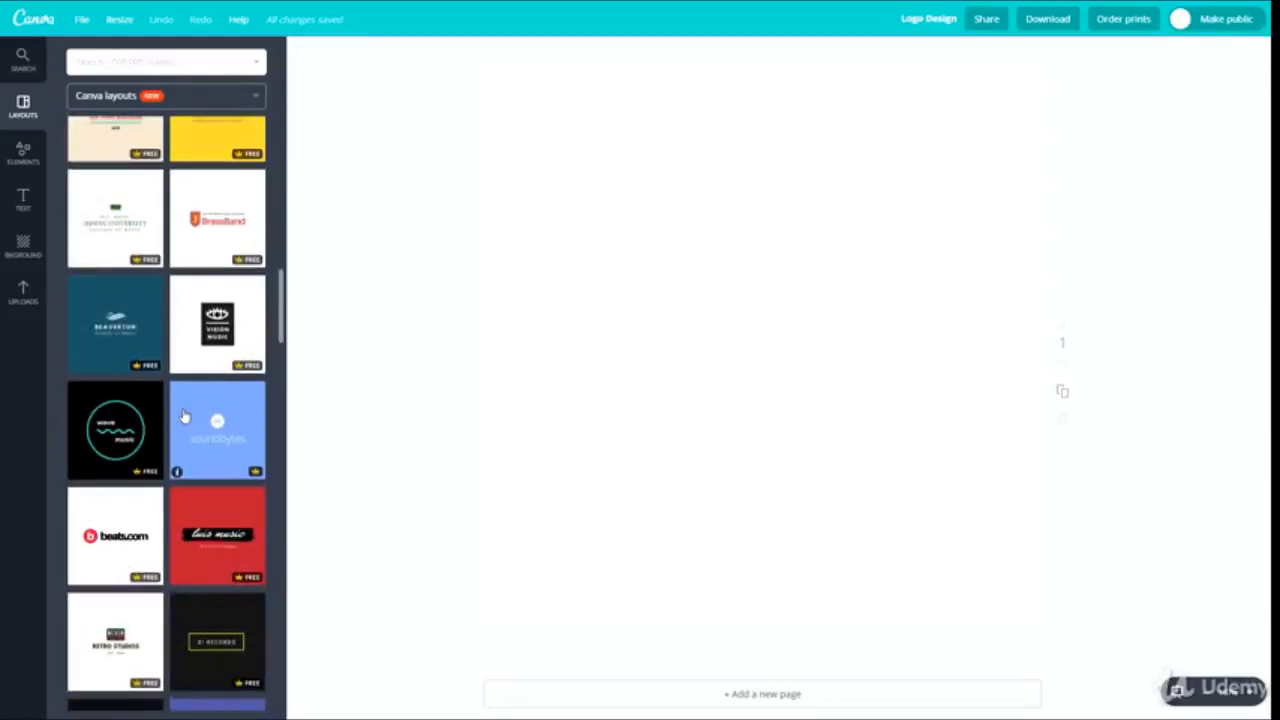
scroll(185, 416, "up", 7)
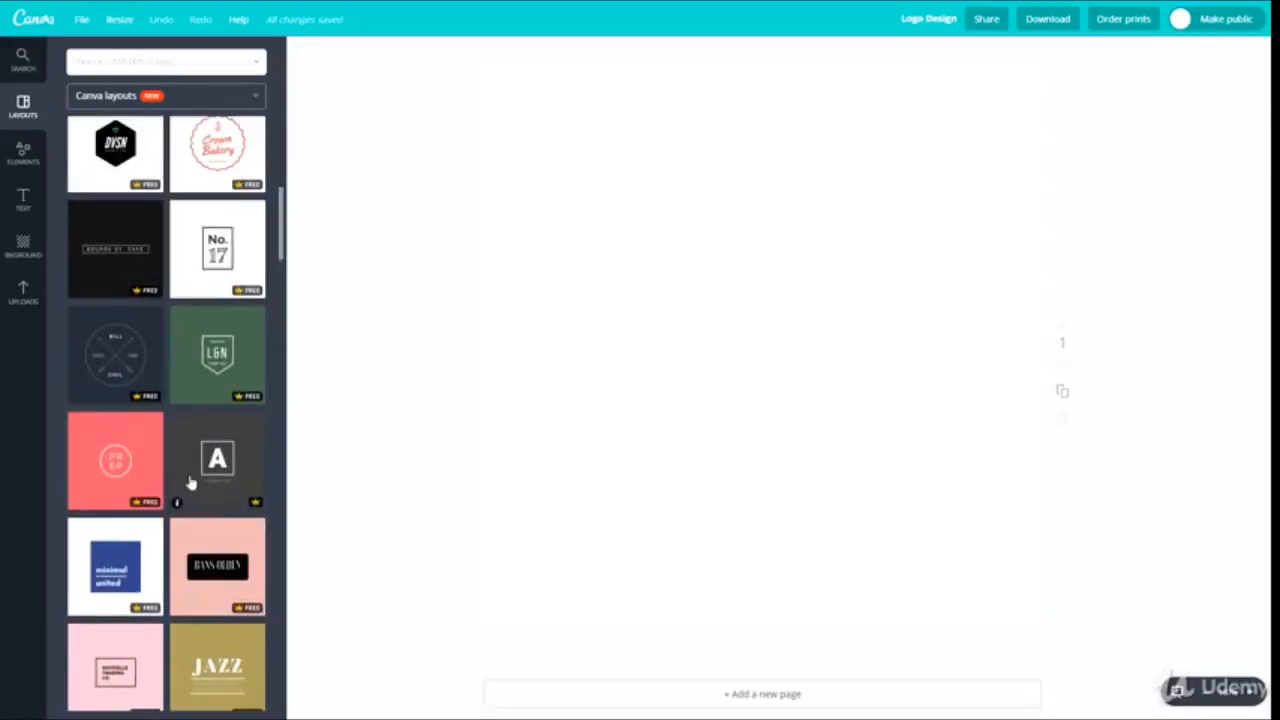
scroll(190, 478, "up", 5)
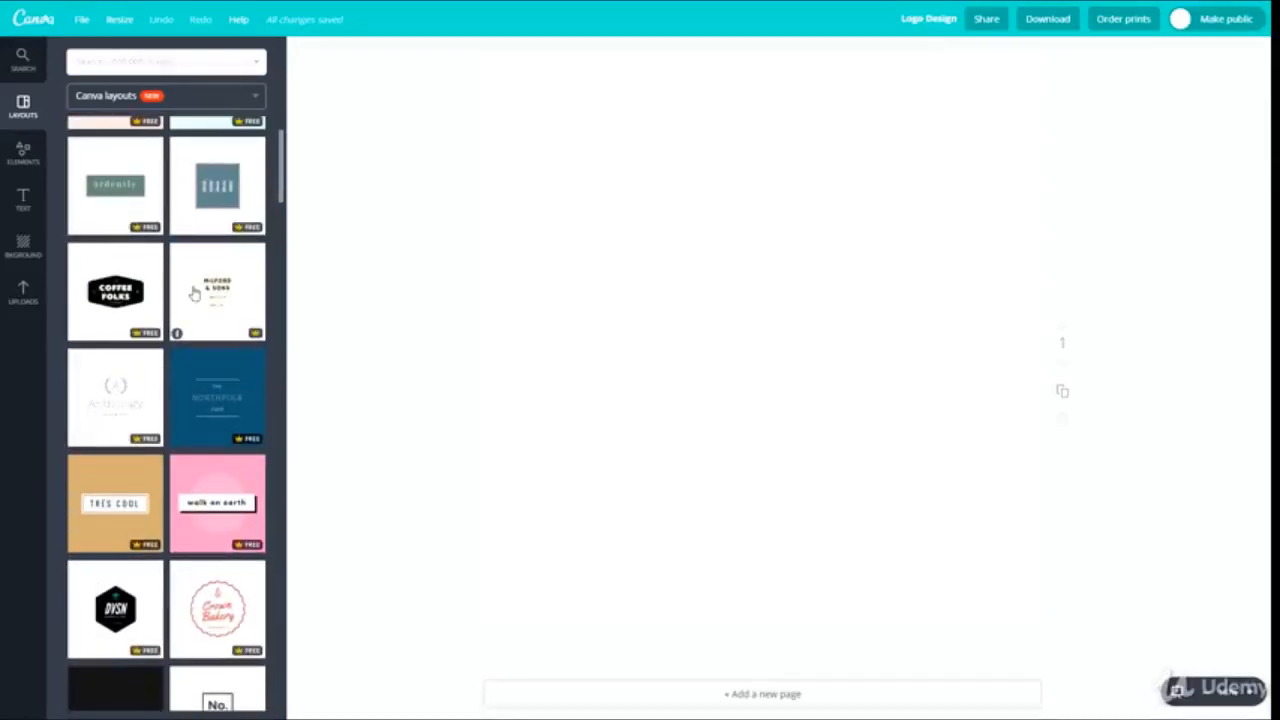
scroll(194, 292, "down", 3)
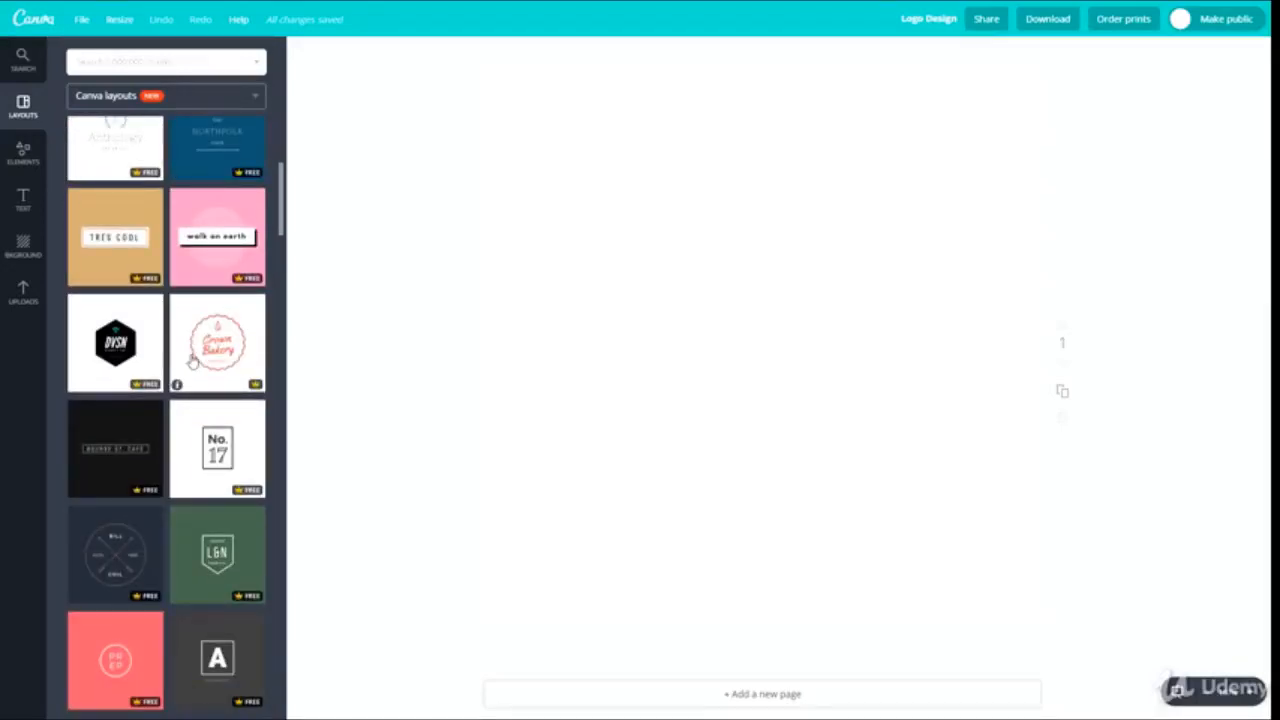
scroll(193, 362, "down", 2)
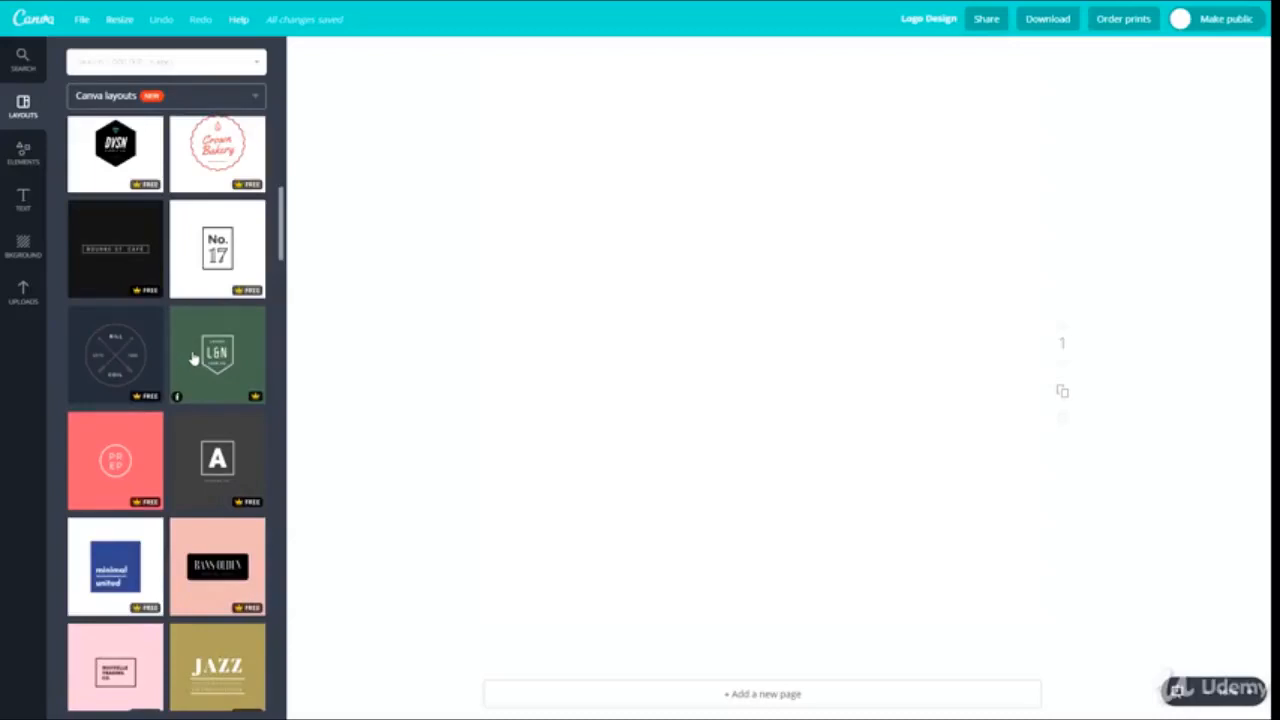
scroll(193, 358, "down", 9)
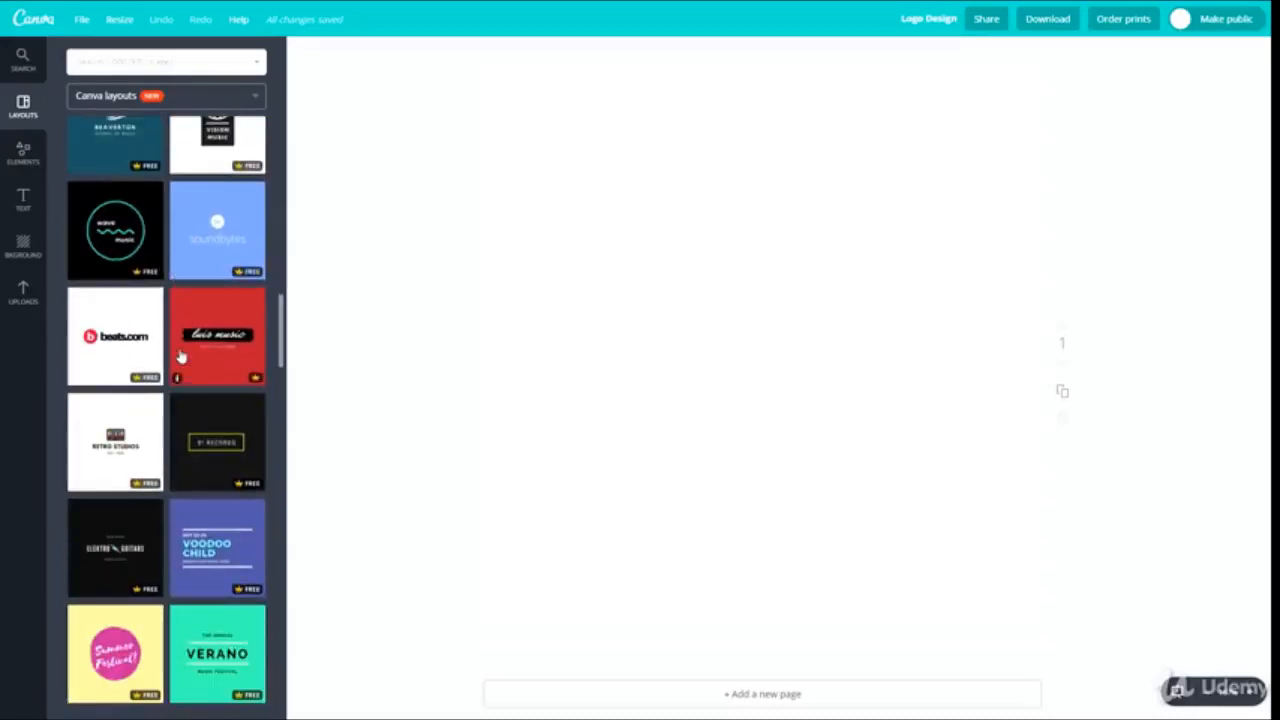
scroll(180, 356, "down", 1)
scroll(180, 350, "down", 2)
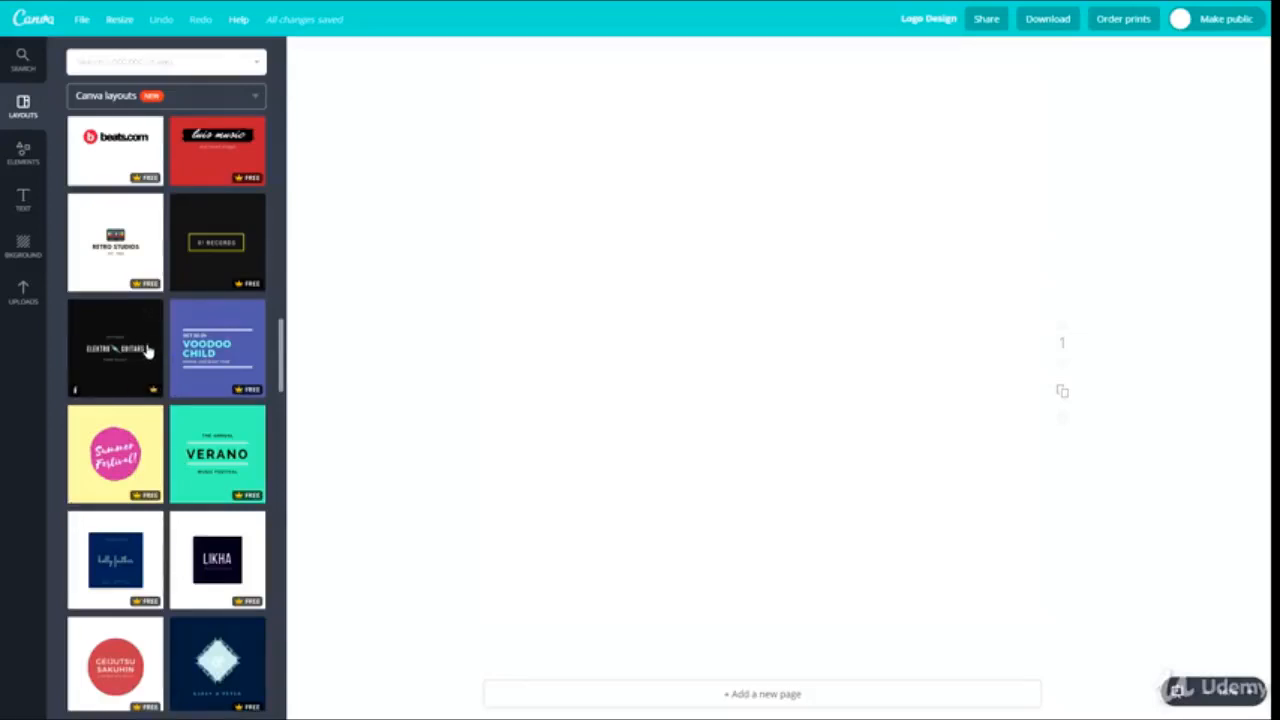
scroll(146, 349, "down", 2)
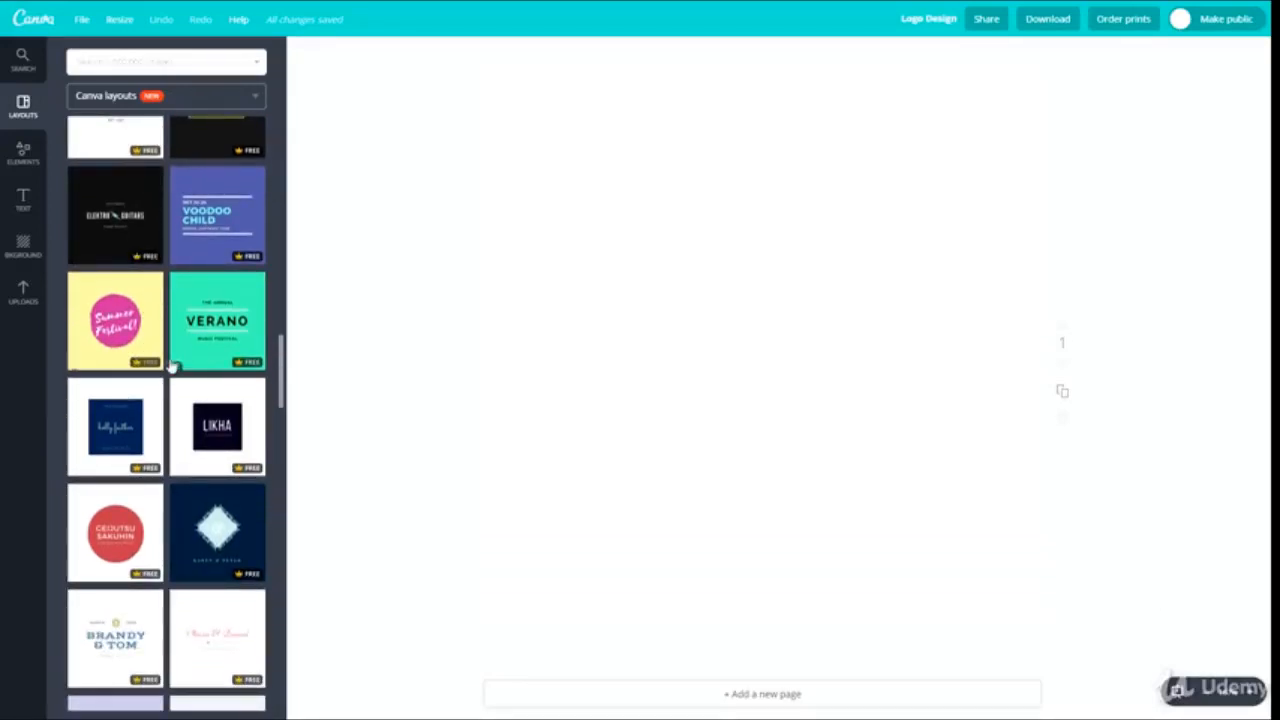
scroll(175, 380, "down", 8)
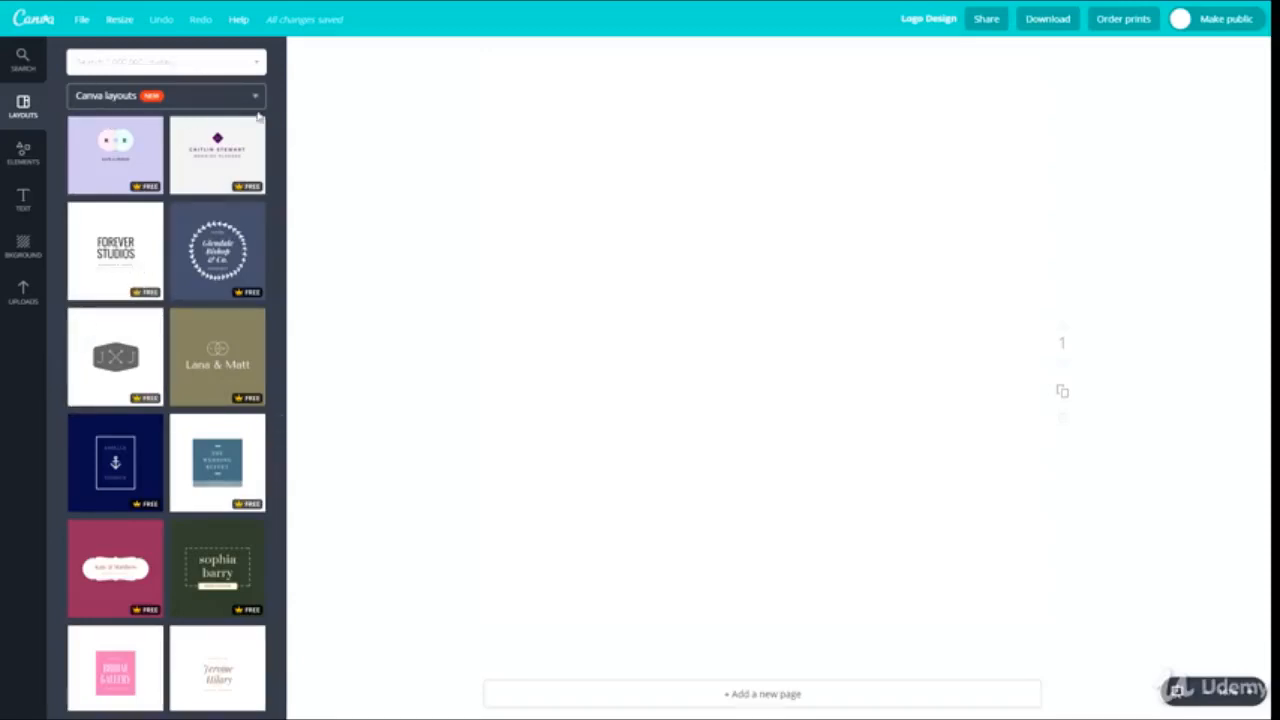
scroll(203, 258, "down", 10)
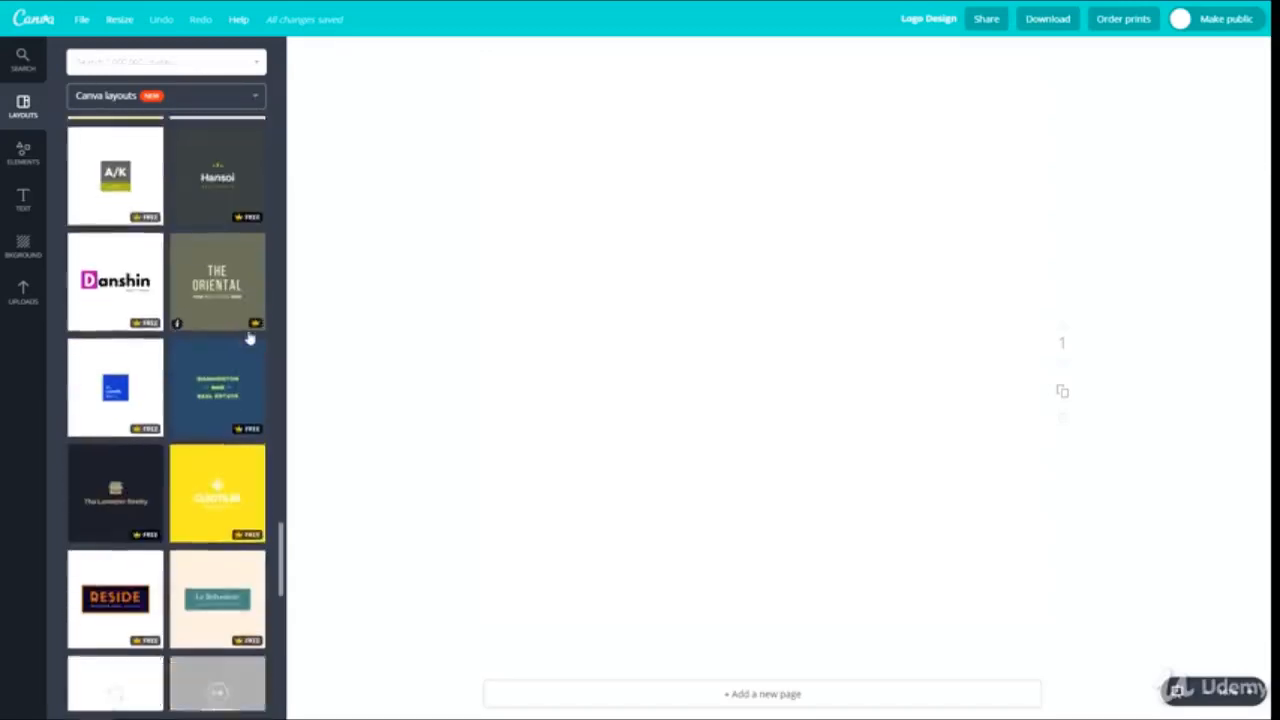
scroll(210, 400, "up", 3)
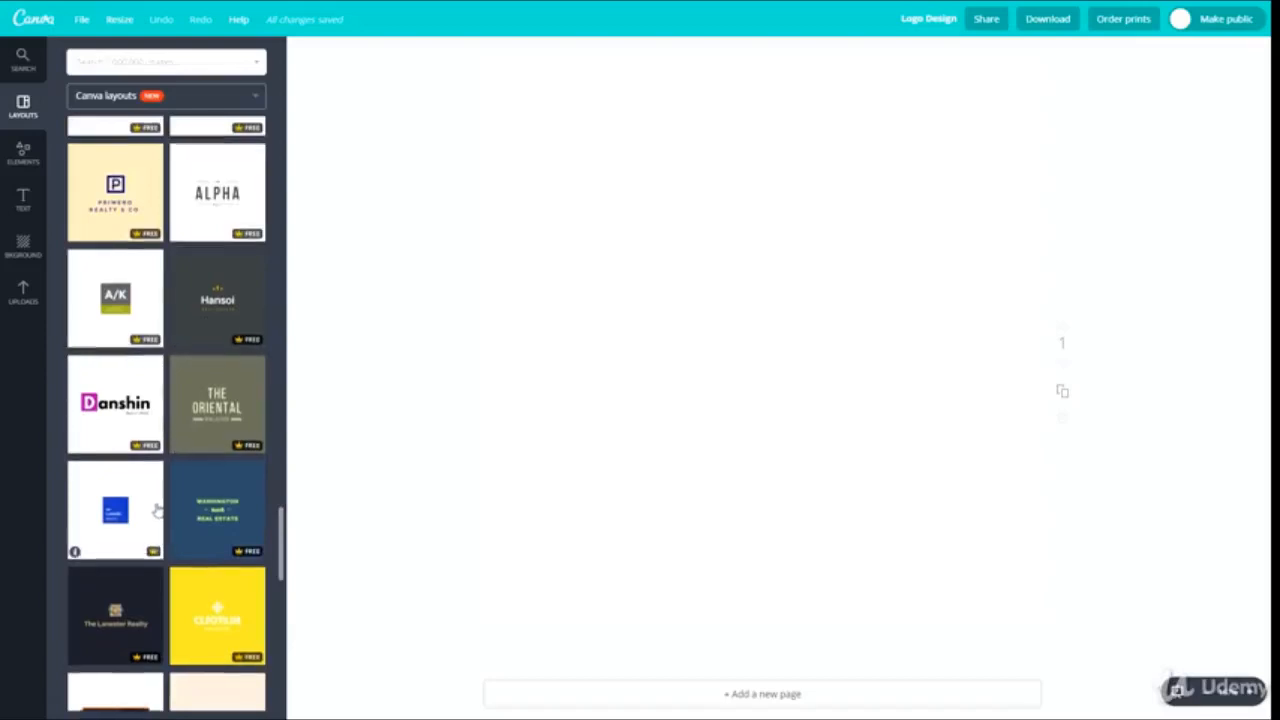
scroll(150, 490, "down", 1)
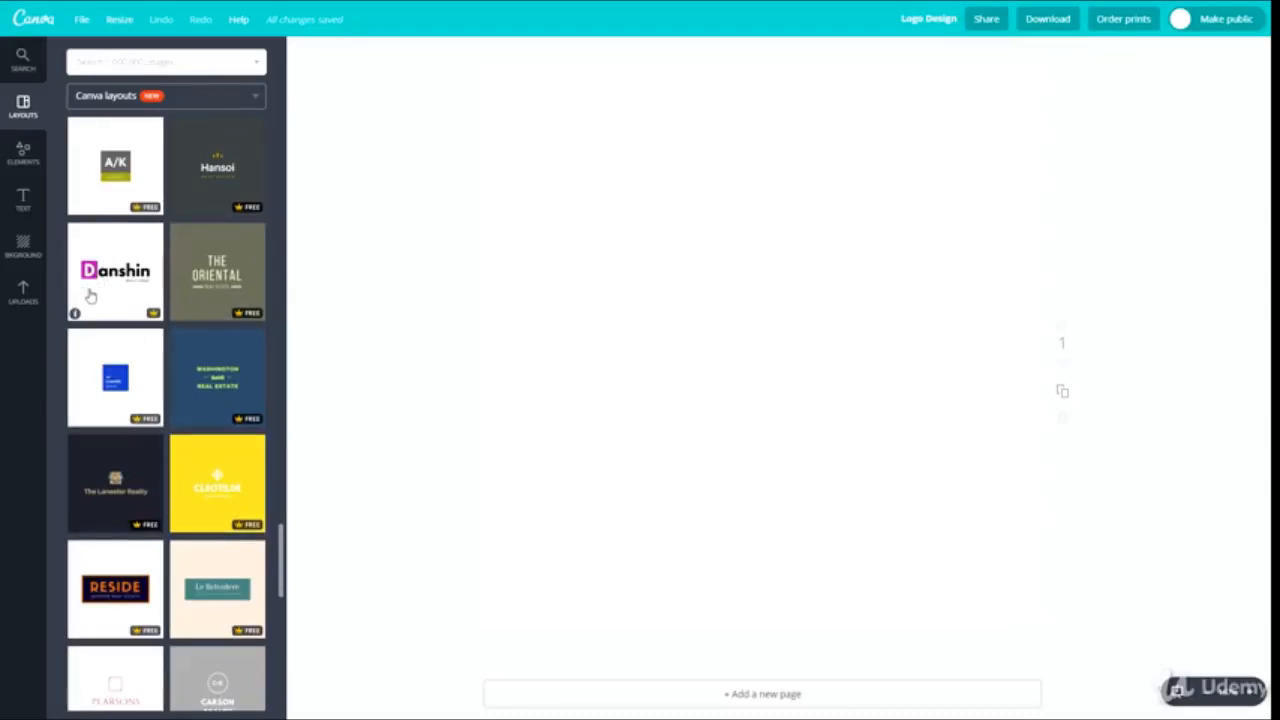
scroll(107, 286, "down", 2)
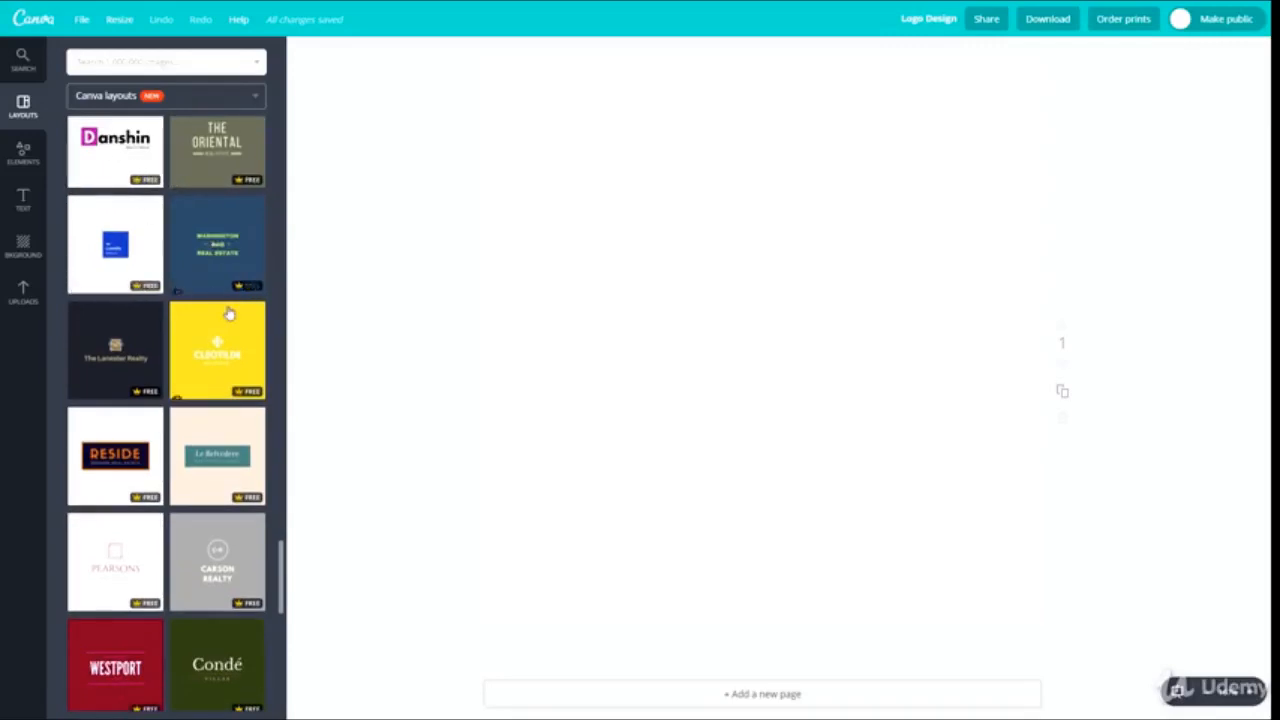
scroll(205, 220, "down", 1)
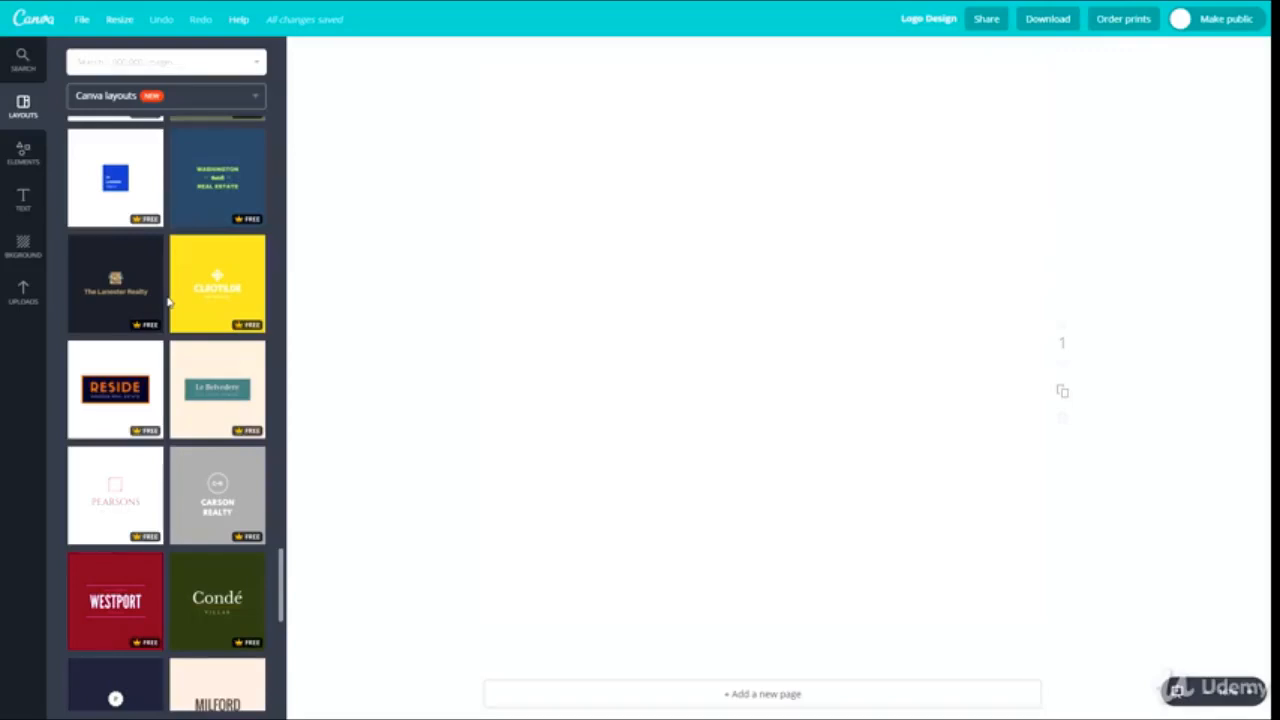
Apply the dark grey "moslei de konstruktion co." layout with the green text box to the blank page.
scroll(168, 302, "down", 4)
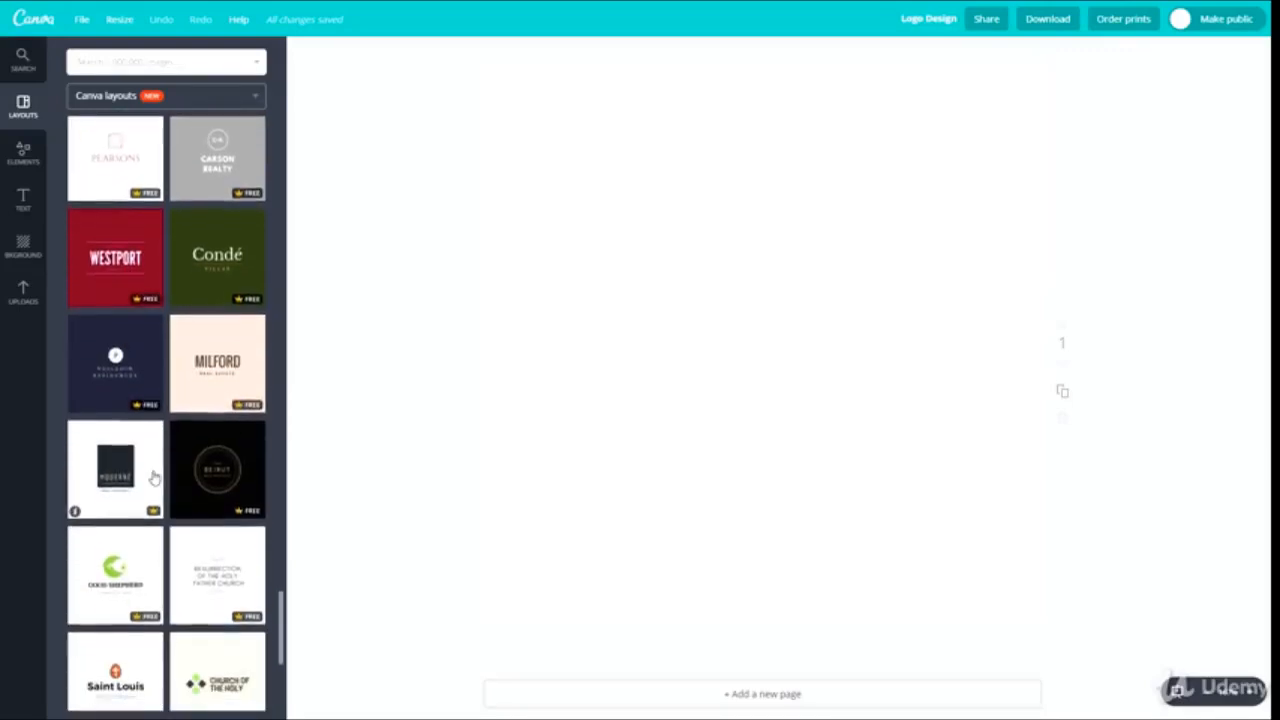
scroll(155, 478, "down", 10)
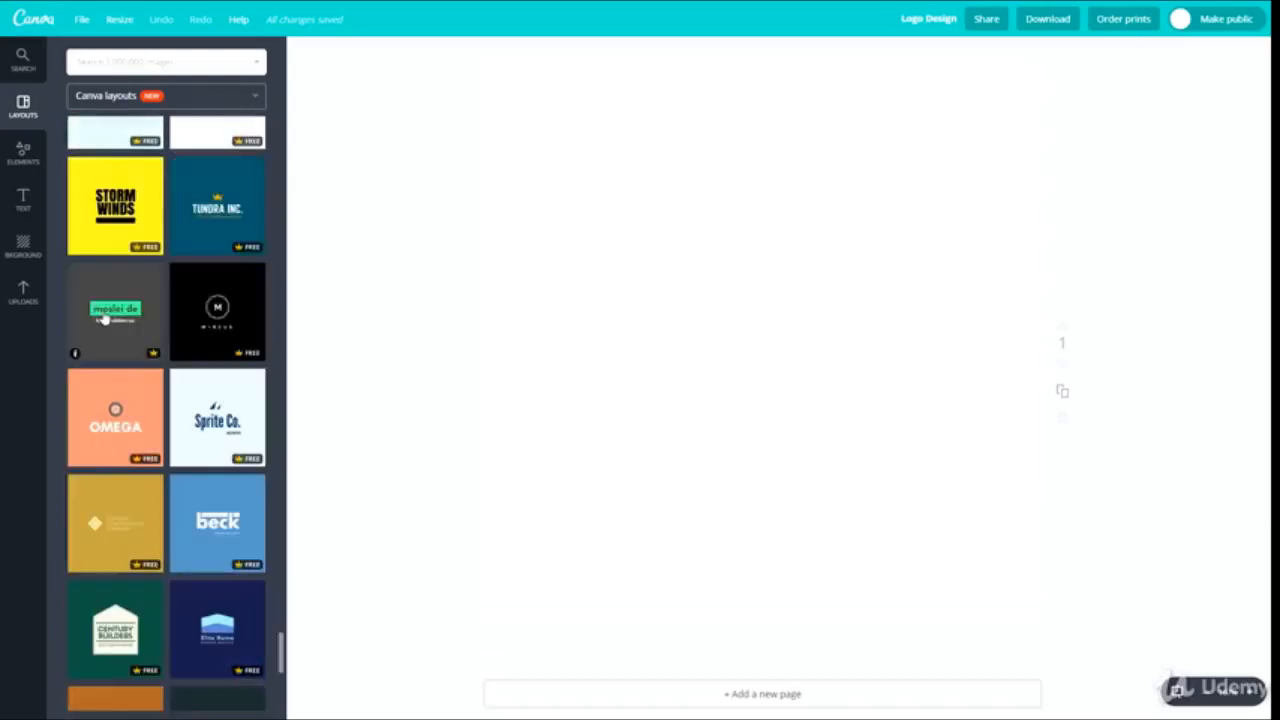
left_click(105, 318)
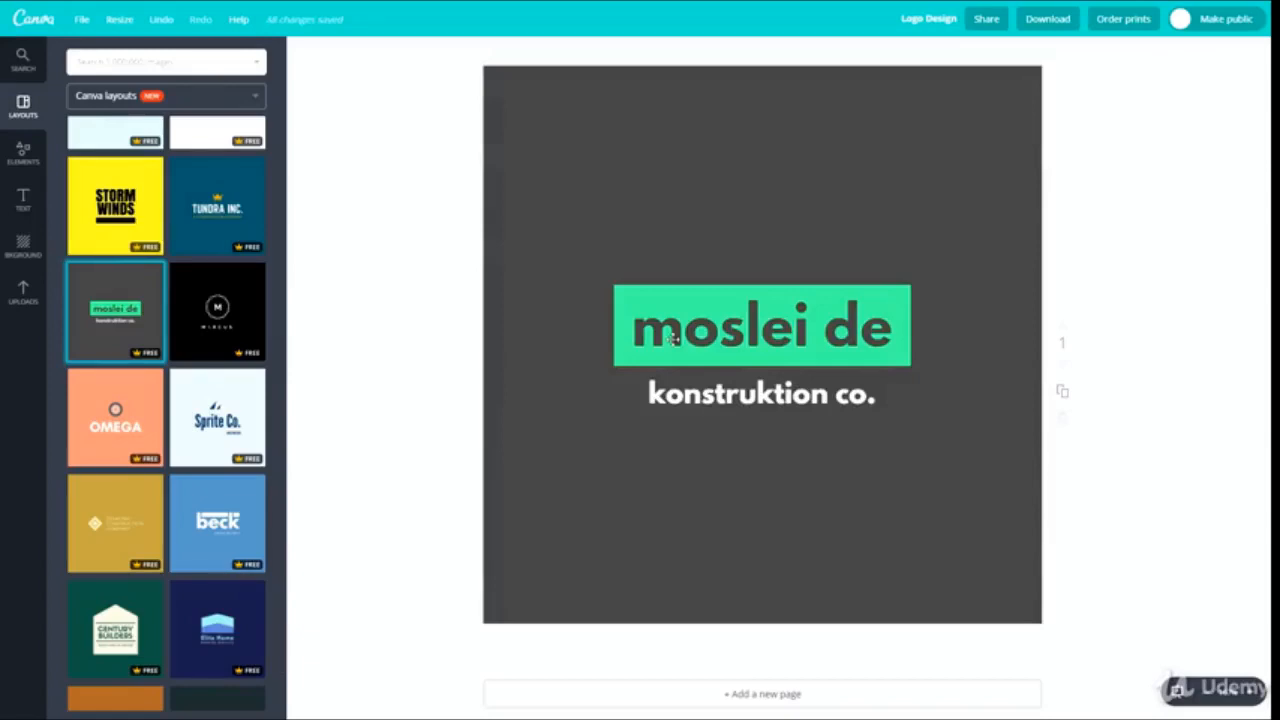
Replace the "moslei de" heading in the green box with "BlackBrick".
double_click(700, 411)
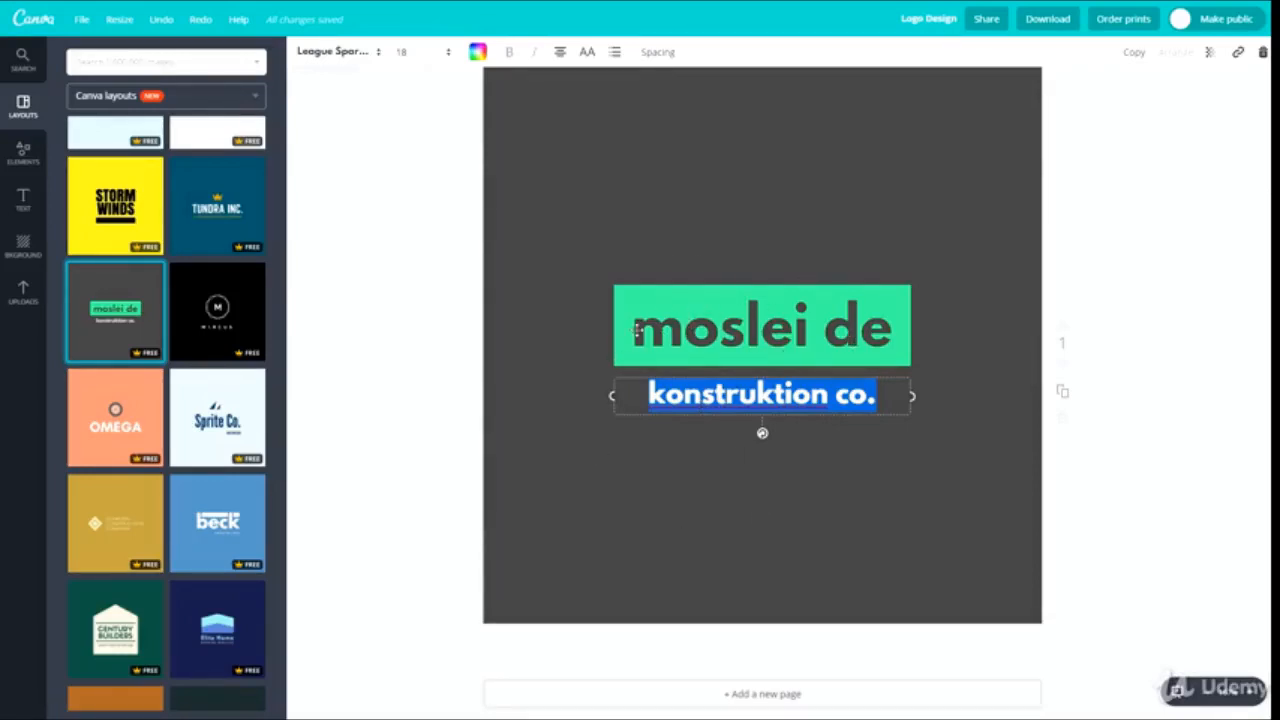
double_click(686, 345)
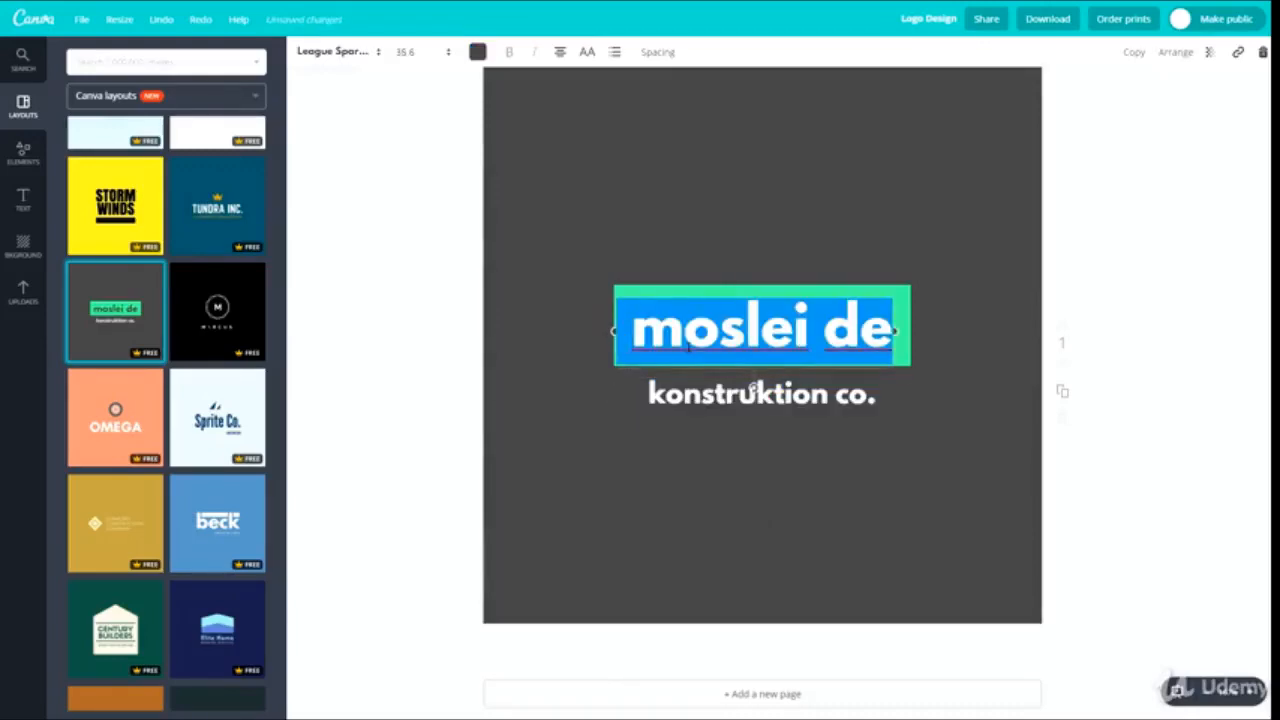
type("B")
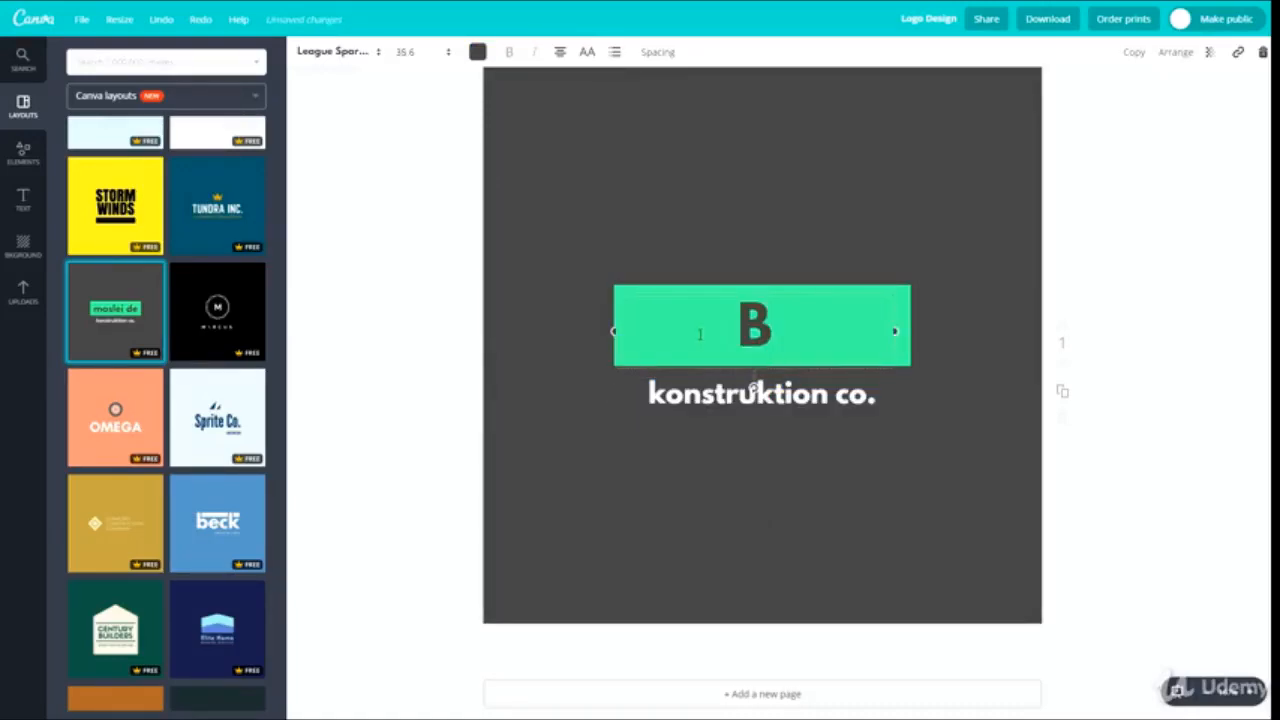
type("lackBric")
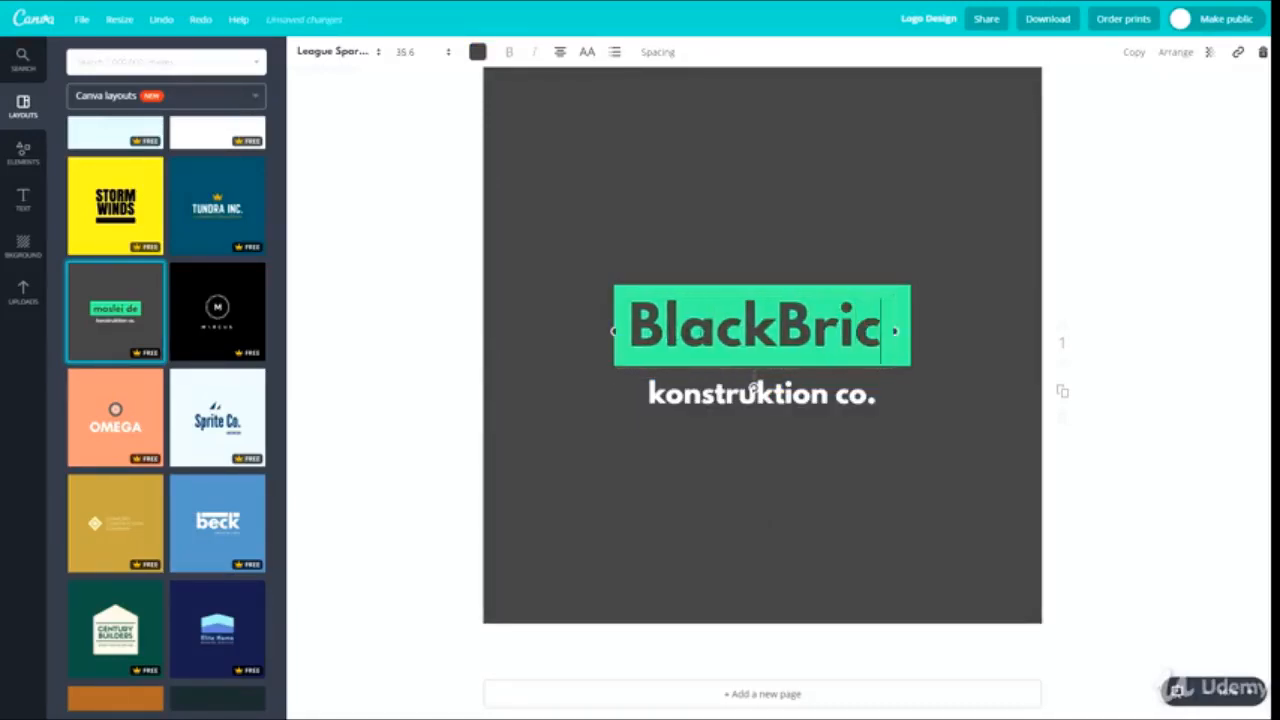
left_click(754, 391)
type("k")
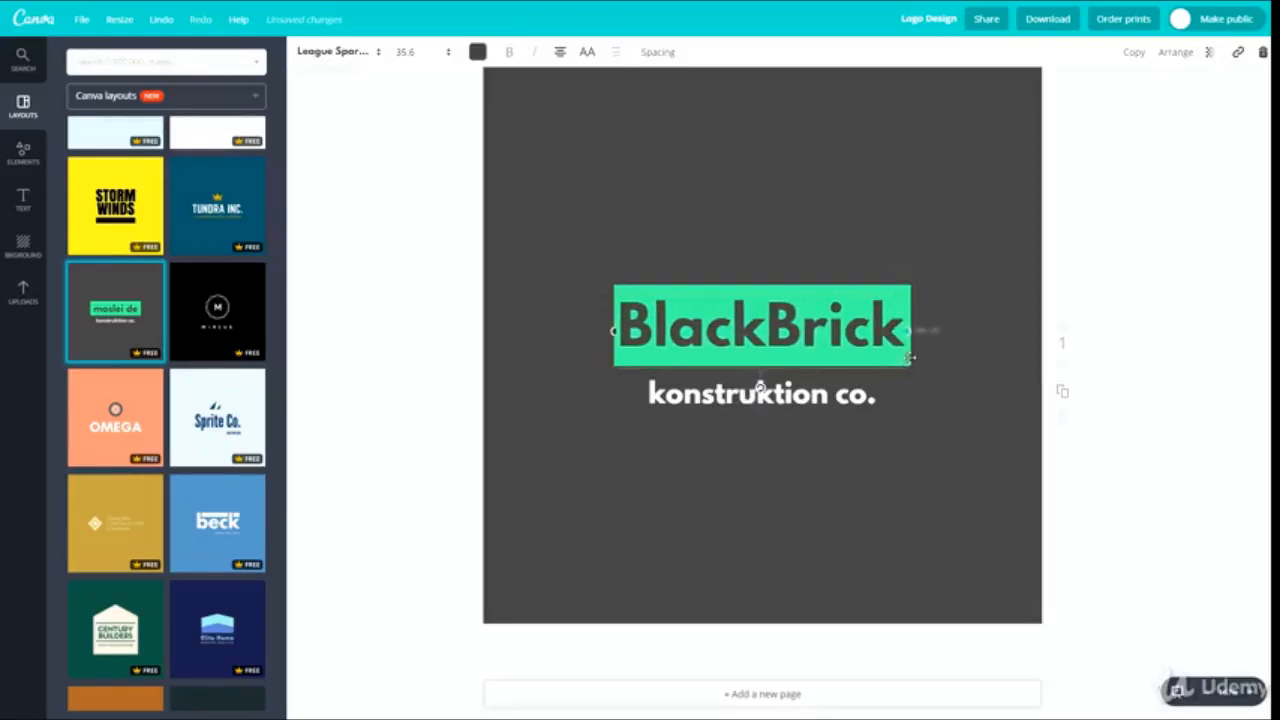
Move the BlackBrick heading slightly up so it sits centred within the green rectangle.
left_click_drag(765, 285, 769, 284)
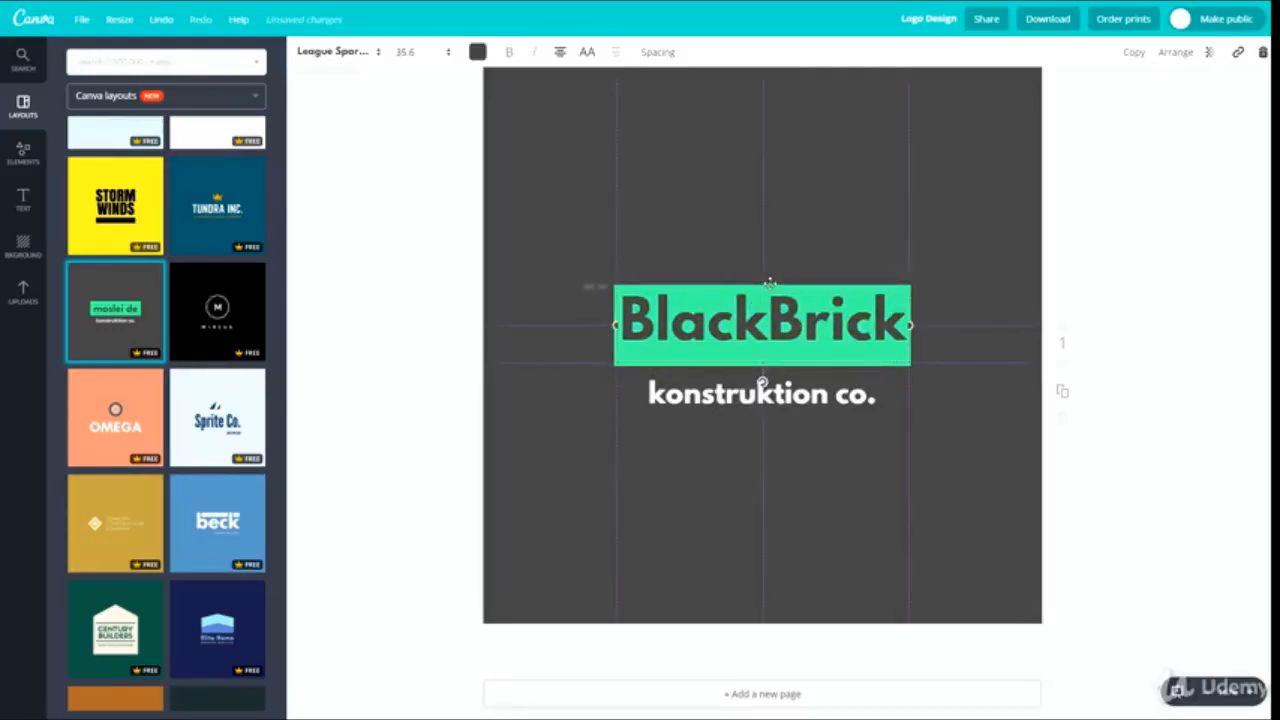
left_click(737, 223)
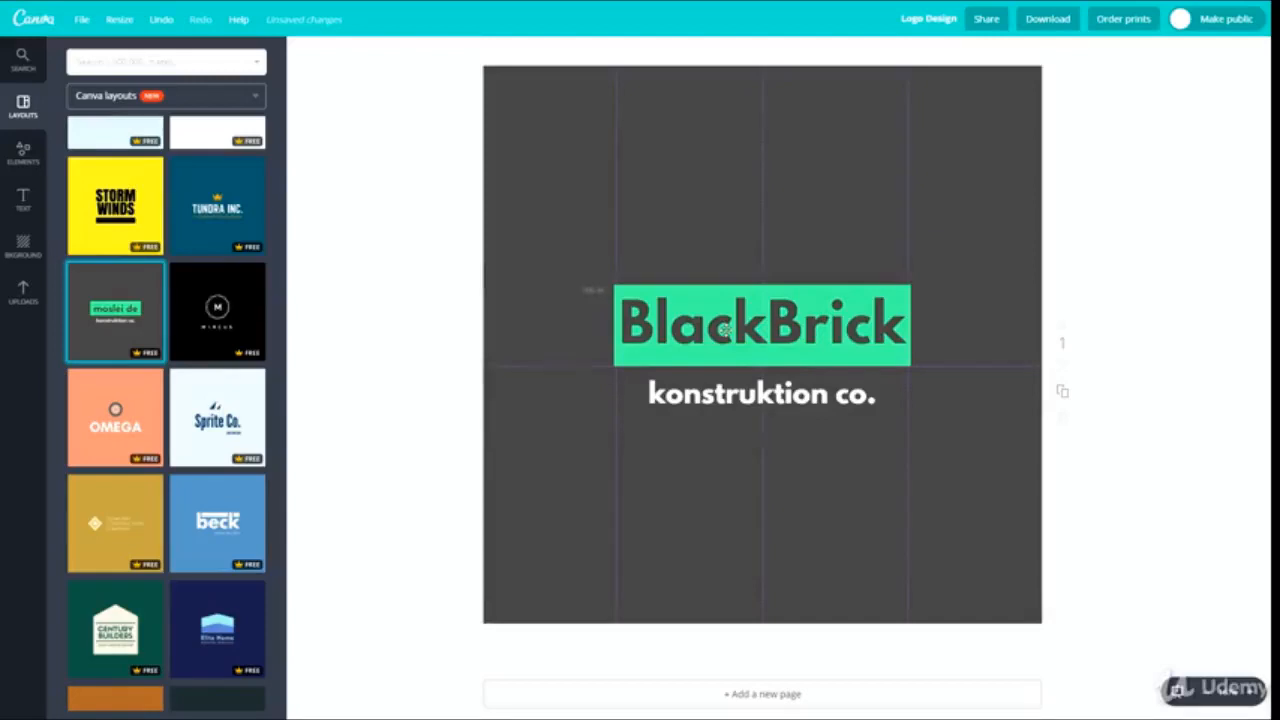
left_click_drag(724, 328, 725, 327)
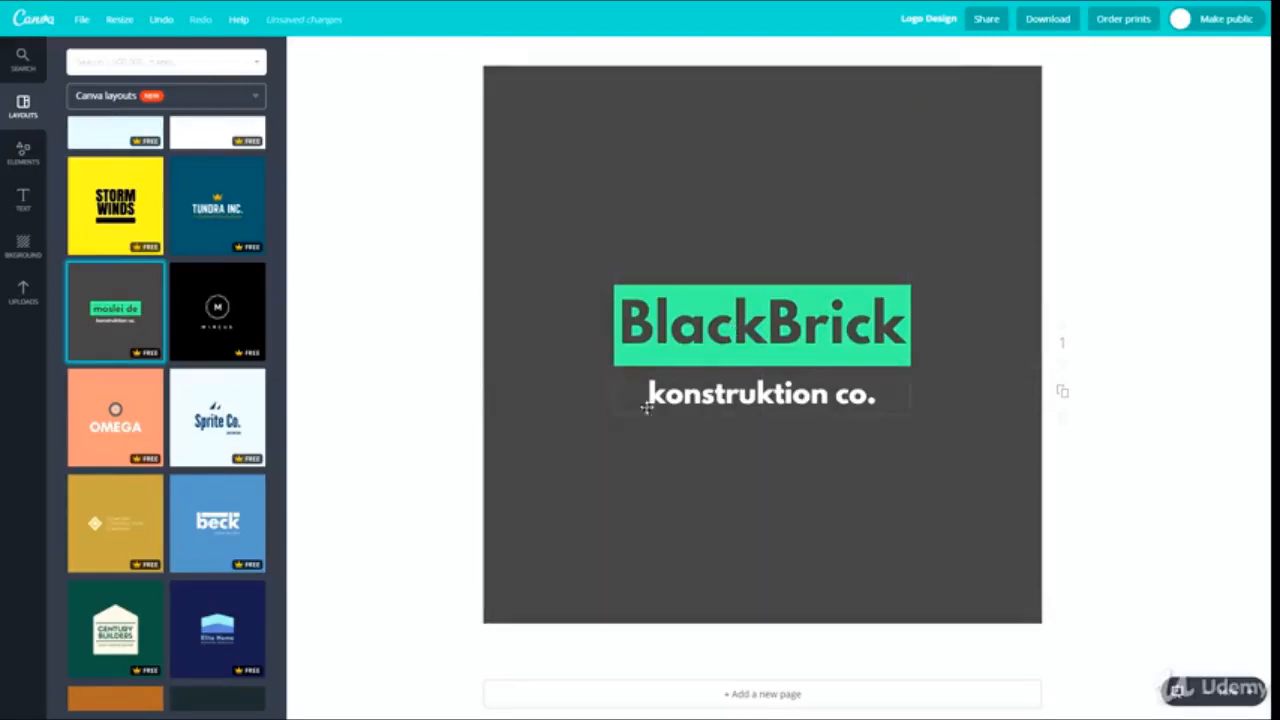
triple_click(700, 394)
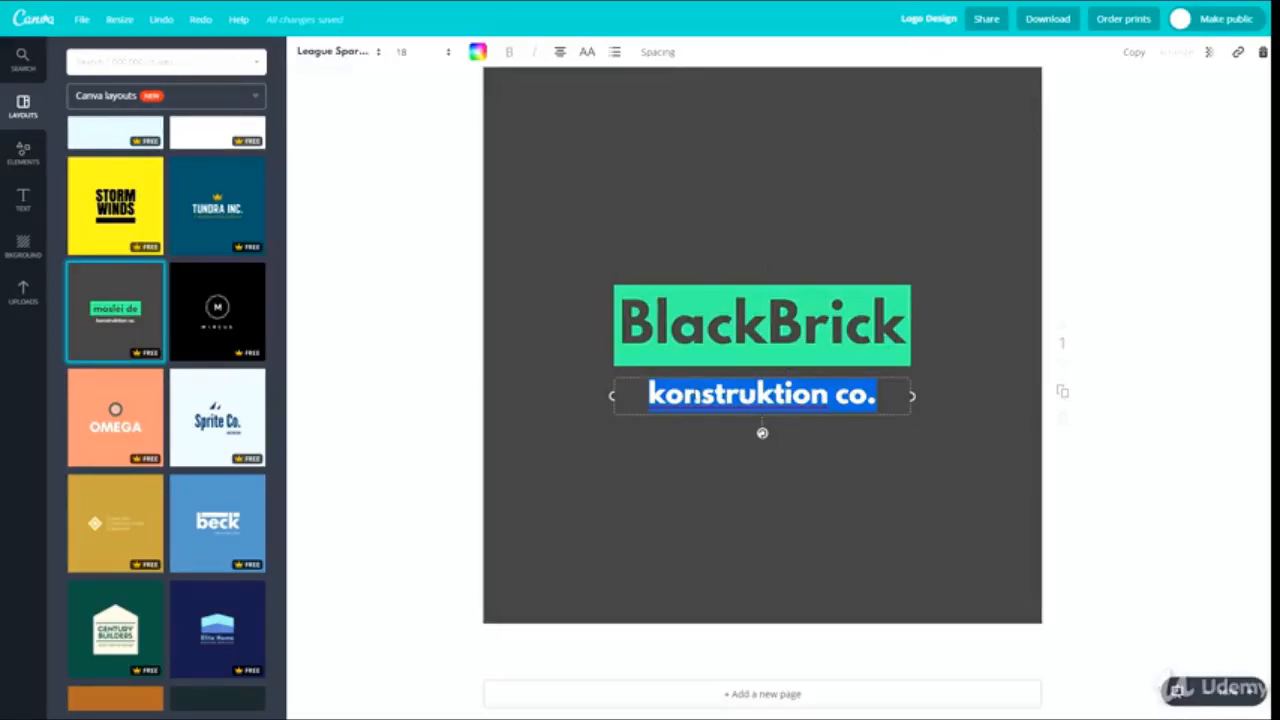
type("www.blacktraining.co.")
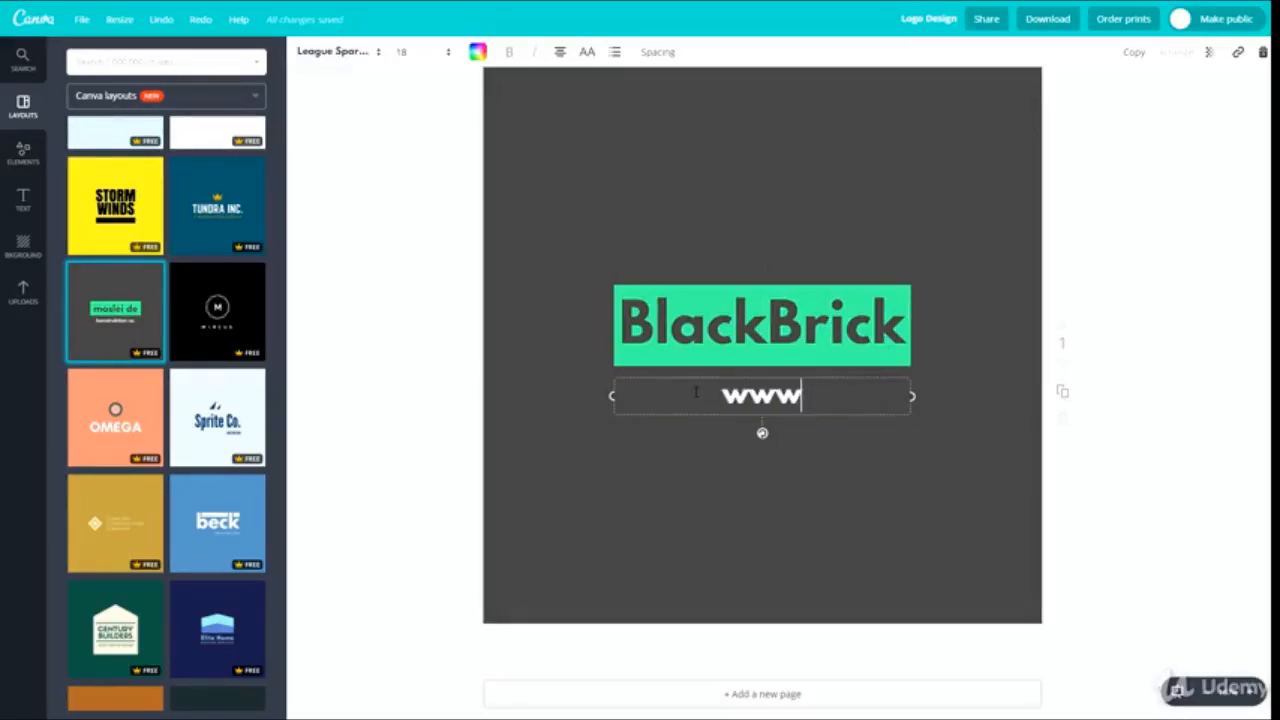
type("uk")
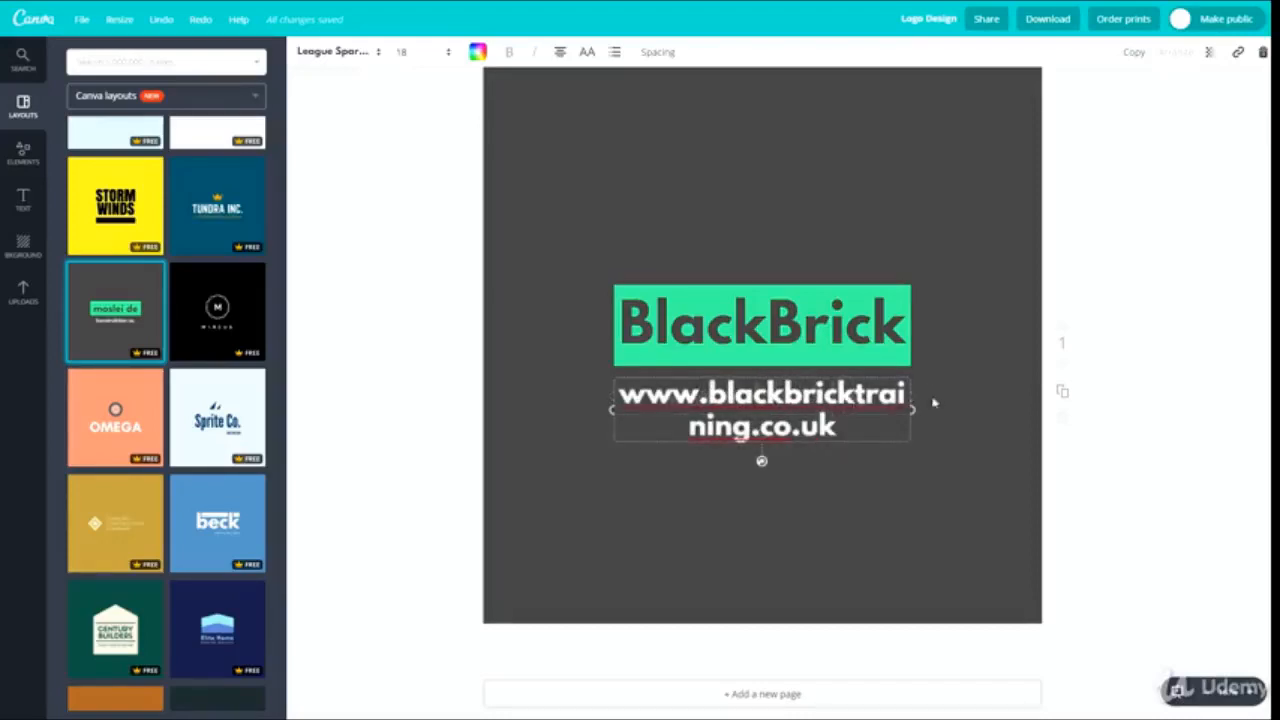
left_click_drag(912, 410, 1050, 404)
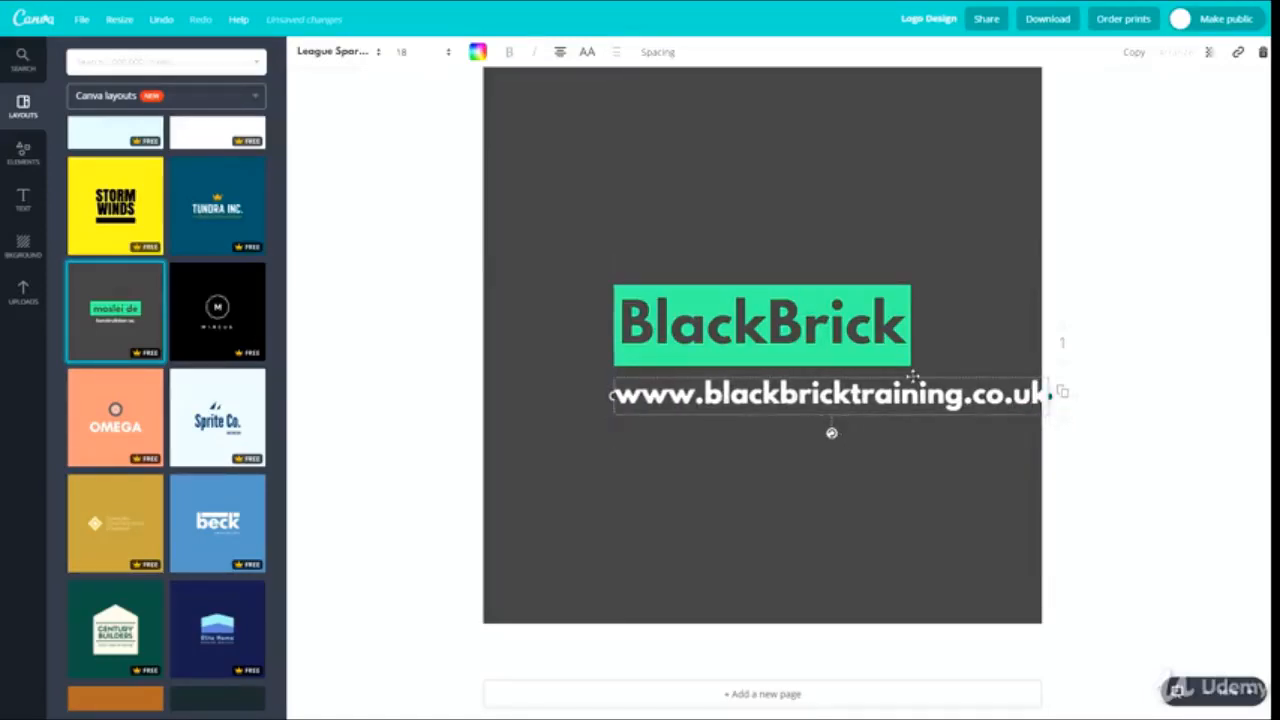
left_click_drag(912, 375, 845, 371)
left_click(826, 463)
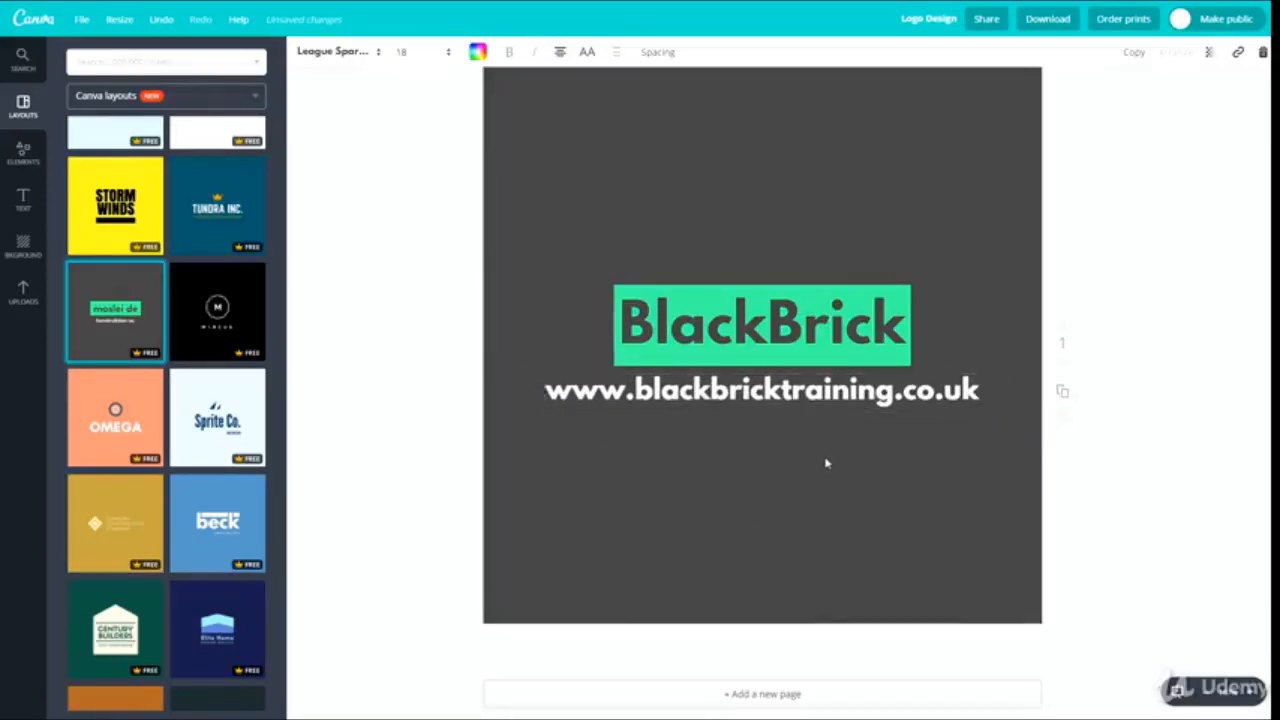
Replace the website address below the green rectangle with "The Ultimate Online Courses." and keep it centred.
left_click(617, 393)
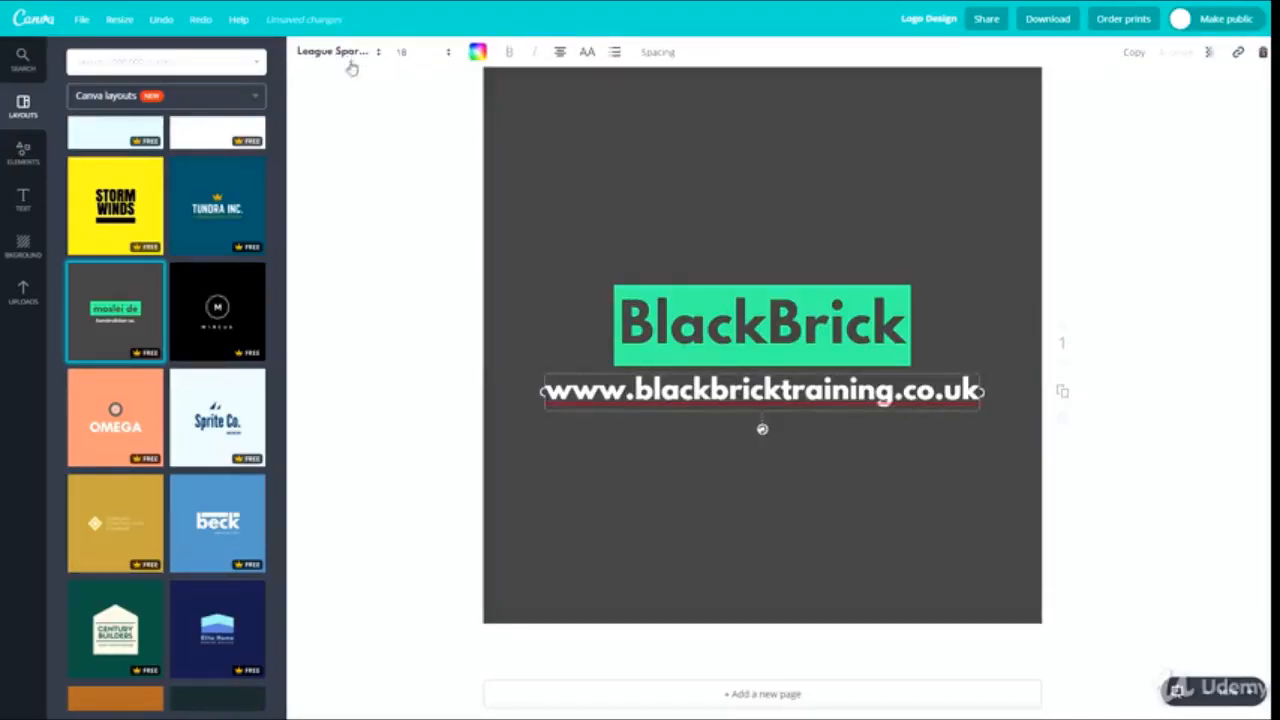
triple_click(763, 390)
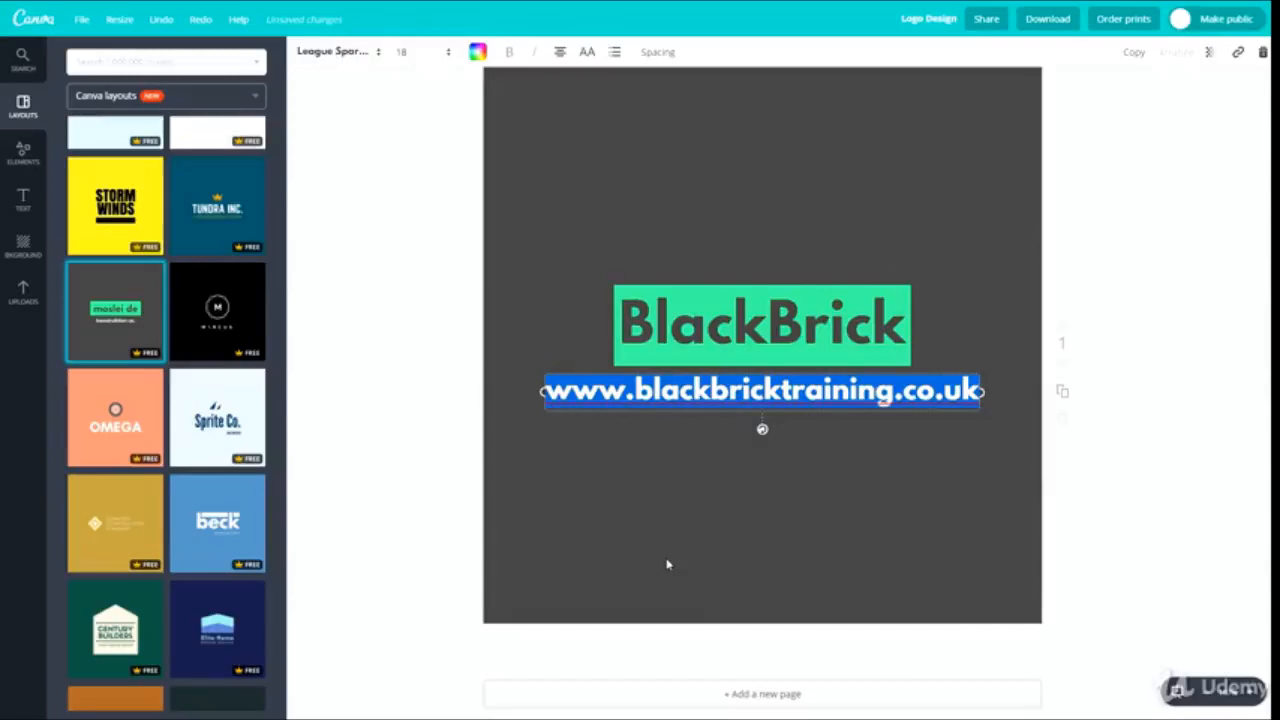
type("T")
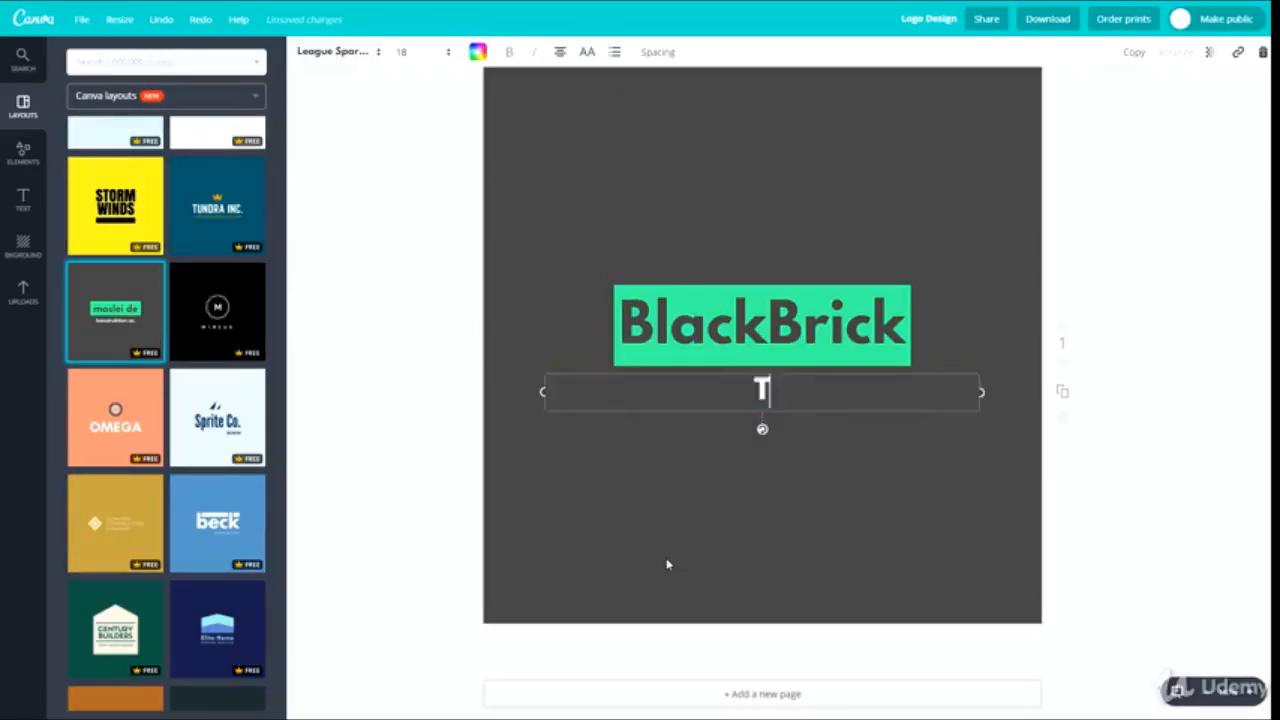
type("he Ultimate Online Courses.")
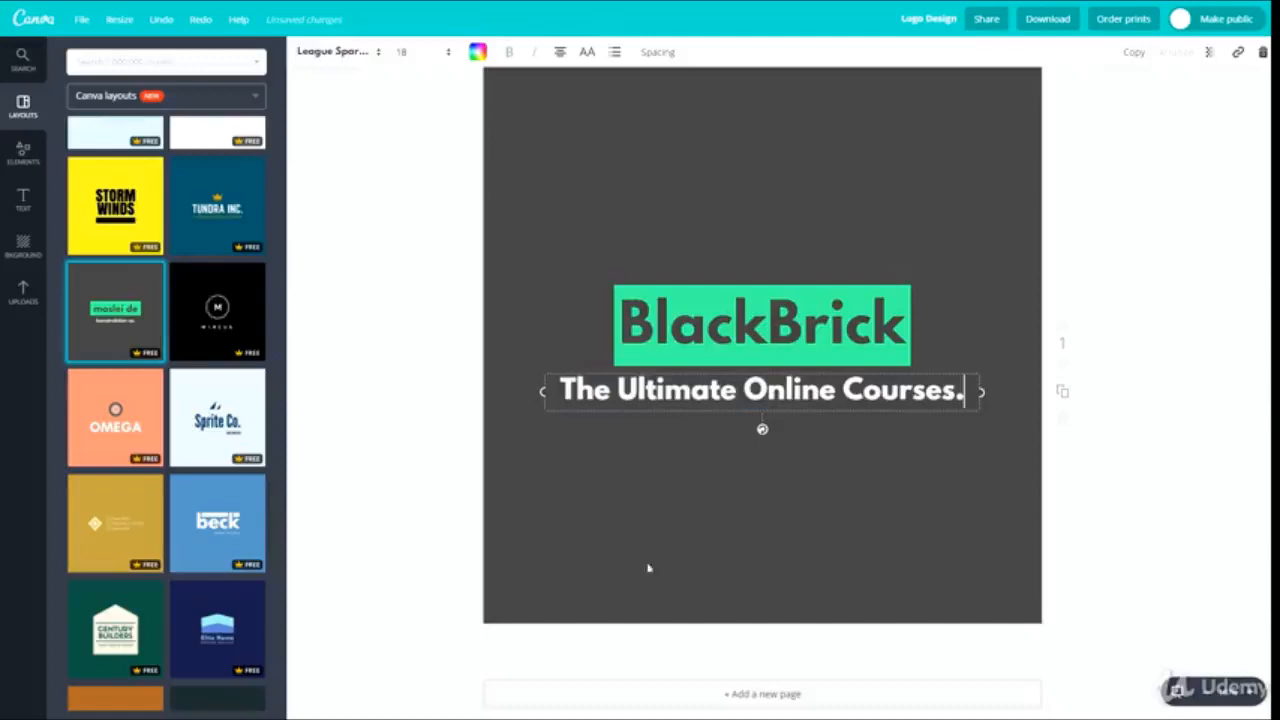
left_click(701, 578)
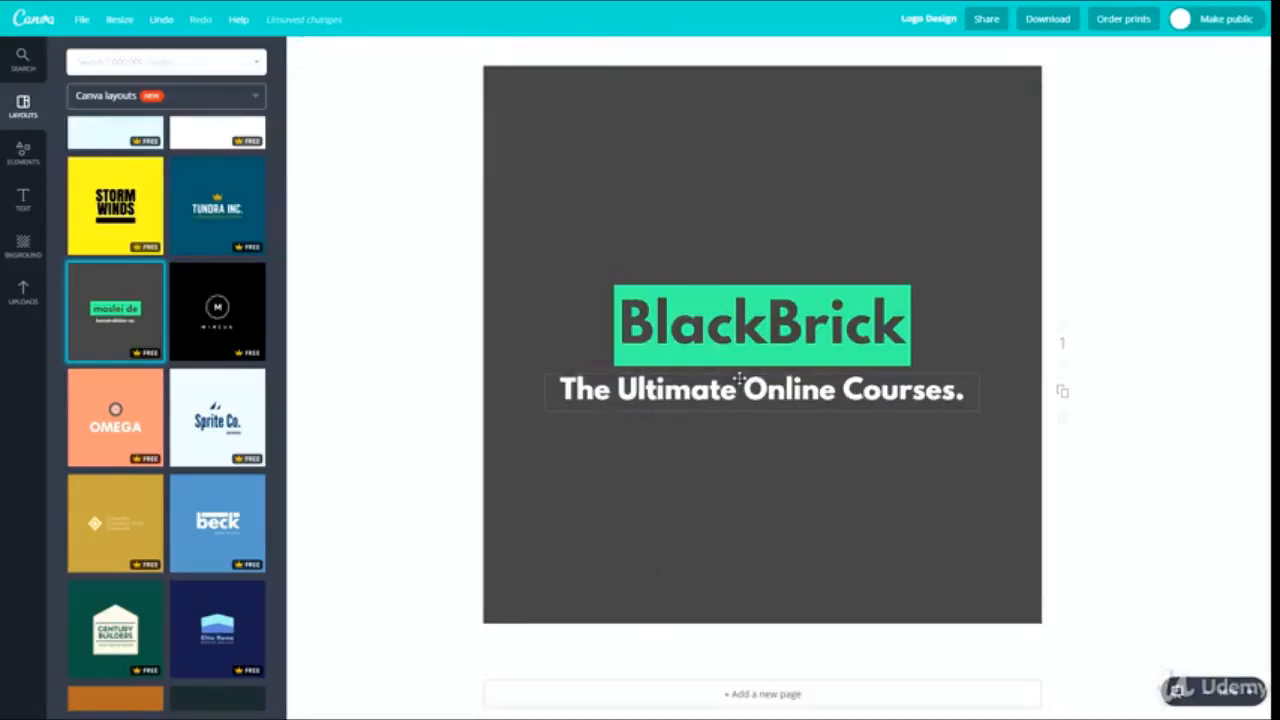
left_click_drag(719, 402, 683, 404)
left_click(683, 481)
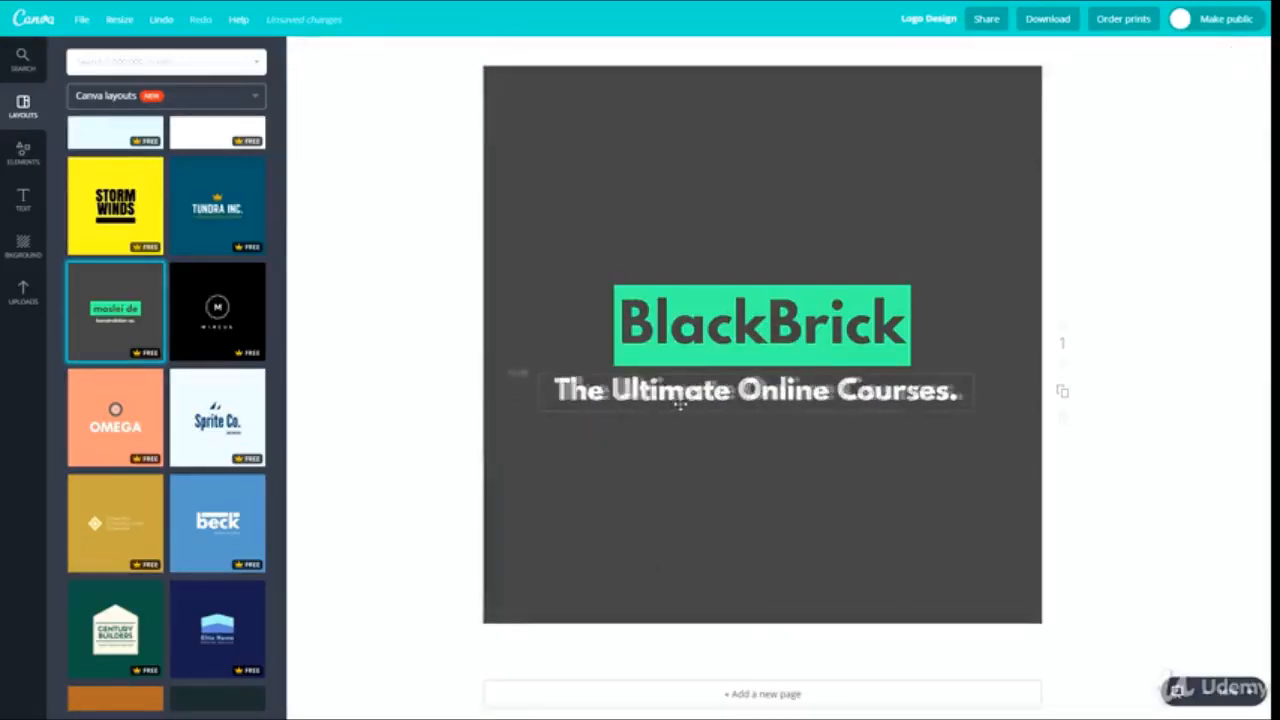
left_click(696, 480)
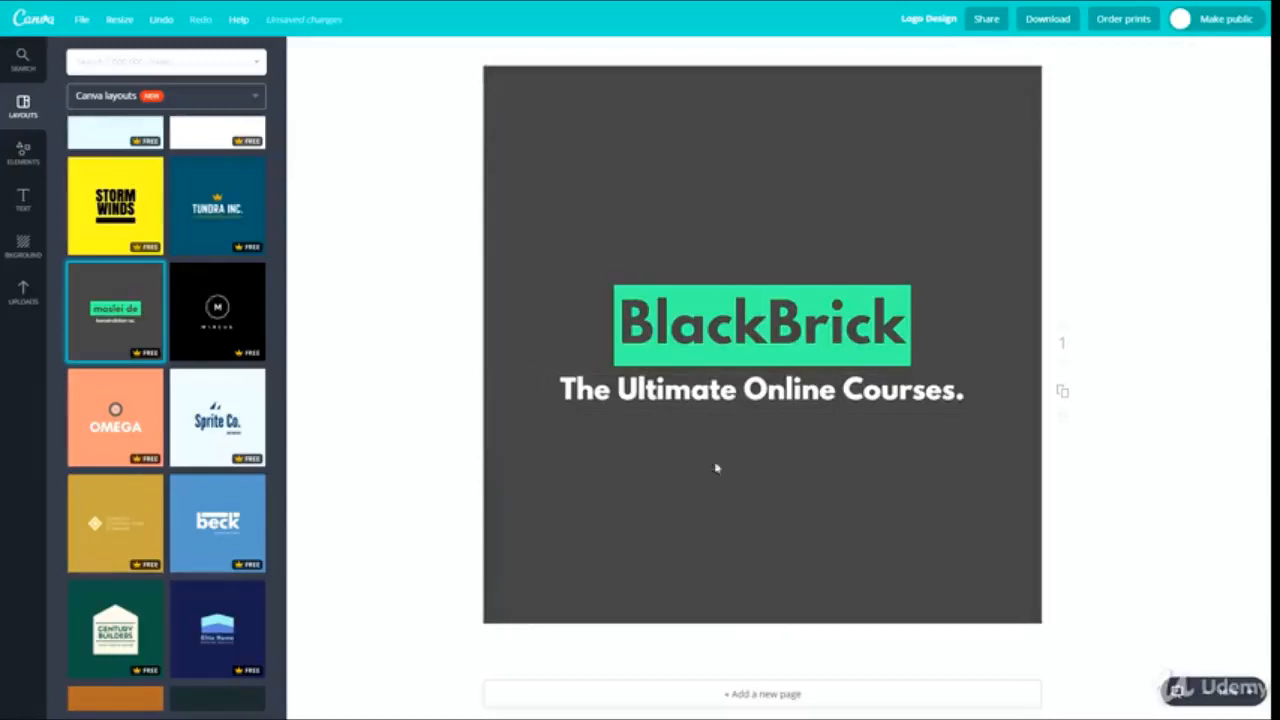
Delete the tagline text below the green BlackBrick rectangle.
left_click(636, 398)
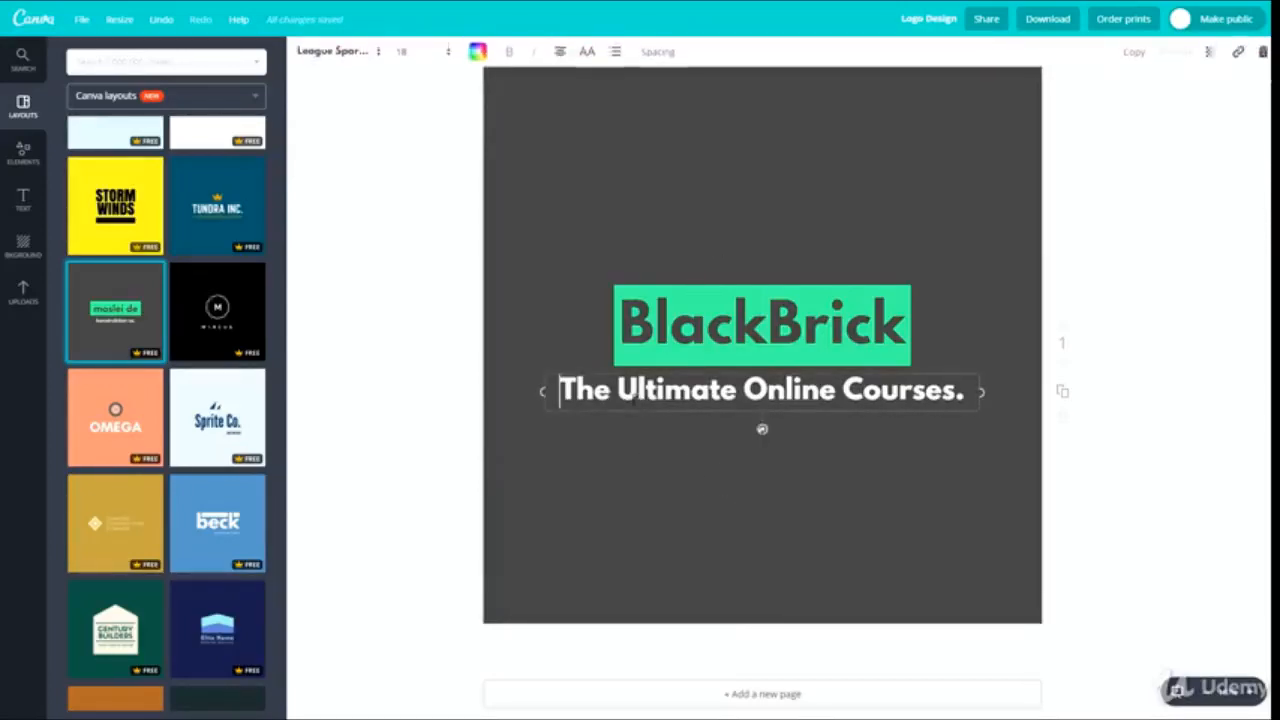
key("Delete")
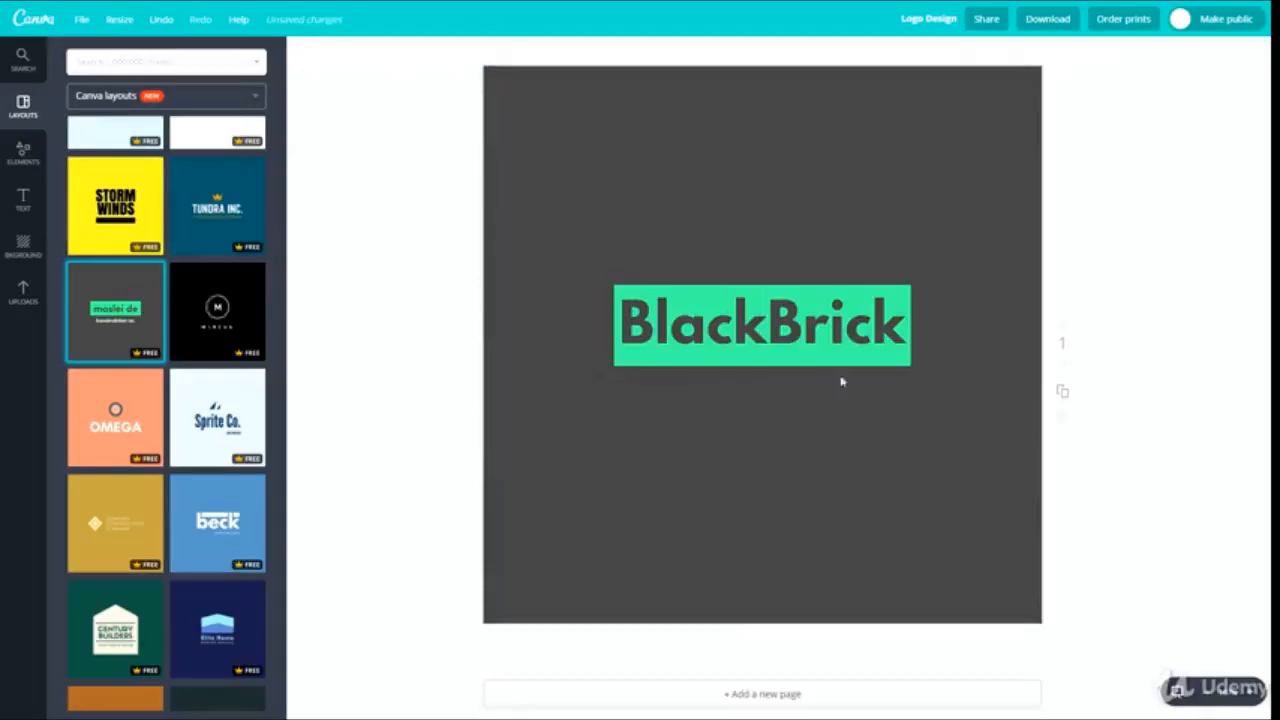
scroll(840, 377, "up", 1)
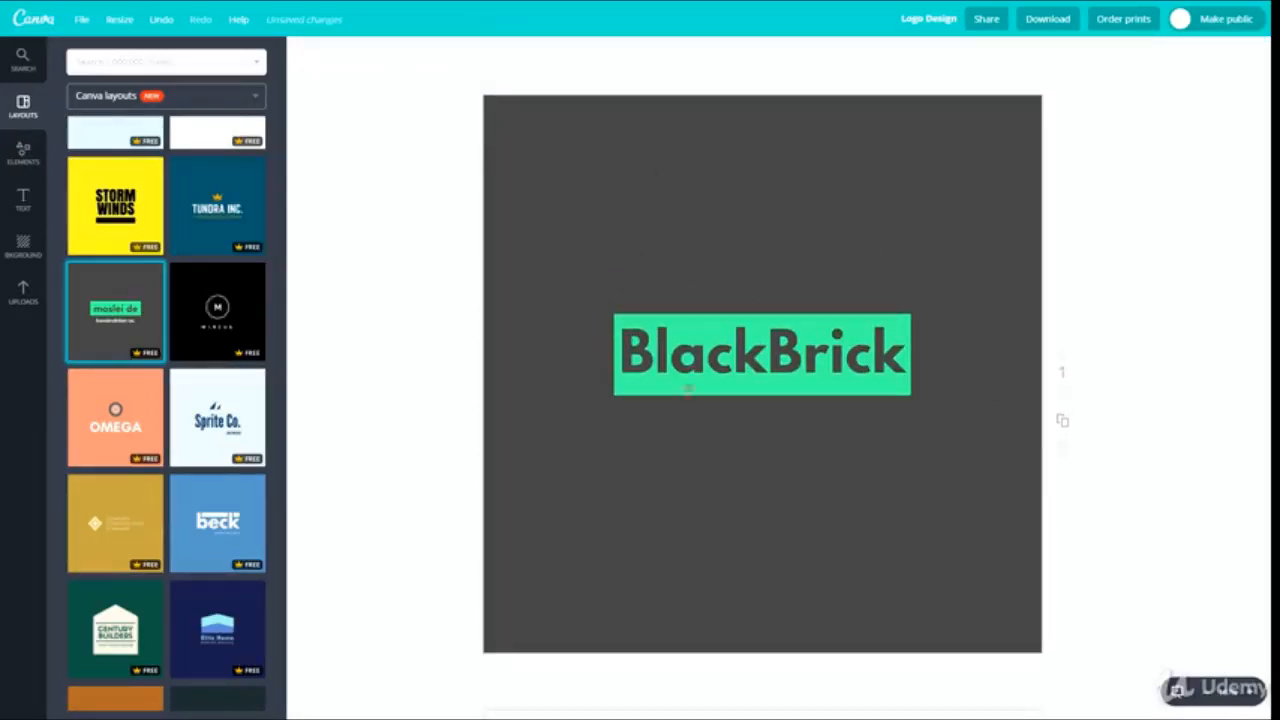
left_click(541, 212)
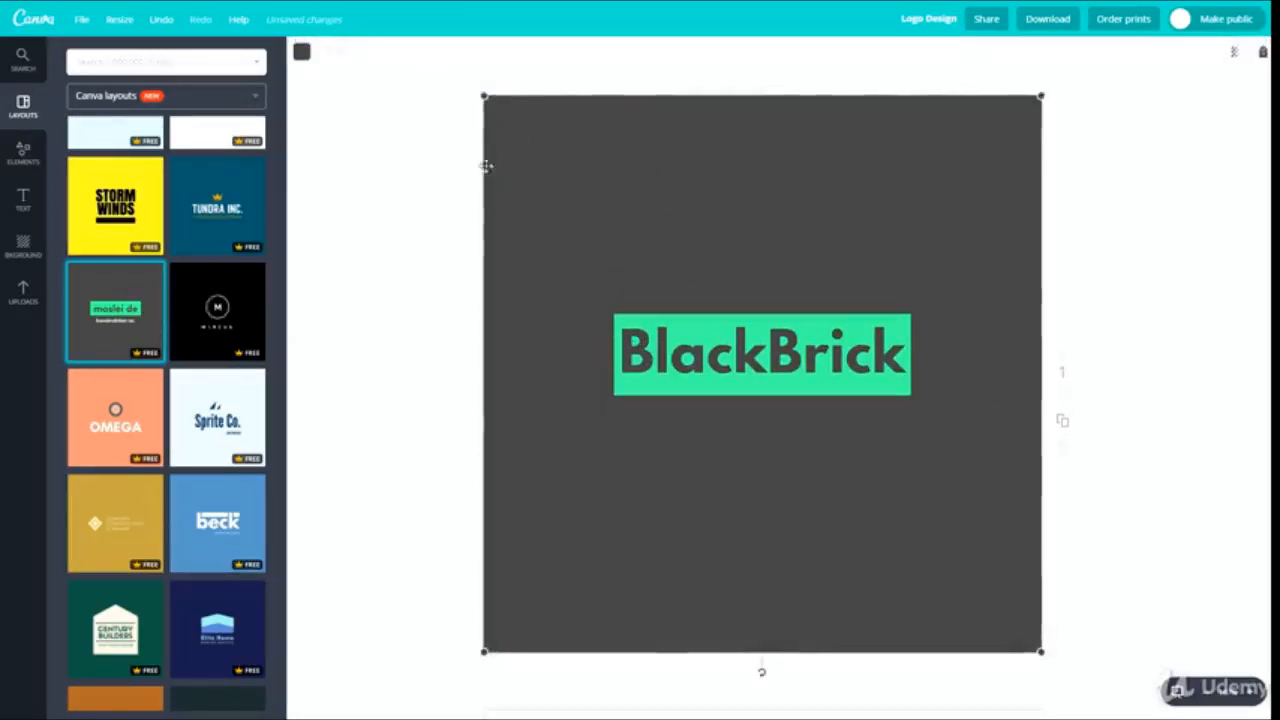
left_click(443, 266)
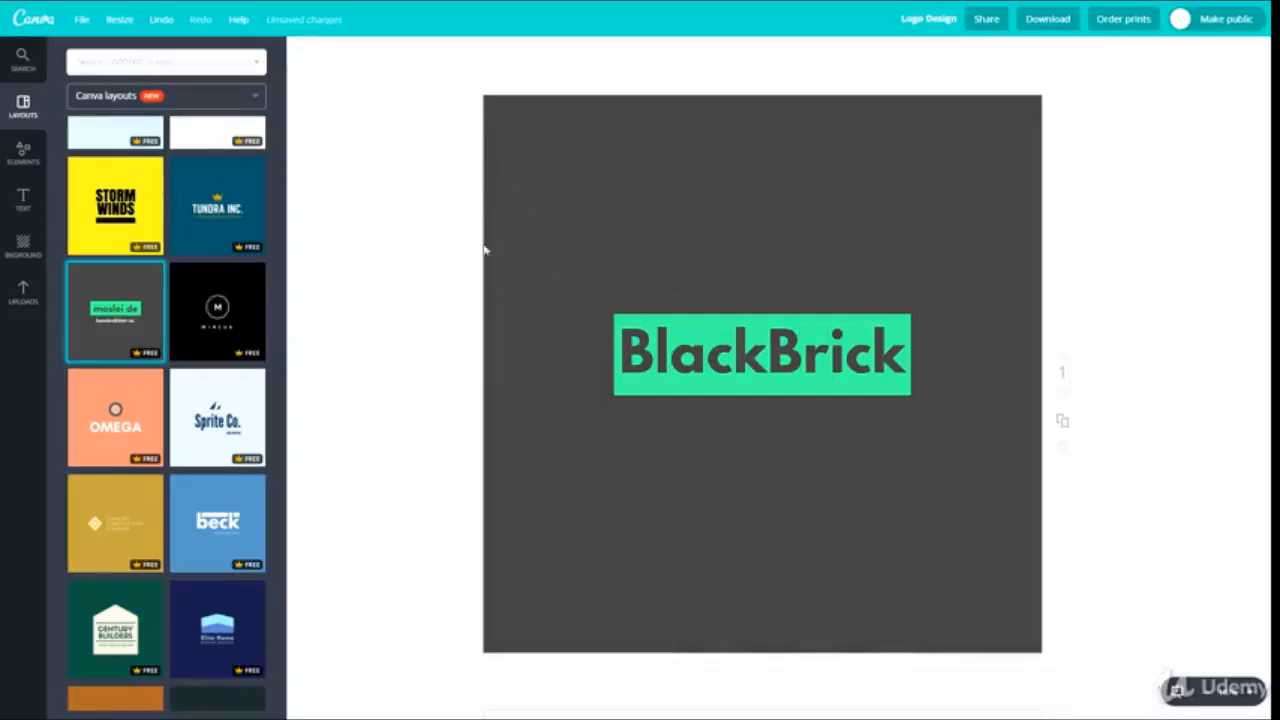
Add a second page below the finished BlackBrick logo page.
scroll(700, 520, "down", 3)
scroll(719, 295, "up", 3)
scroll(440, 397, "down", 2)
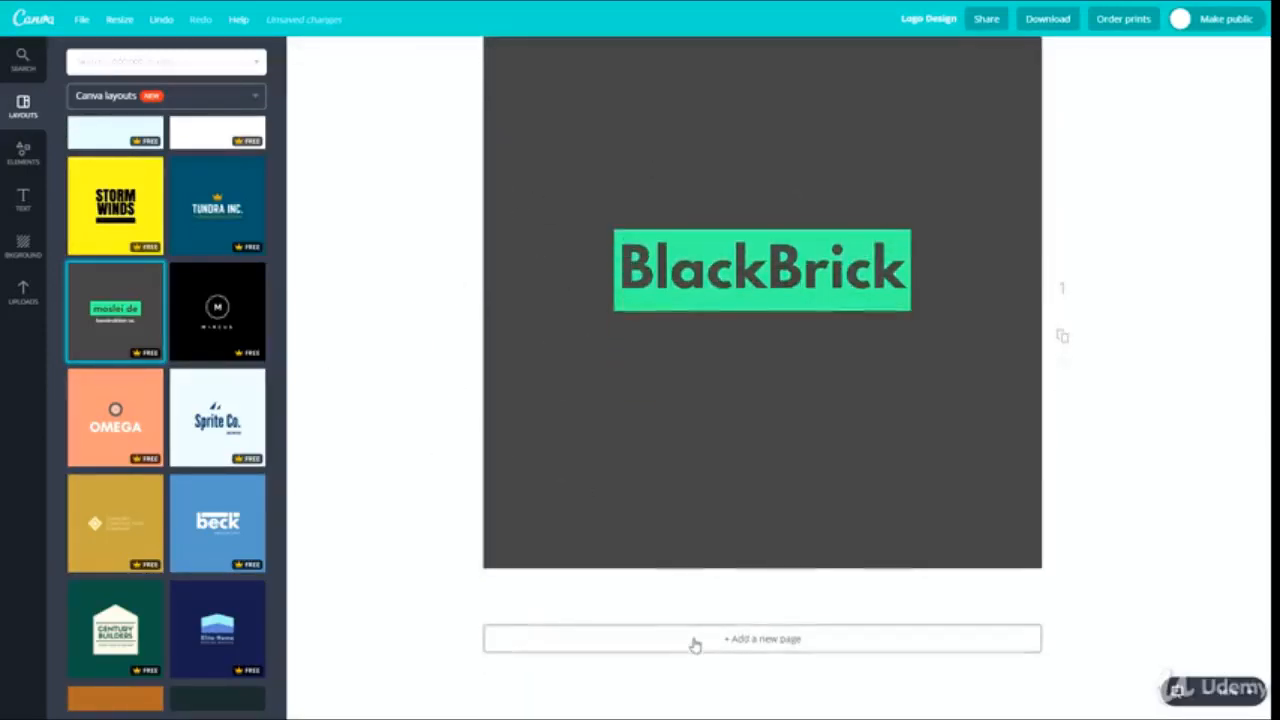
left_click(610, 640)
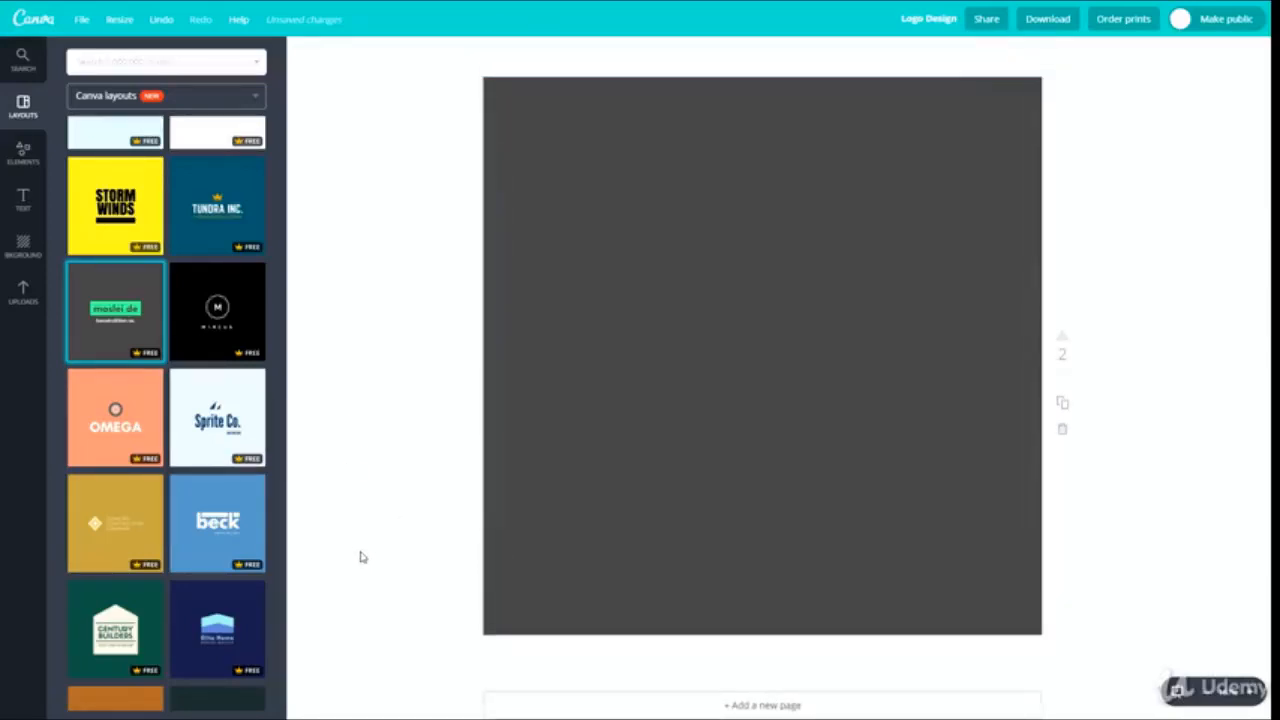
Apply the blue "beck" construction and supply layout to the second page.
scroll(443, 397, "down", 1)
scroll(443, 397, "up", 6)
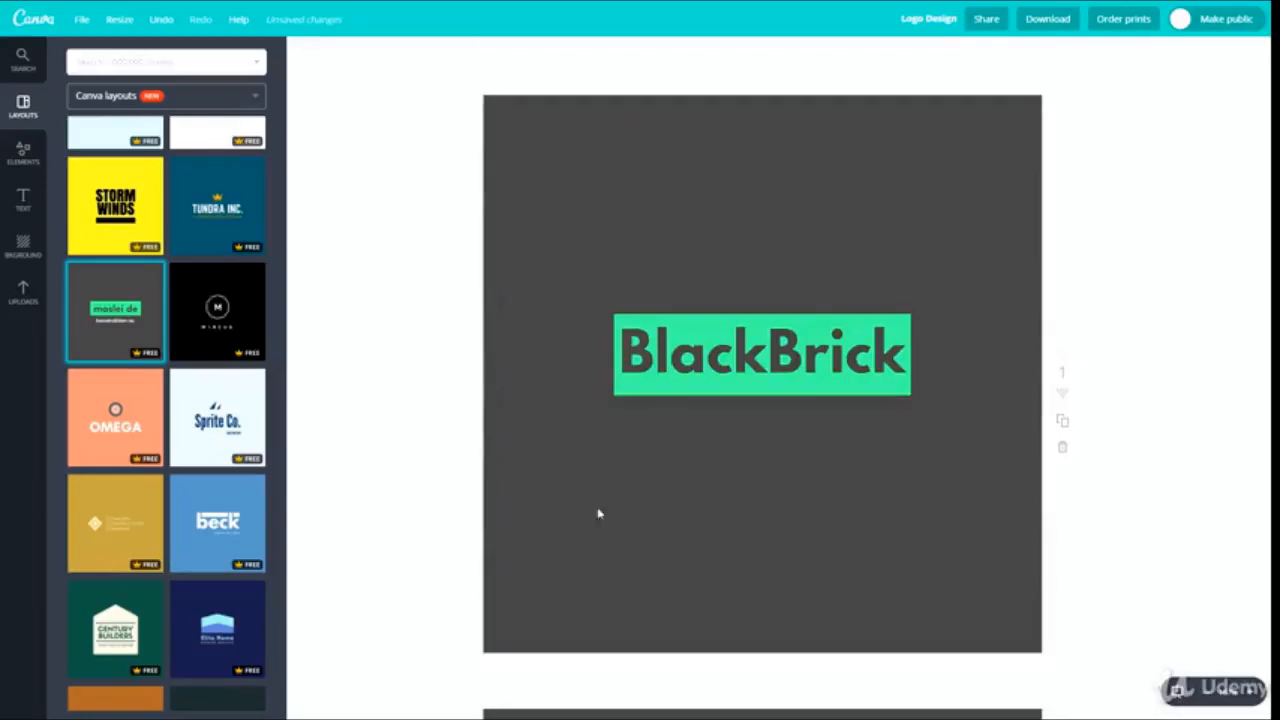
scroll(605, 525, "down", 6)
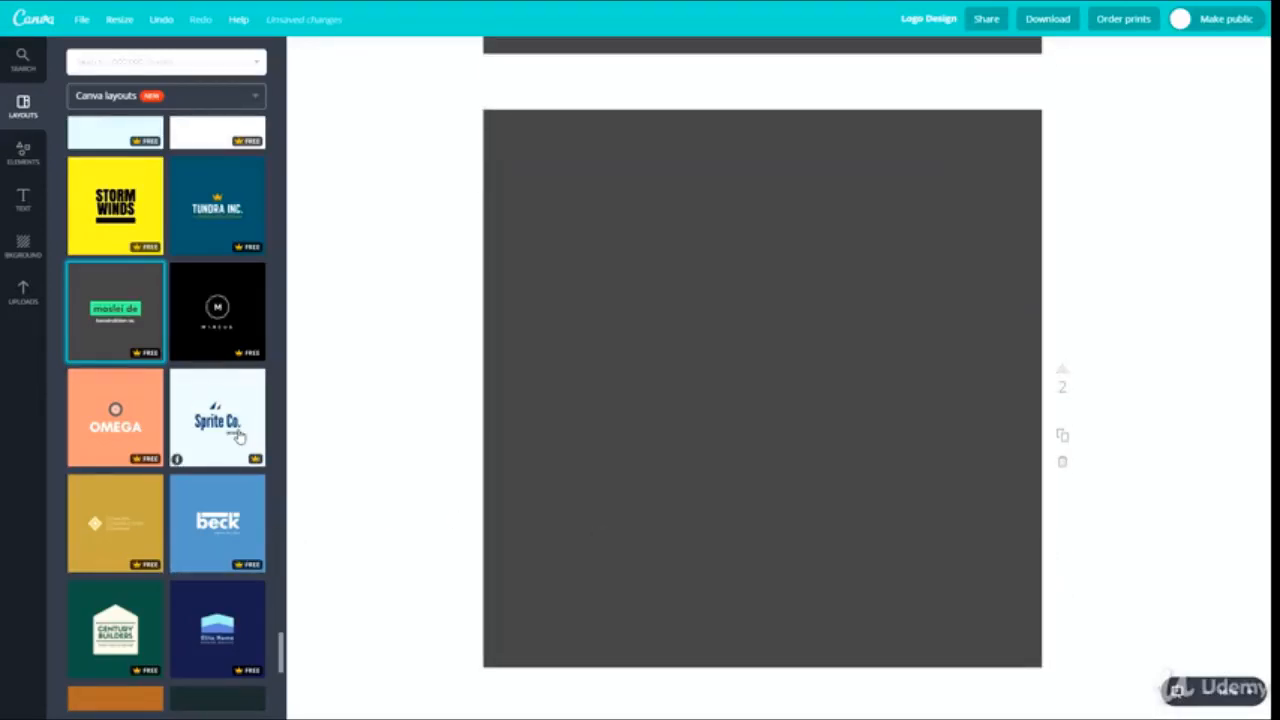
left_click(232, 520)
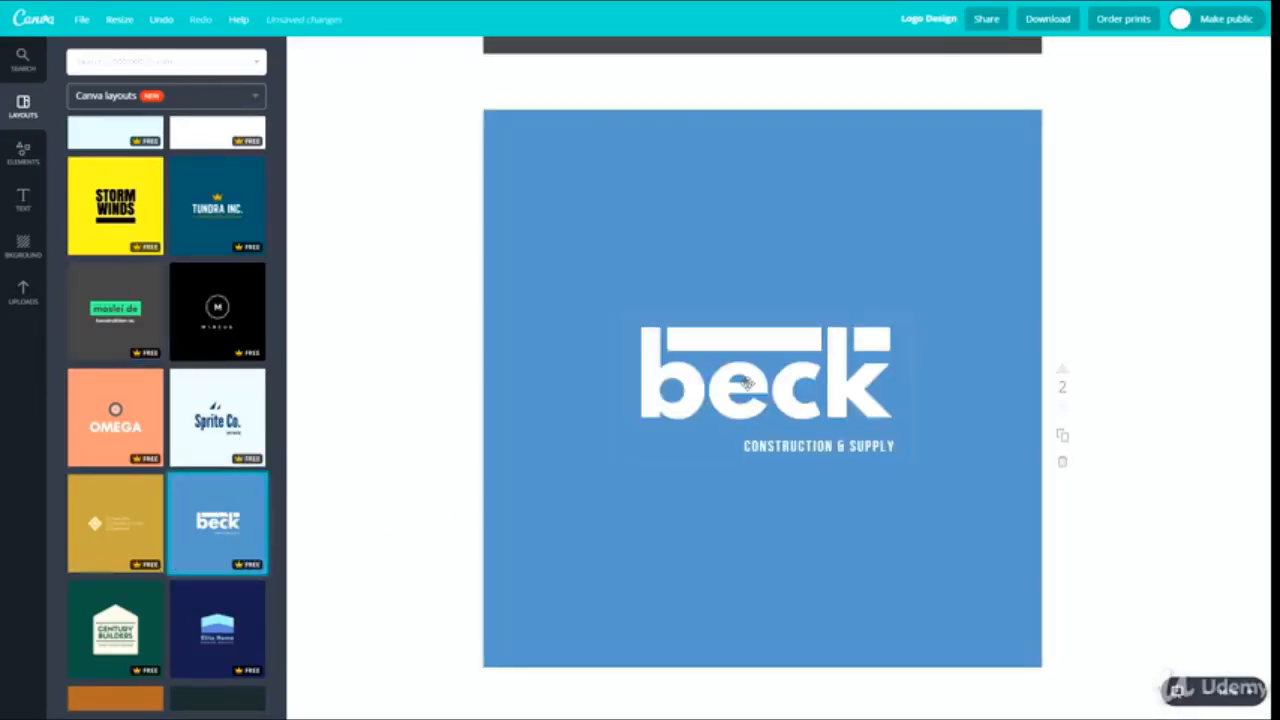
left_click(704, 390)
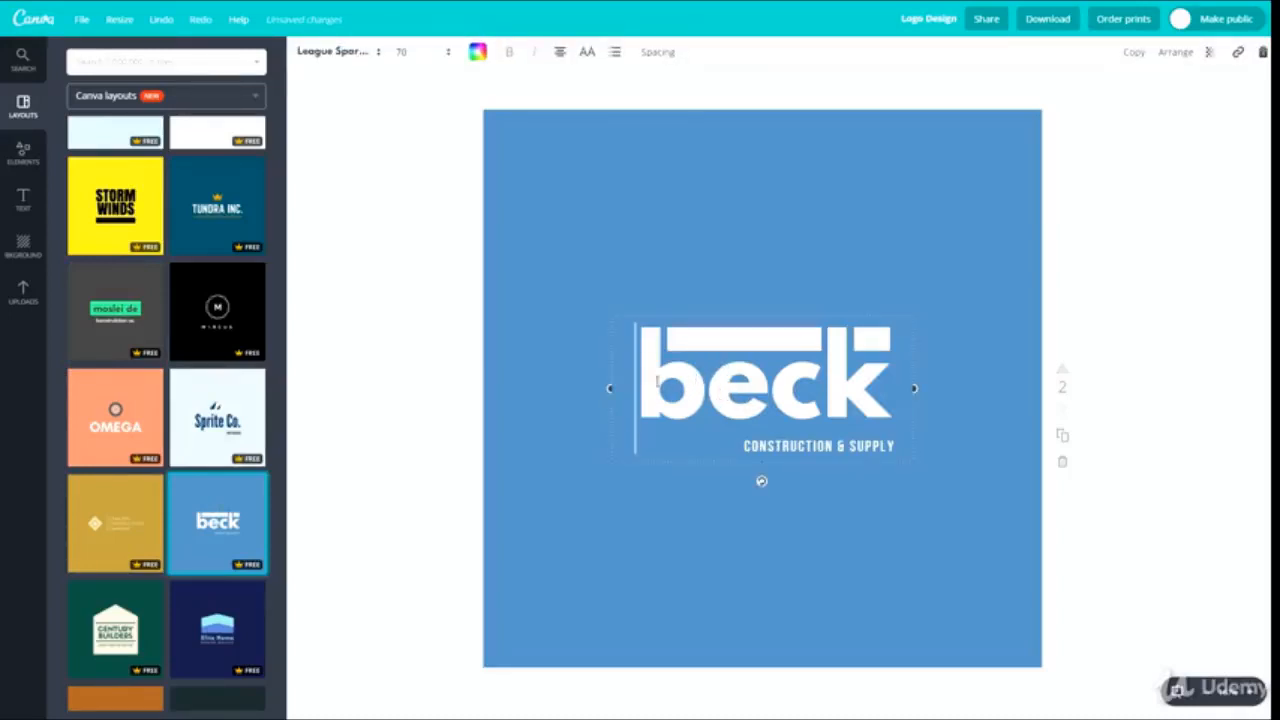
left_click(681, 410)
double_click(681, 410)
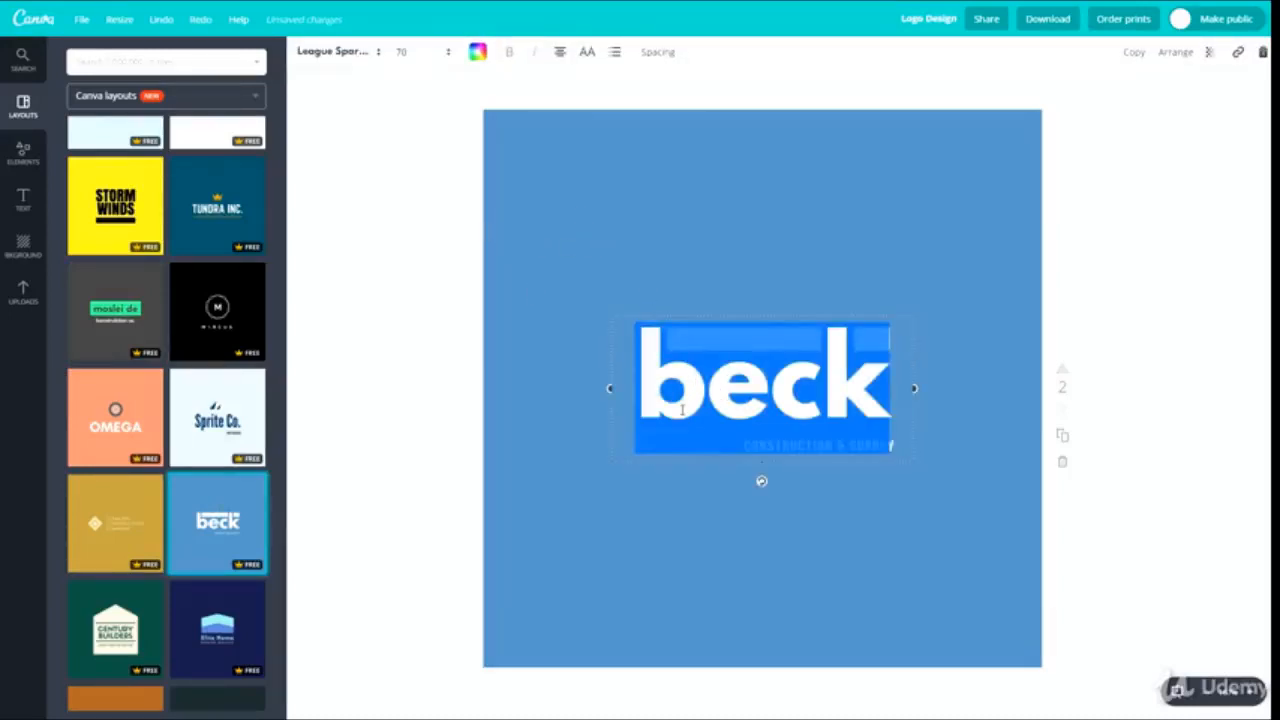
key("Escape")
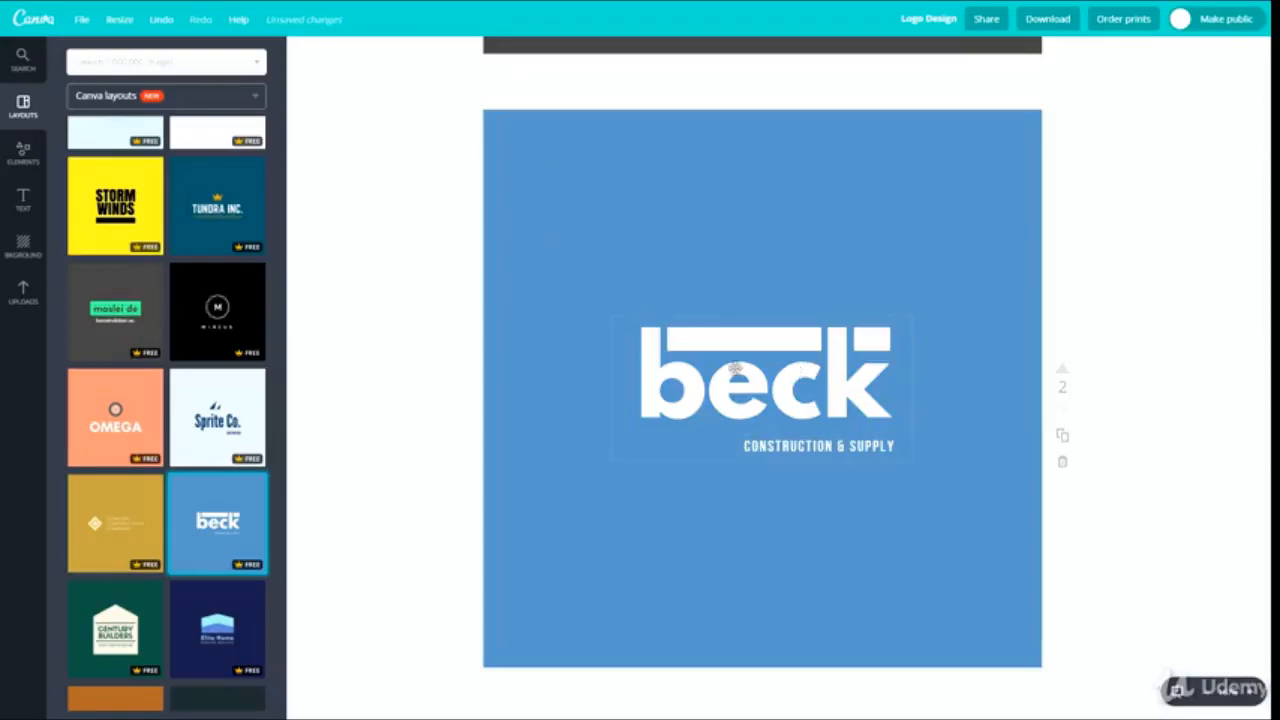
Replace the "beck" heading with "blackbrick", widen its text box so it fits on one line, and centre it on the page.
double_click(705, 397)
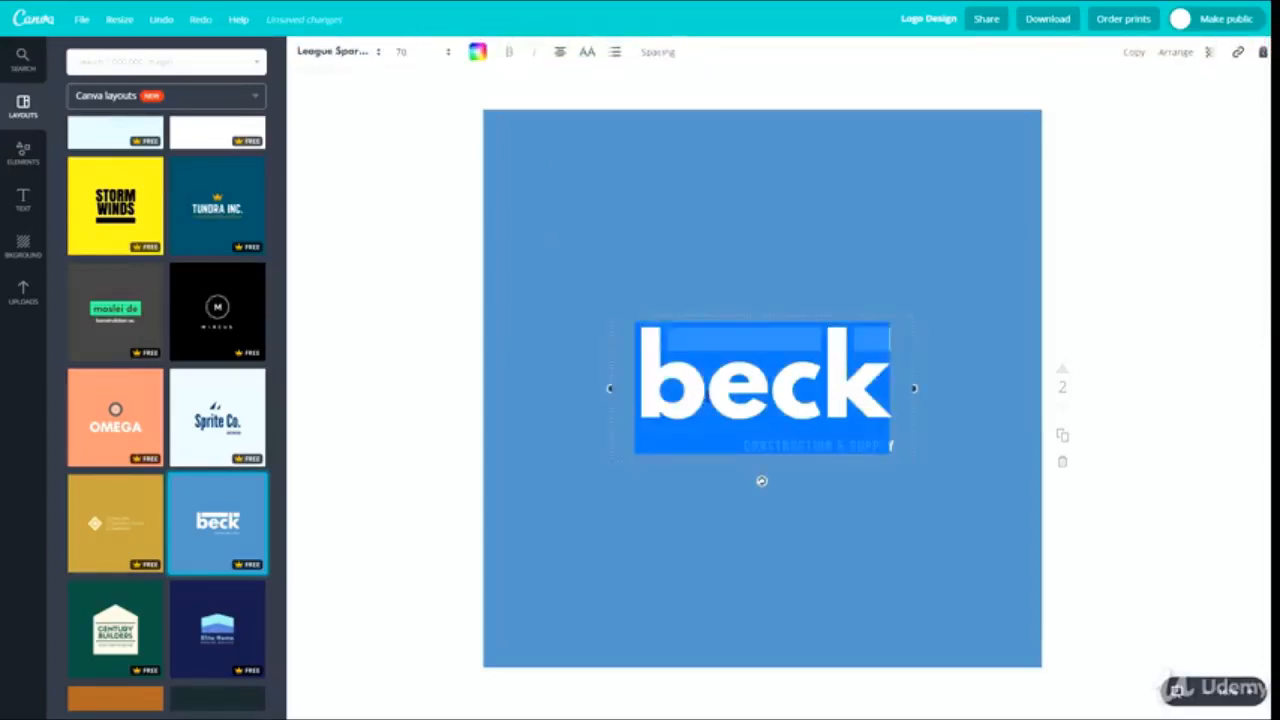
type("black brick")
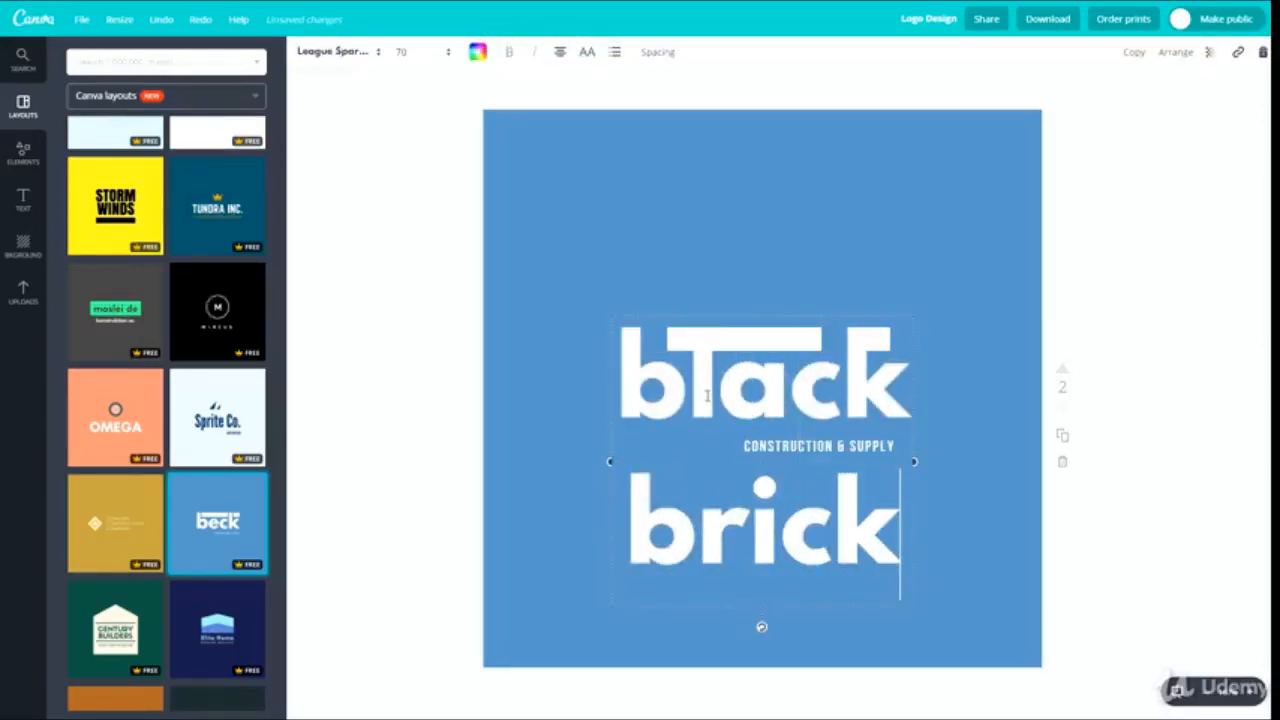
left_click_drag(610, 461, 309, 459)
left_click_drag(609, 305, 751, 313)
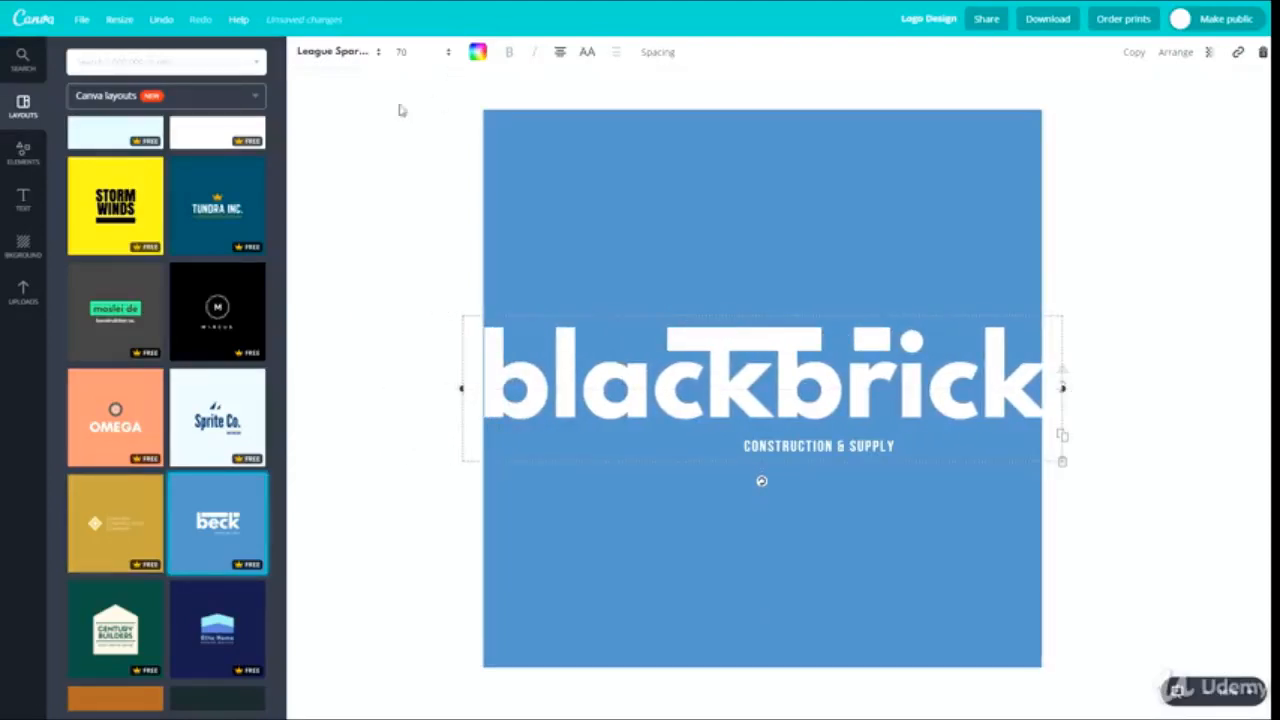
Set the font size of the "blackbrick" heading to 64.
left_click(401, 52)
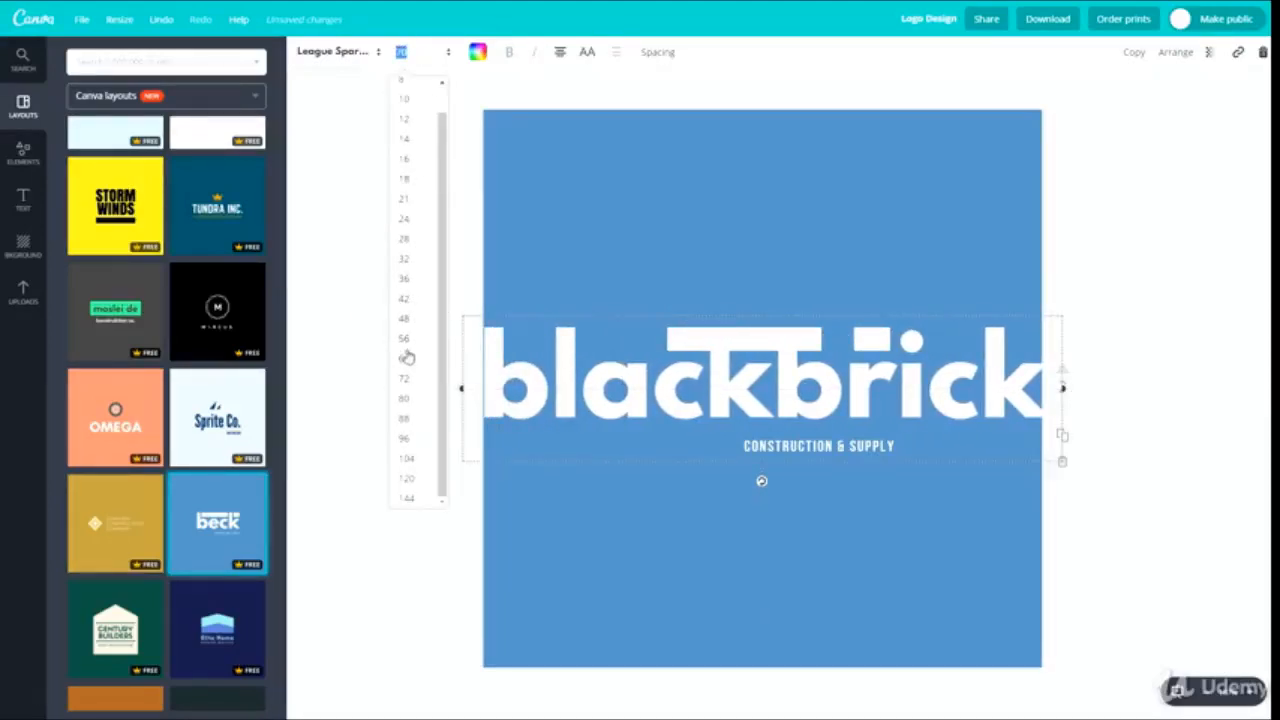
left_click(404, 357)
left_click(771, 337)
left_click(724, 247)
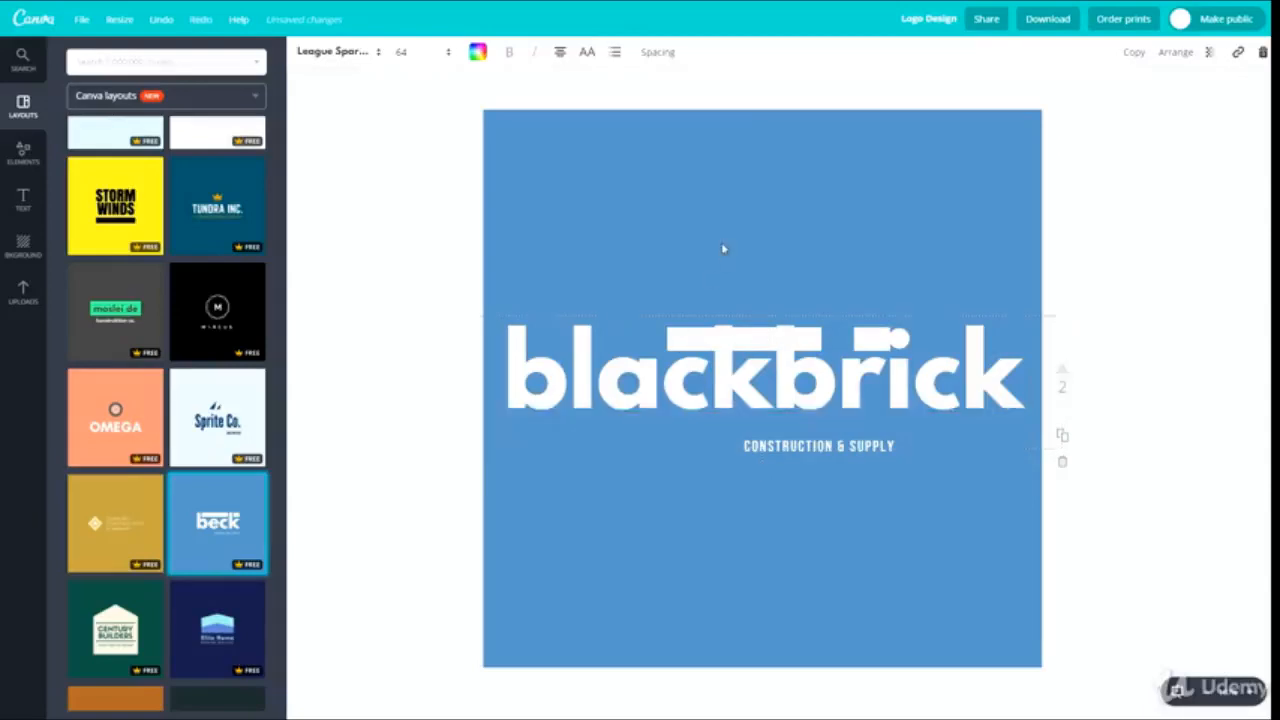
Shorten the long white bar and place it above the "ac" of "black", and move the short bar above the "c" of "brick".
left_click_drag(687, 347, 600, 343)
left_click_drag(724, 338, 650, 341)
left_click_drag(880, 340, 938, 340)
left_click(1076, 245)
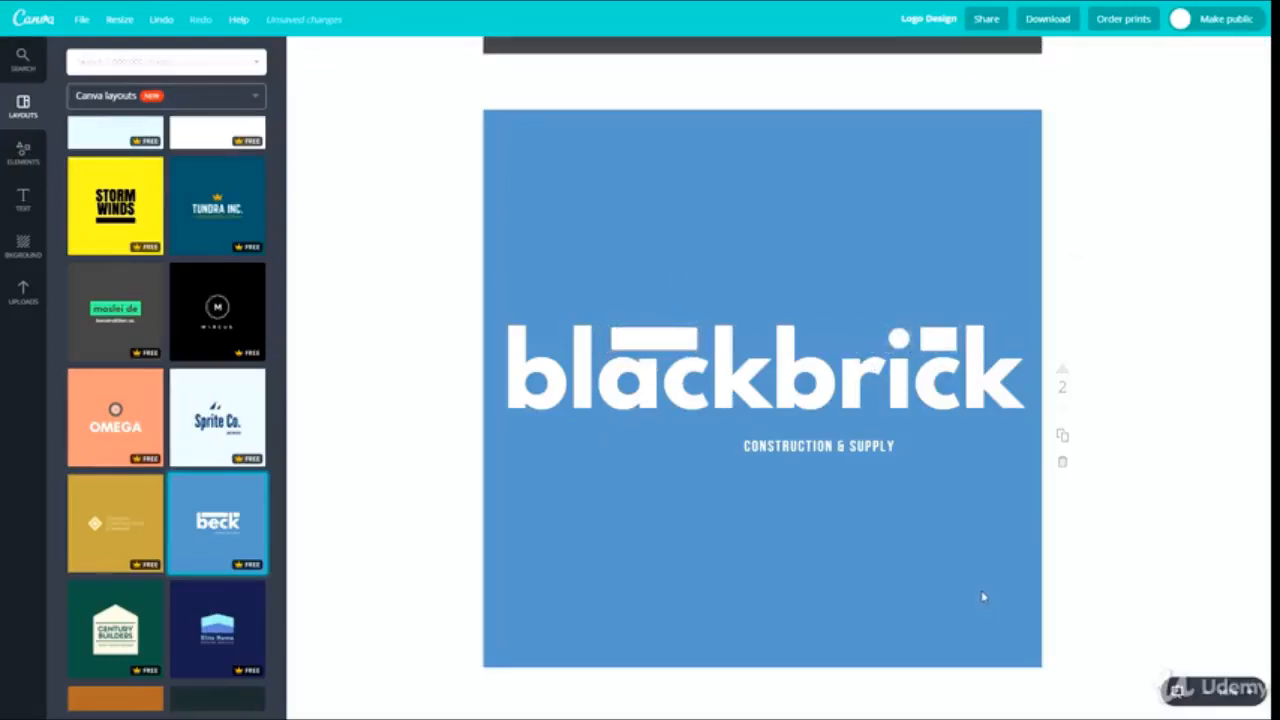
Replace "Construction & Supply" with "THE ULTIMATE ONLINE COURSES" and move it up and right, close beneath the word "brick".
left_click(826, 449)
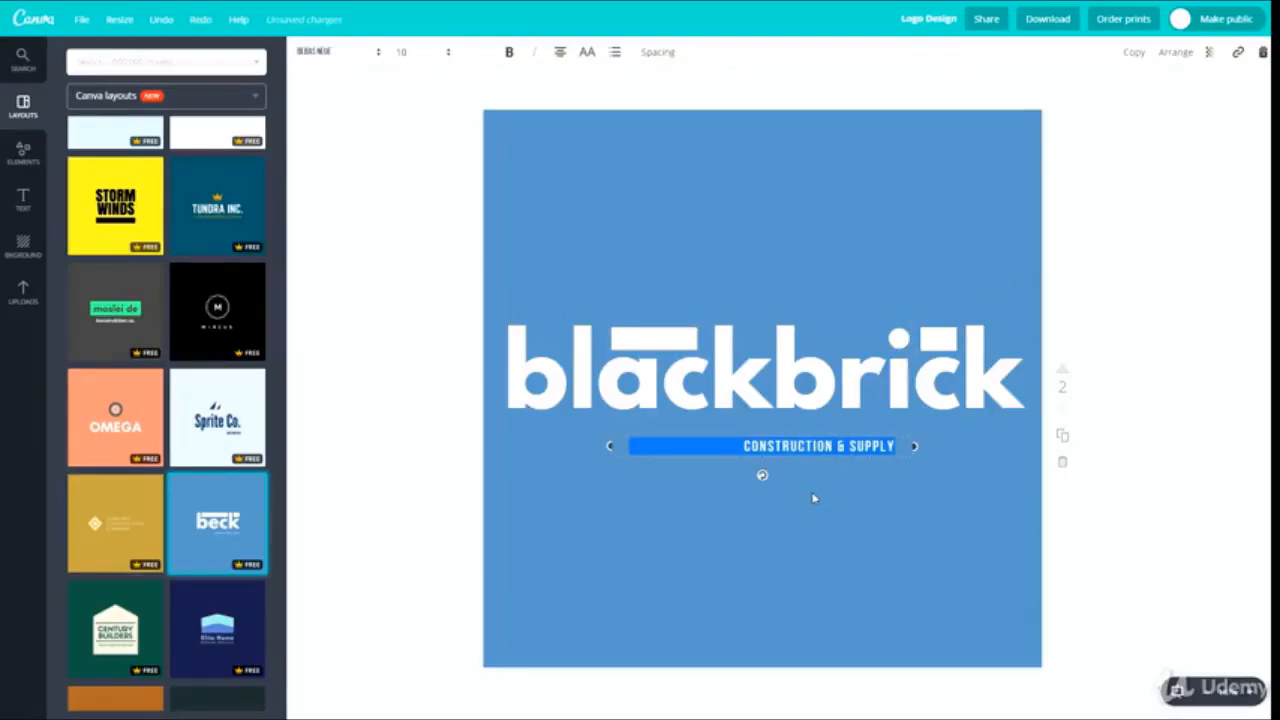
type("THE ULT")
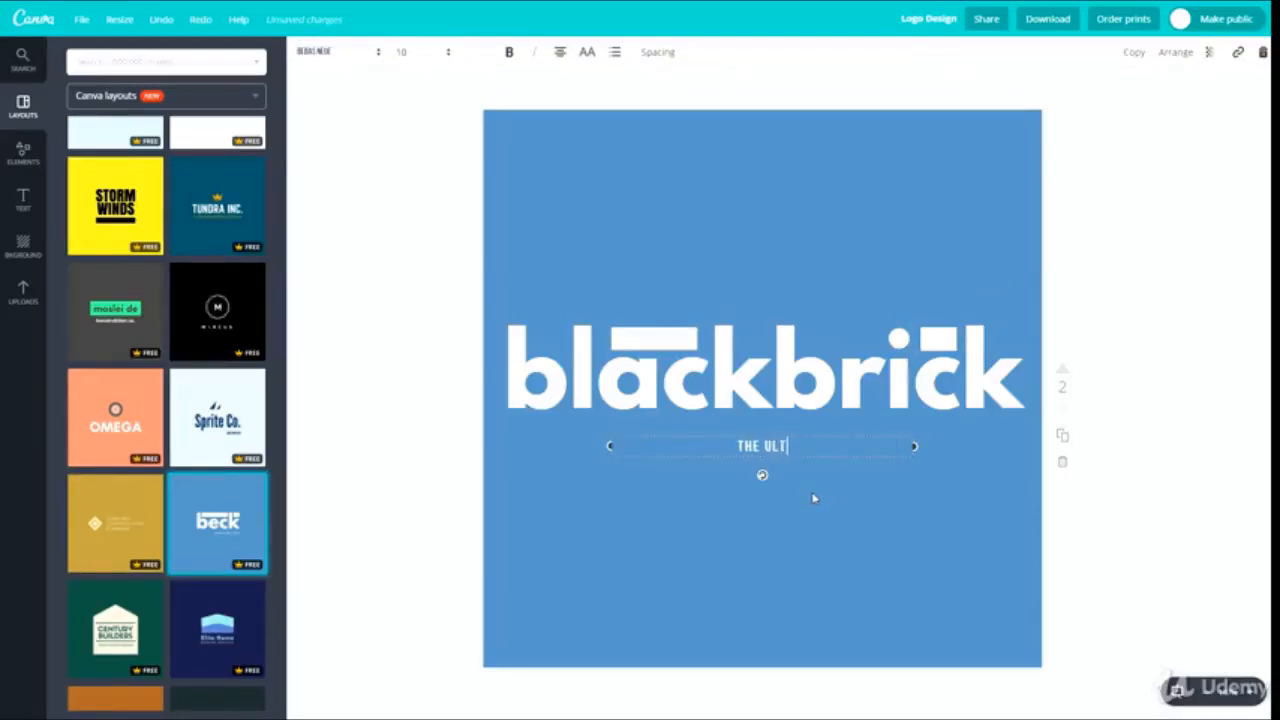
type("IMATE ONLINE COURSES")
left_click_drag(777, 448, 905, 430)
left_click(866, 494)
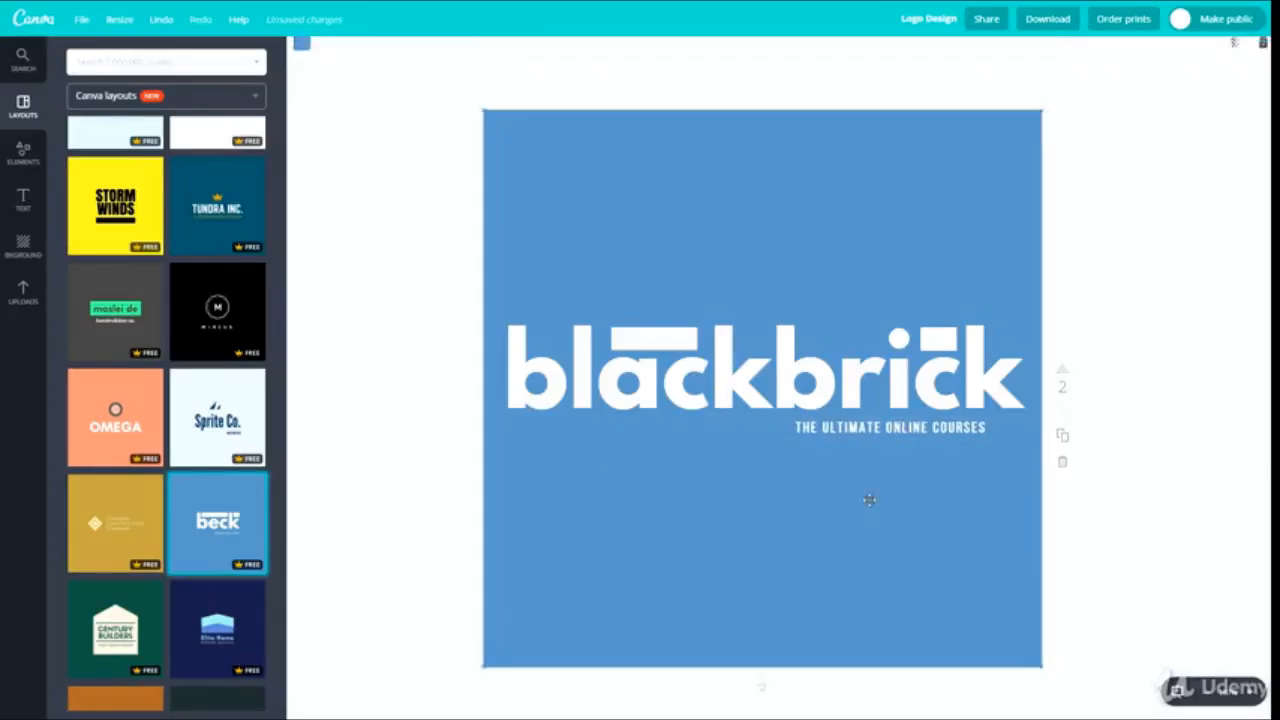
left_click(1203, 581)
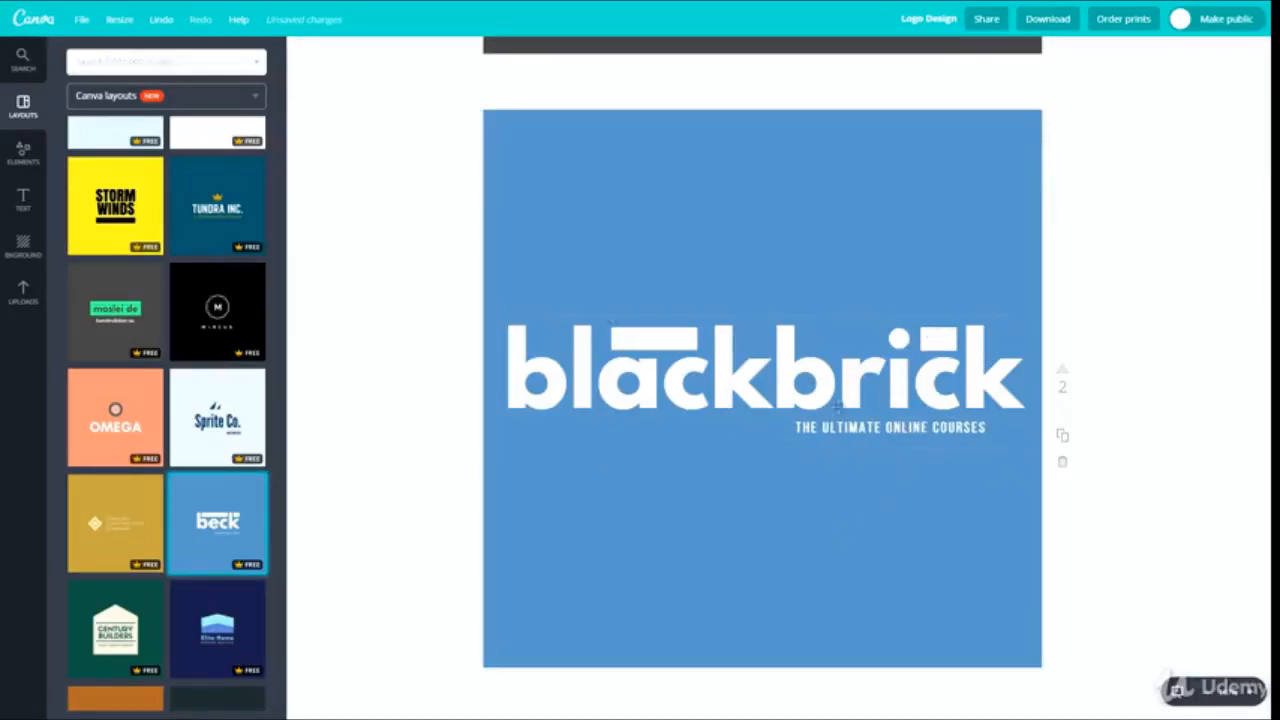
Widen the white bar above the "ac" of "black" on both sides.
left_click(645, 340)
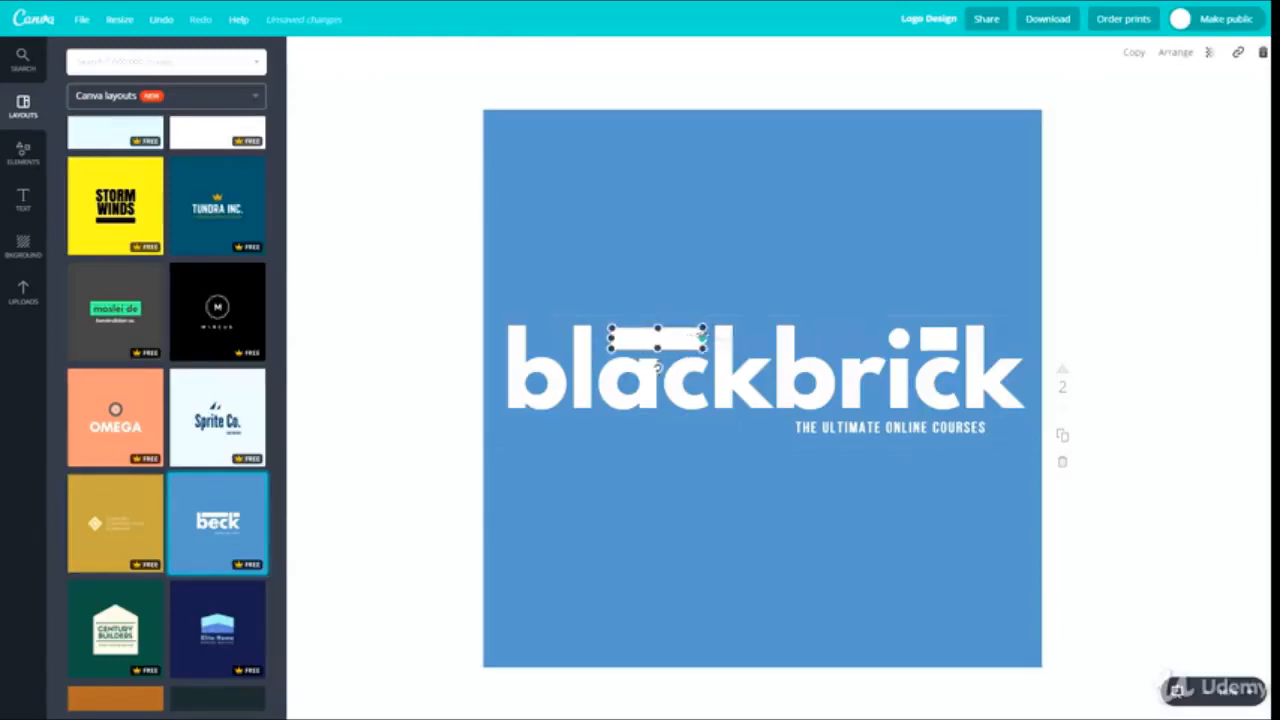
left_click_drag(703, 338, 707, 338)
left_click_drag(611, 338, 599, 338)
left_click(471, 351)
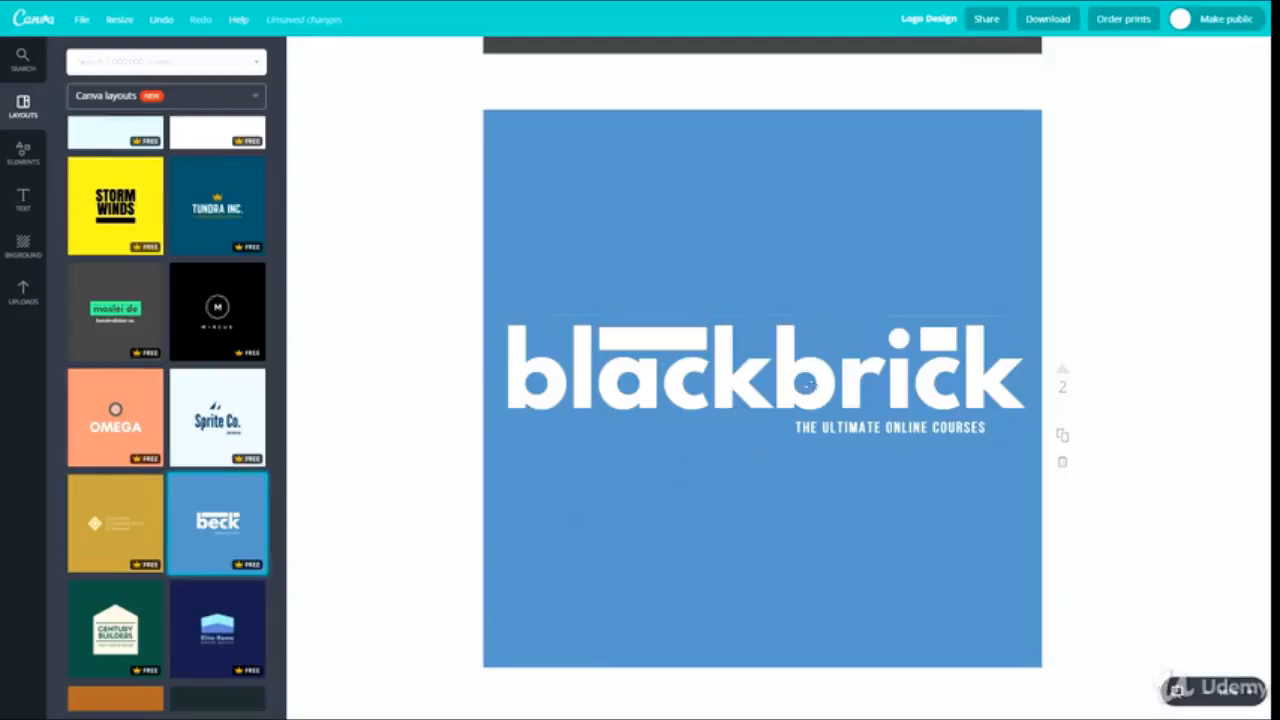
Duplicate the short bar above the "c" of "brick", place the copy above "br" and stretch it towards the dot of the "i".
left_click(928, 342)
left_click_drag(928, 343, 816, 340)
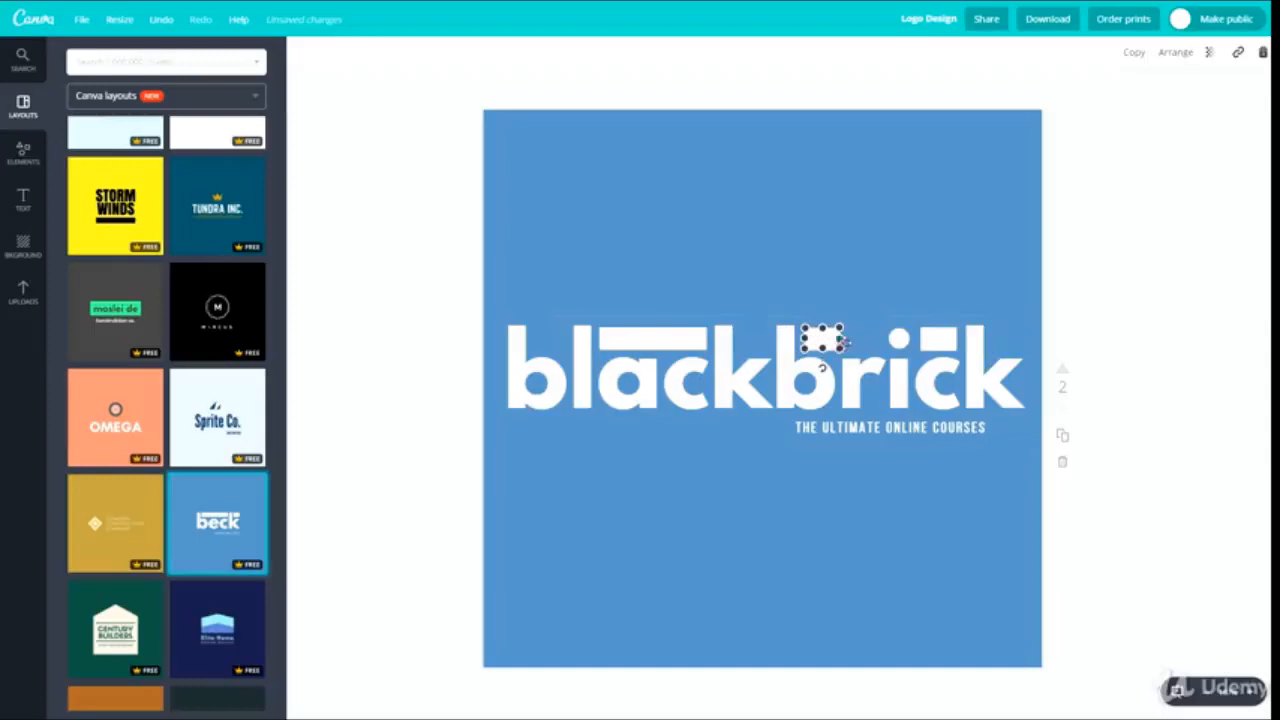
left_click(822, 338)
left_click_drag(845, 342, 884, 340)
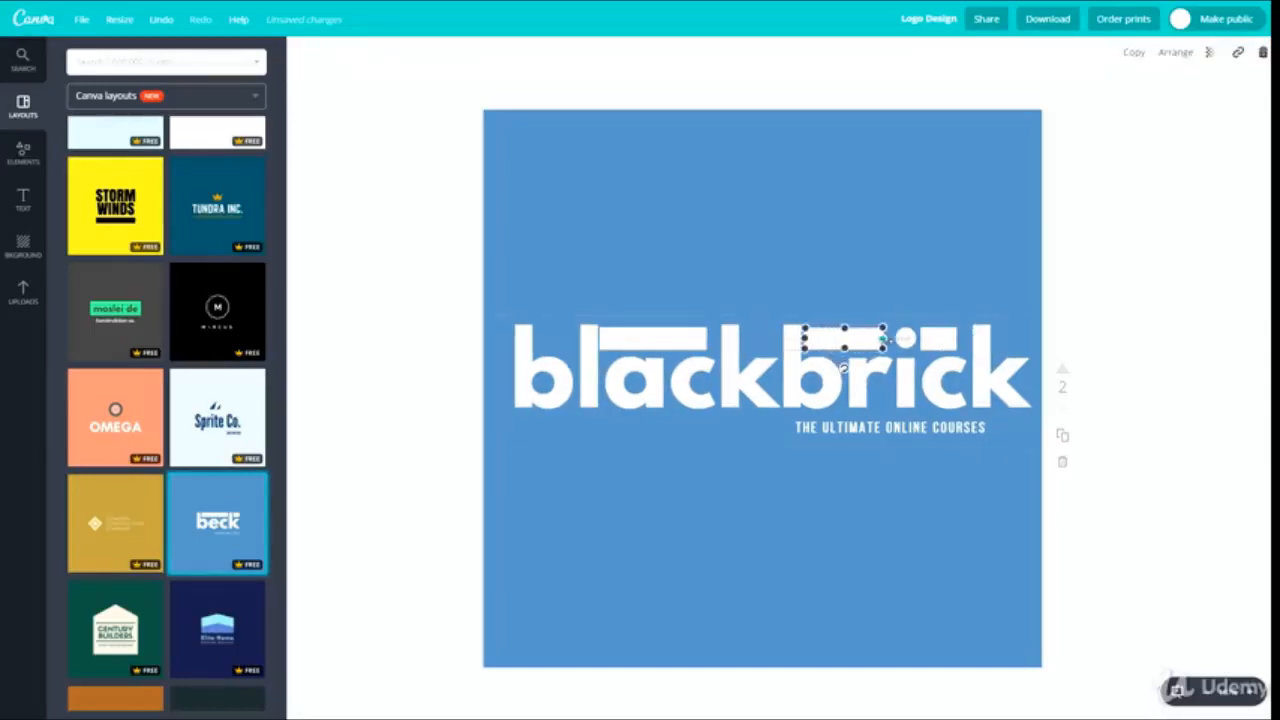
left_click(1078, 334)
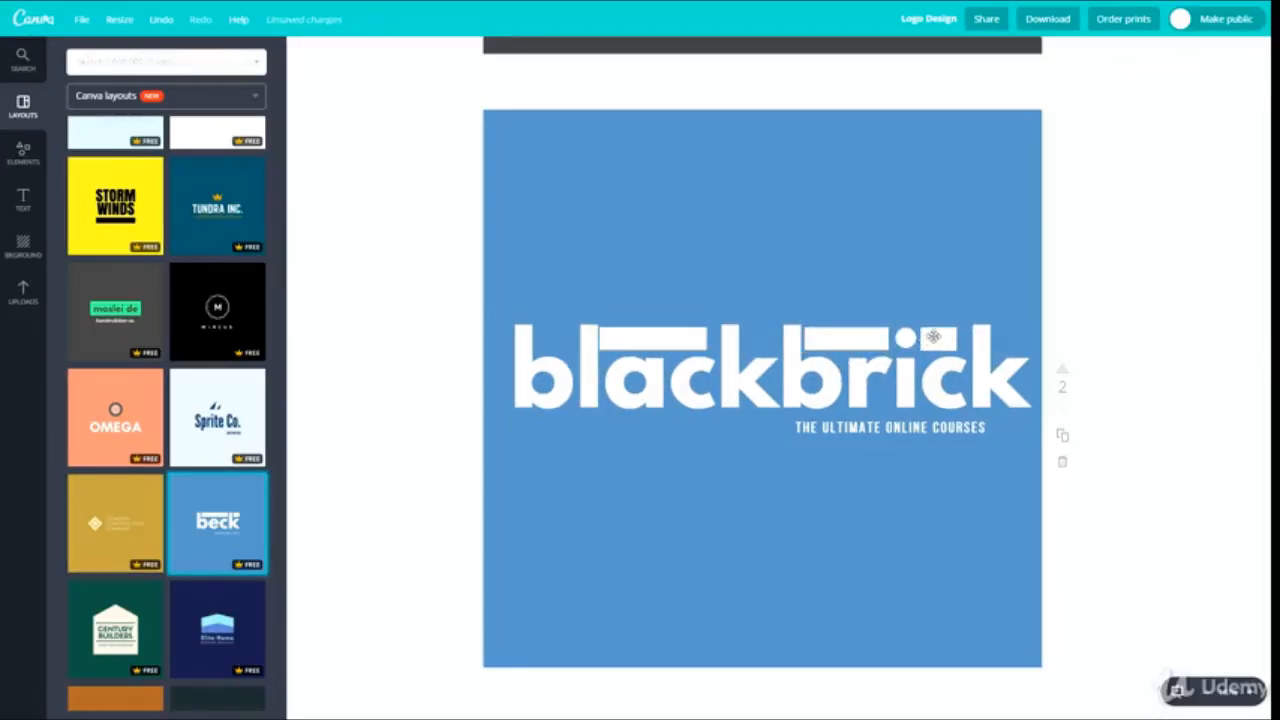
Place another copy of the short bar above the "k" of "black", filling the gap before the "b" of "brick".
left_click(932, 337)
left_click_drag(932, 337, 762, 339)
left_click(1103, 317)
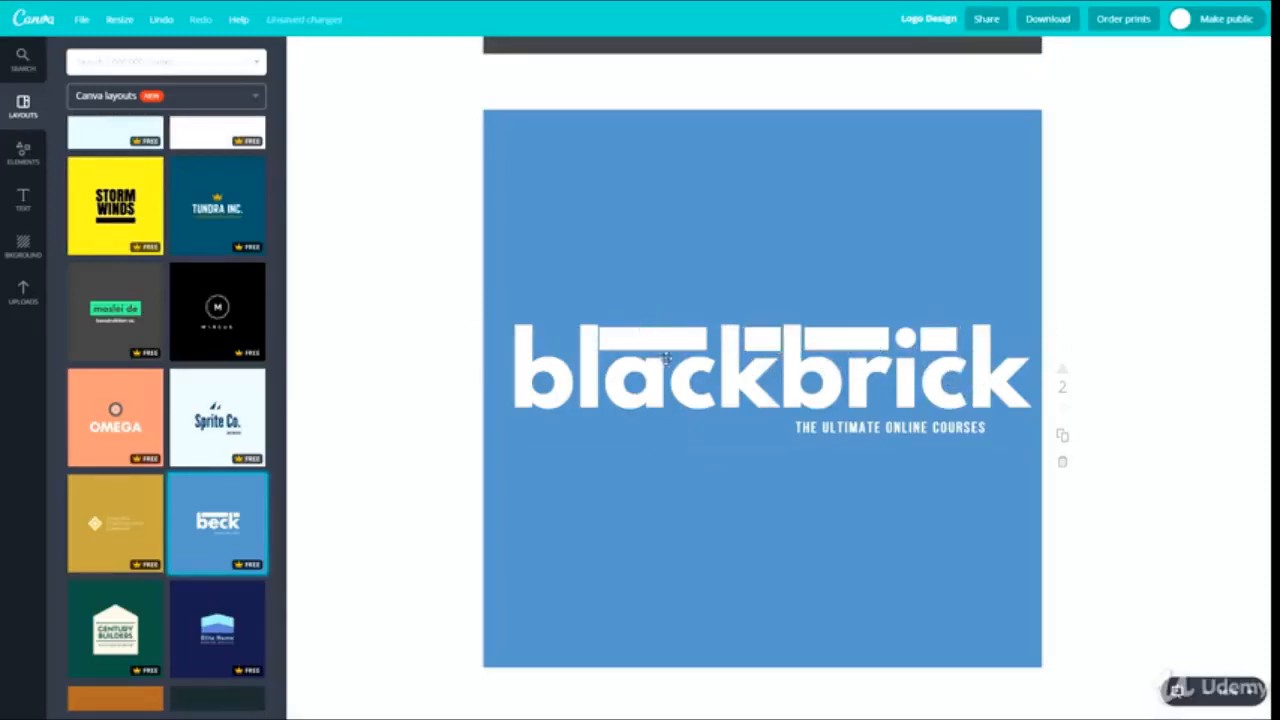
Extend the bar above "ac" to meet the "k" of "black", and nudge the bar above "br" slightly right.
left_click(700, 338)
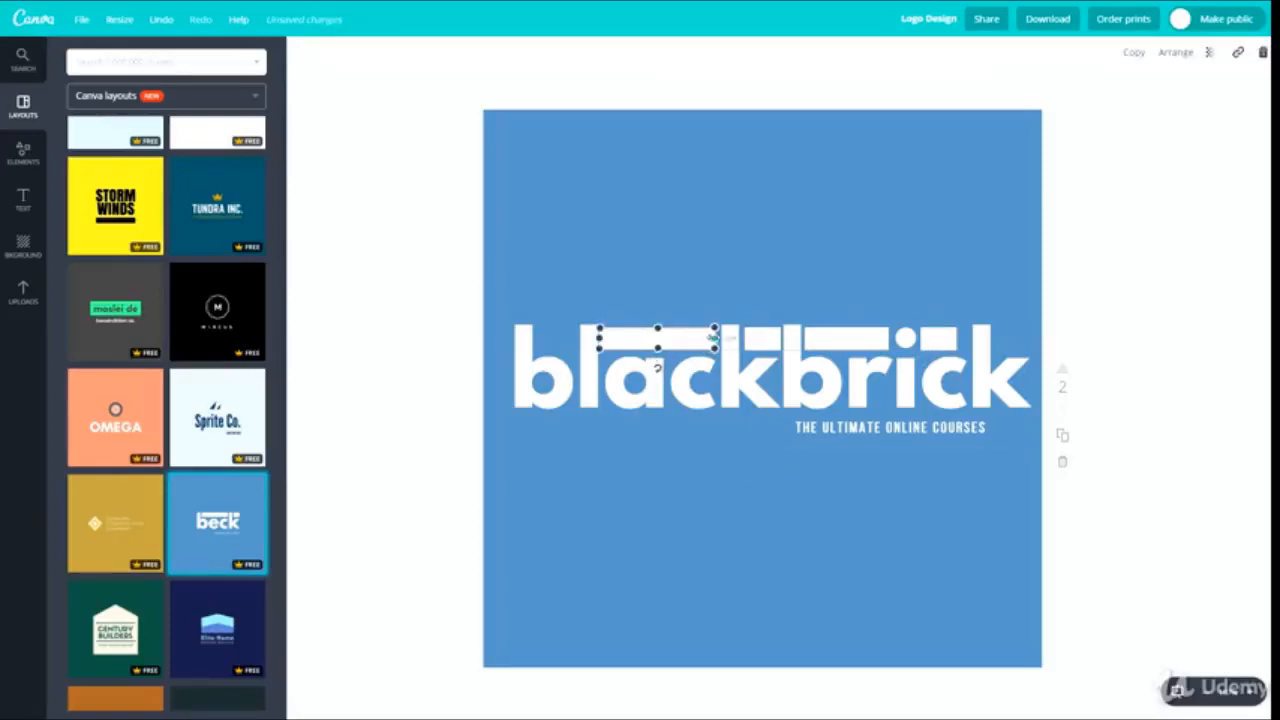
left_click(428, 357)
left_click(669, 337)
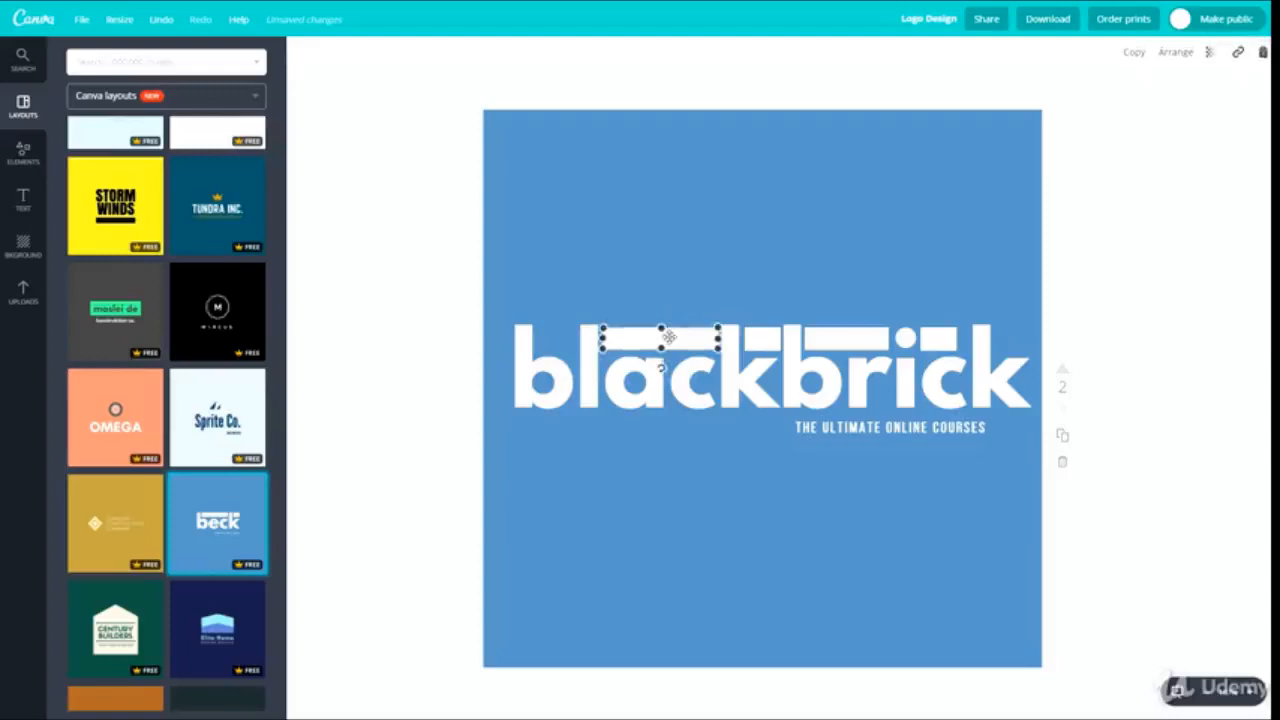
left_click(357, 357)
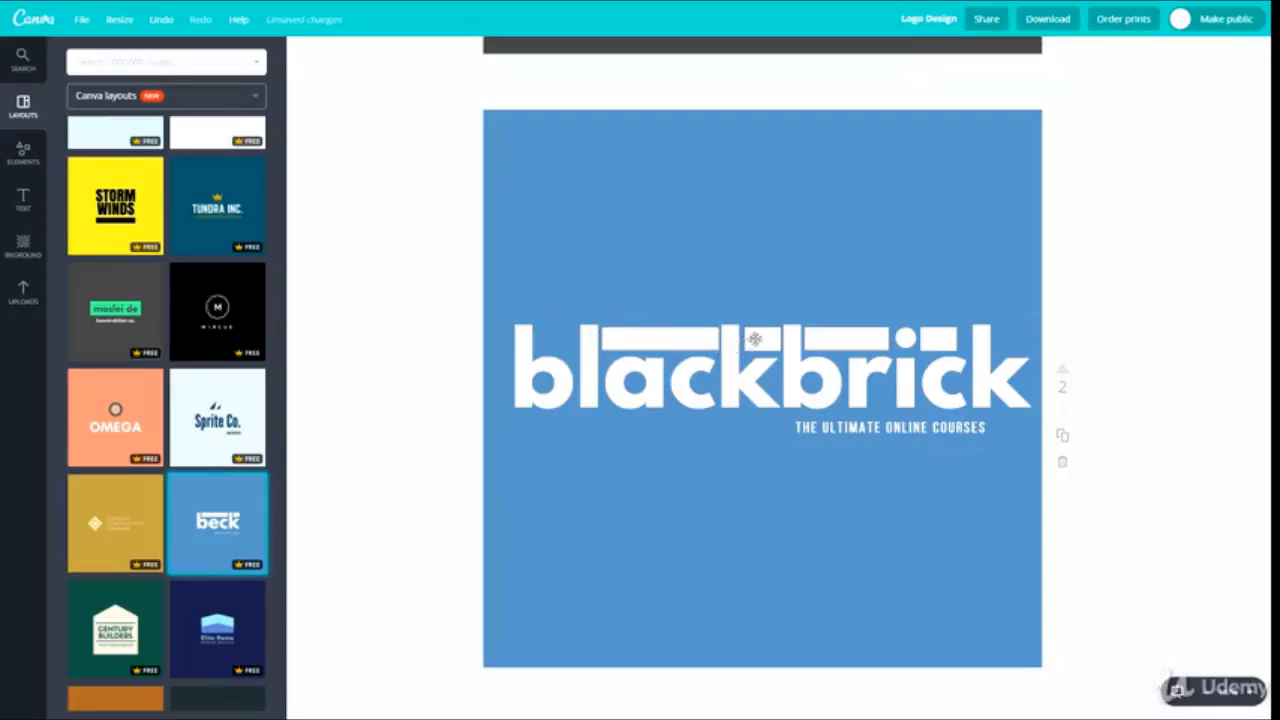
left_click(760, 338)
left_click(417, 391)
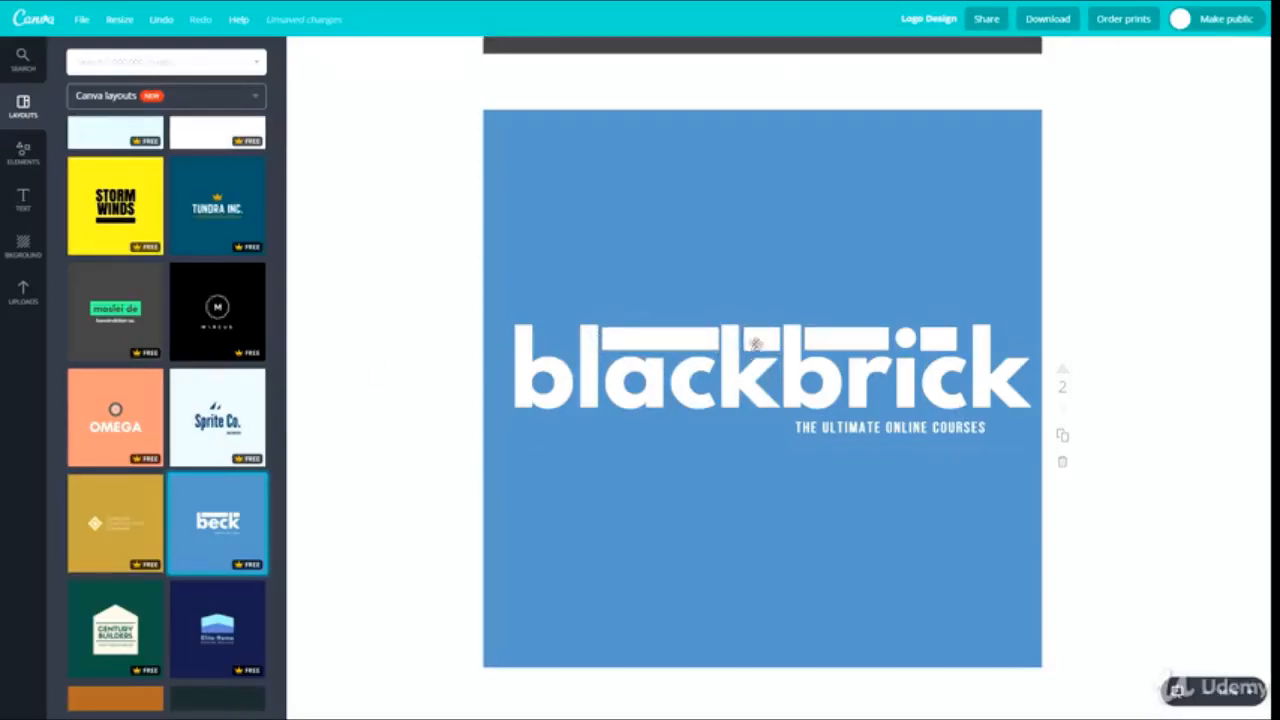
left_click(830, 341)
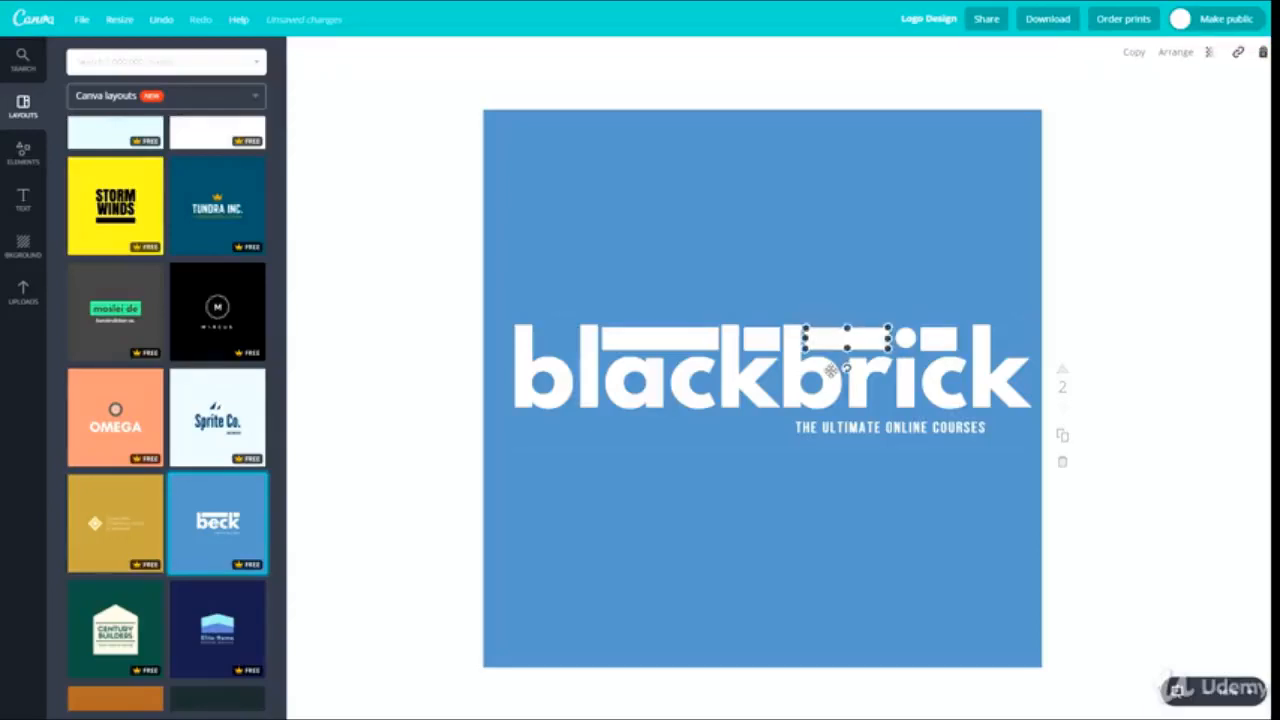
left_click(1111, 366)
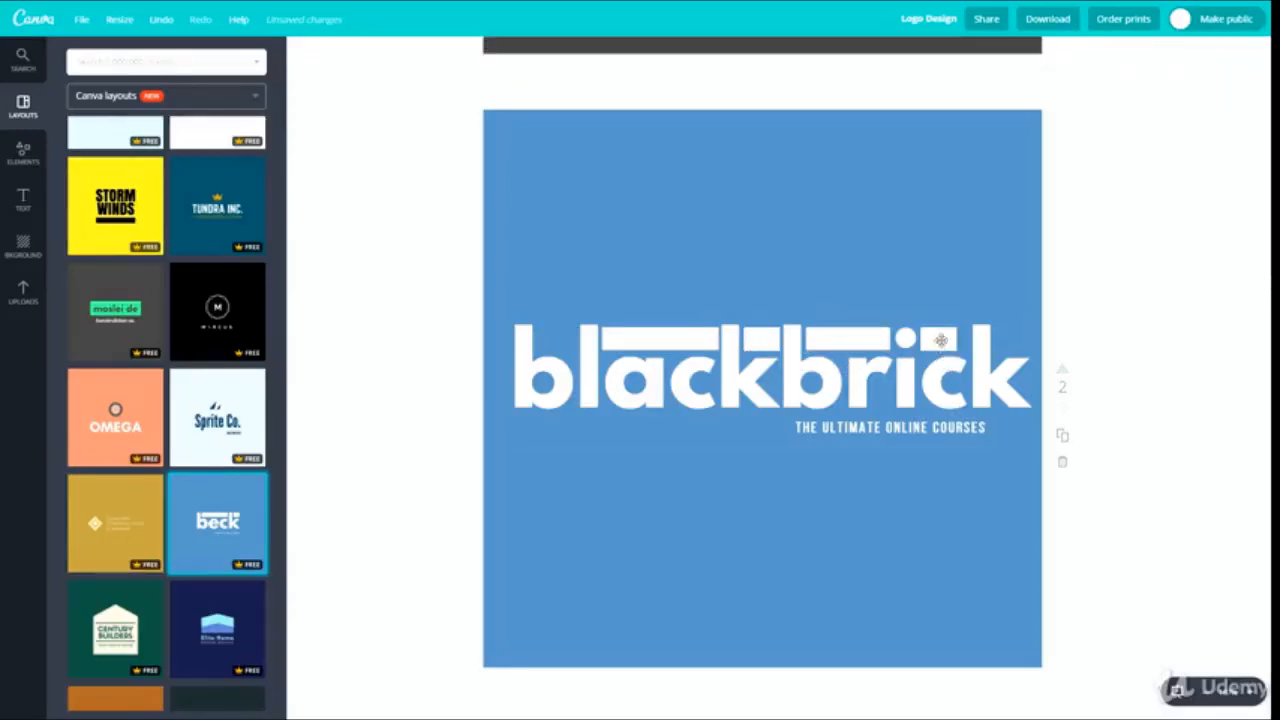
Widen the short bar above the "c" of "brick" so it reaches the final "k".
left_click(941, 340)
left_click_drag(955, 338, 965, 338)
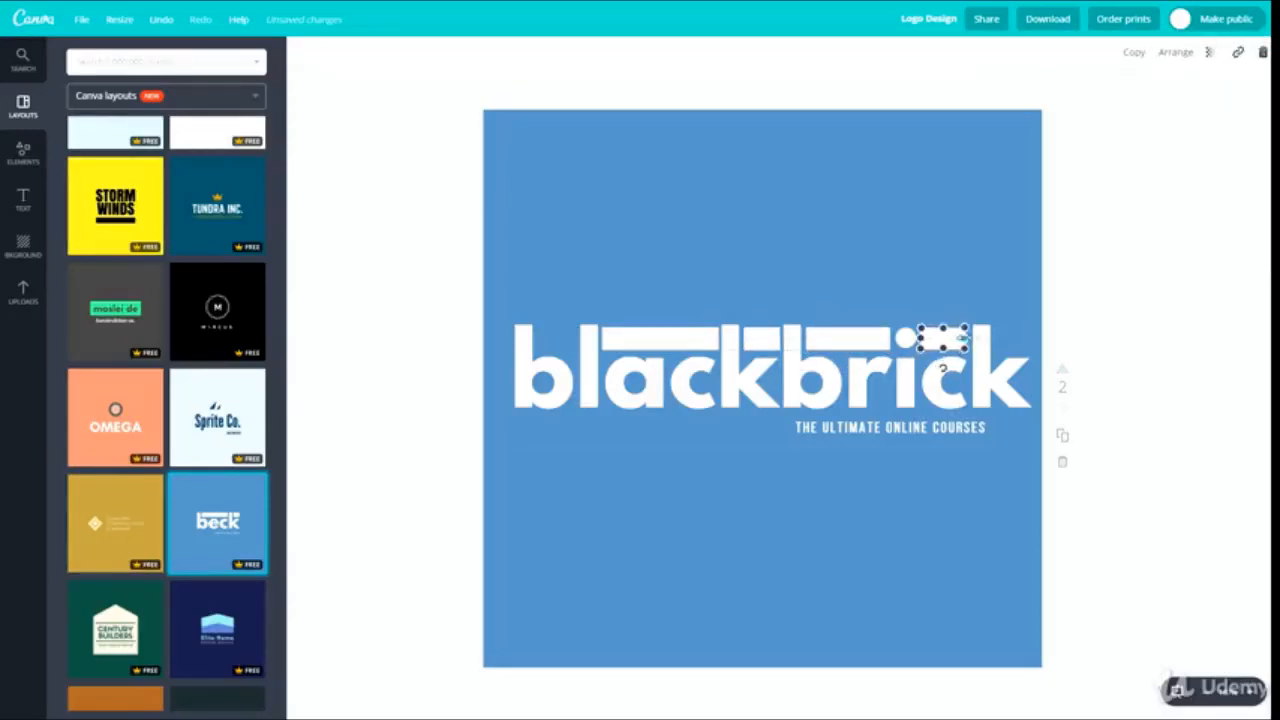
left_click(1085, 352)
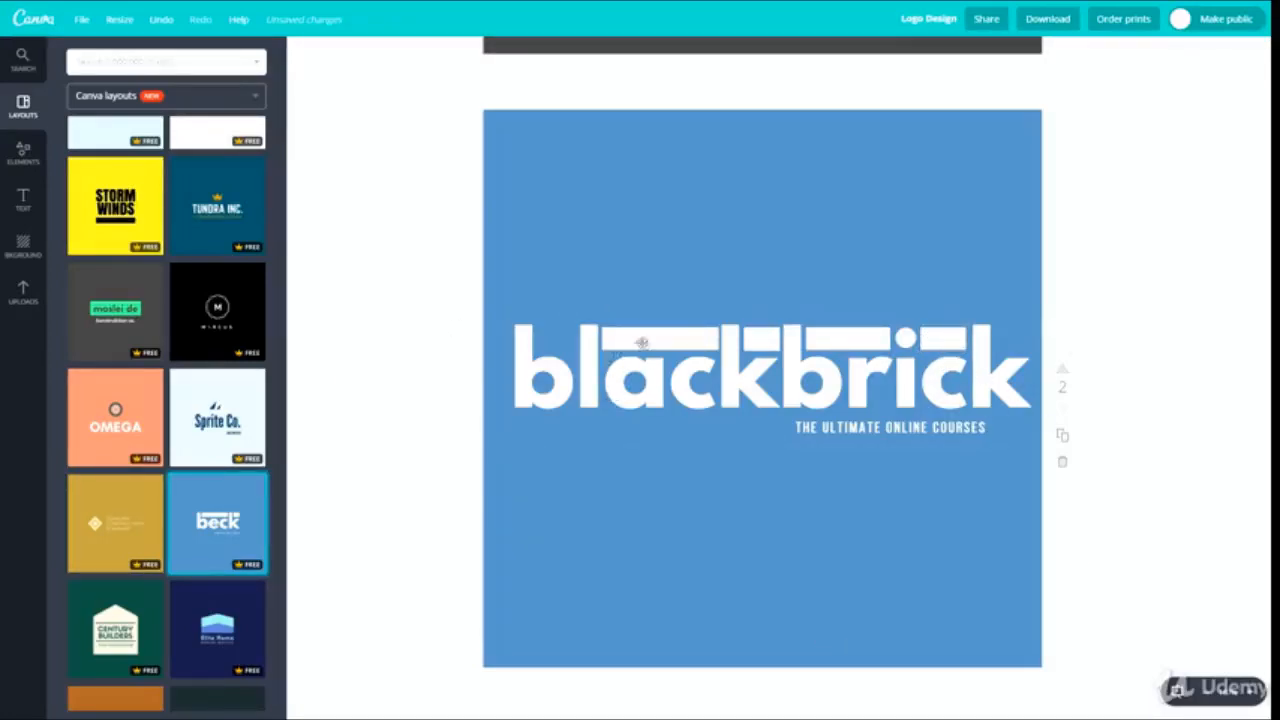
Copy the short bar above the "k" of "black" and place the copy between the first "b" and the "l".
left_click(764, 340)
key("ctrl+c")
key("ctrl+v")
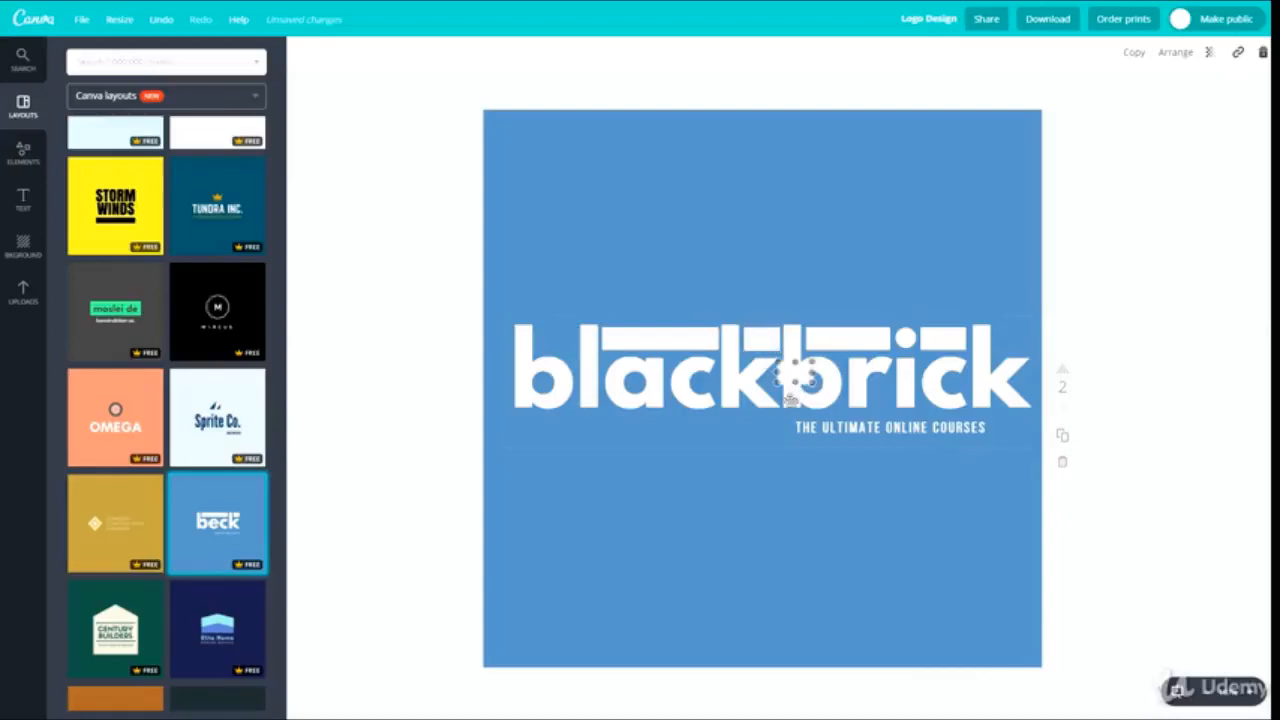
left_click_drag(800, 373, 554, 340)
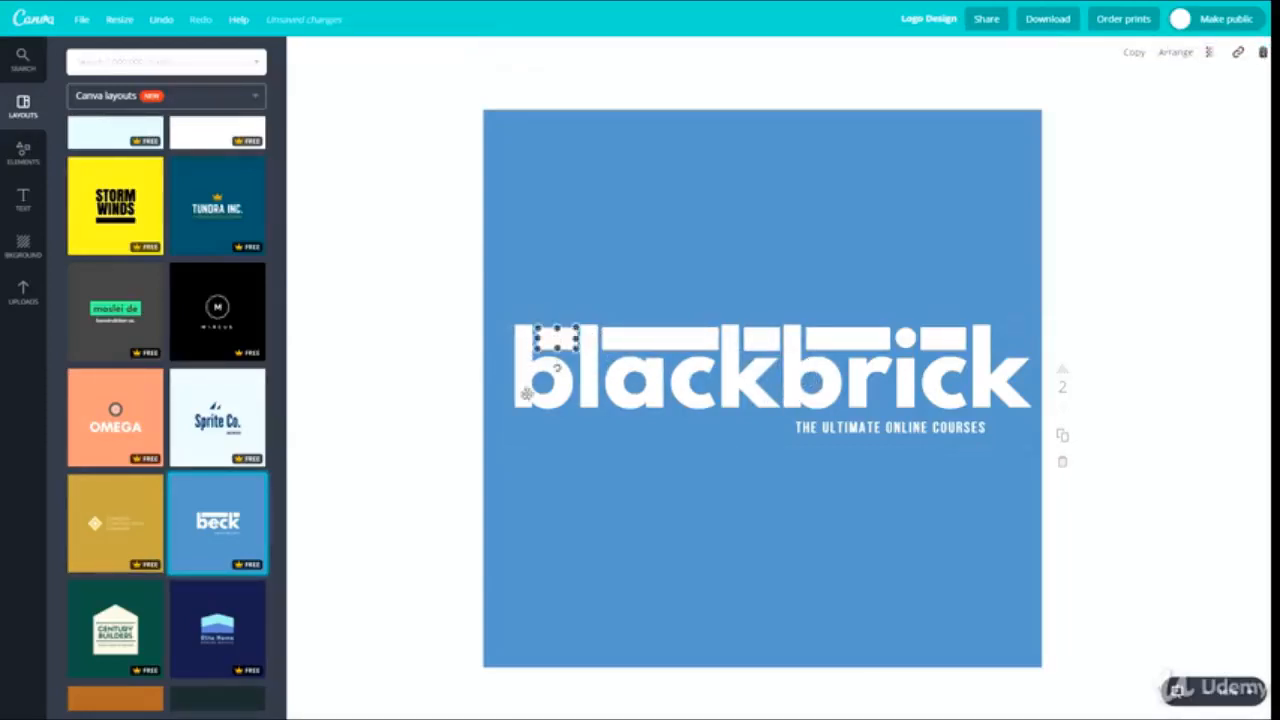
left_click(426, 401)
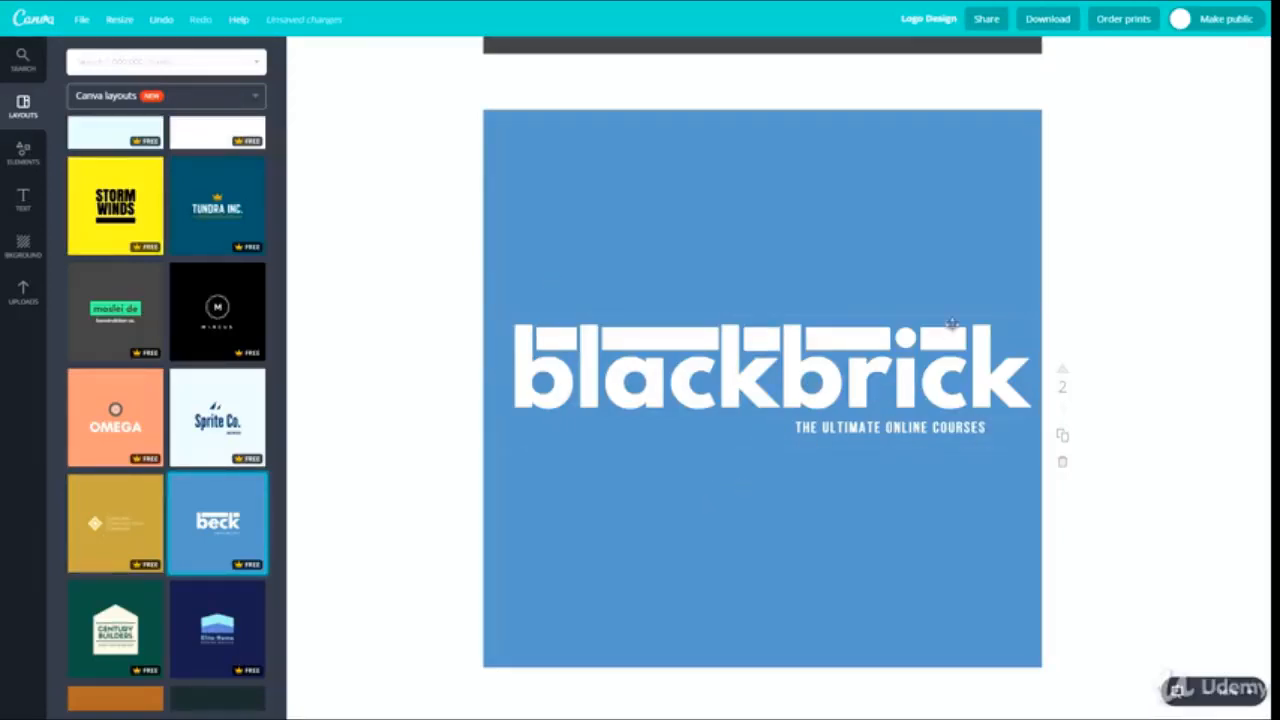
Duplicate the bar above the first "b" and place the copy above the final "k" of "brick".
left_click(545, 339)
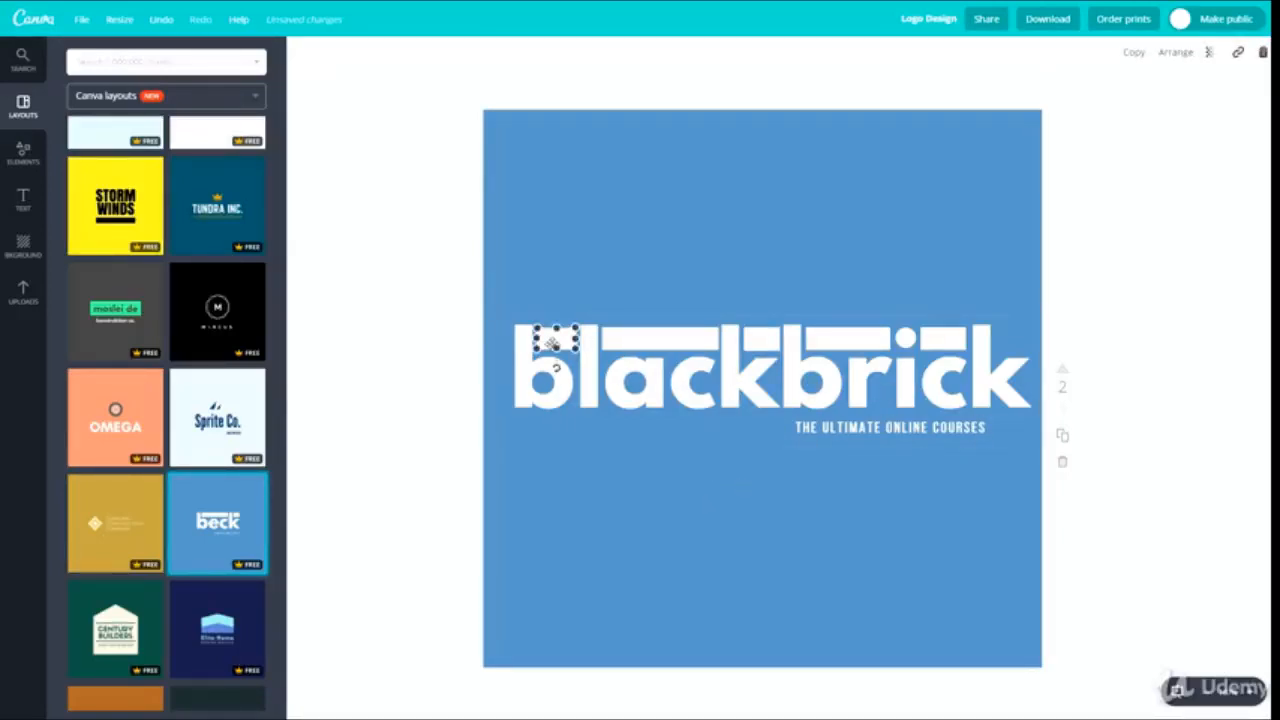
left_click_drag(550, 344, 1006, 342)
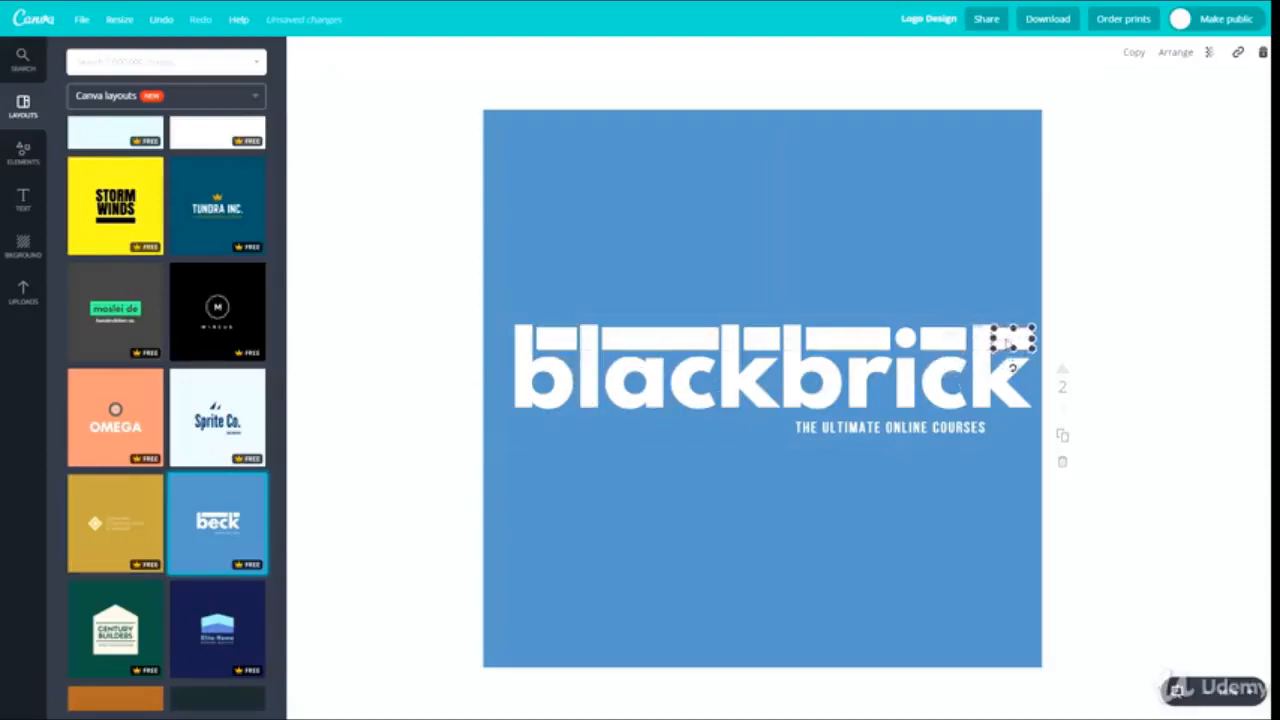
left_click(1123, 349)
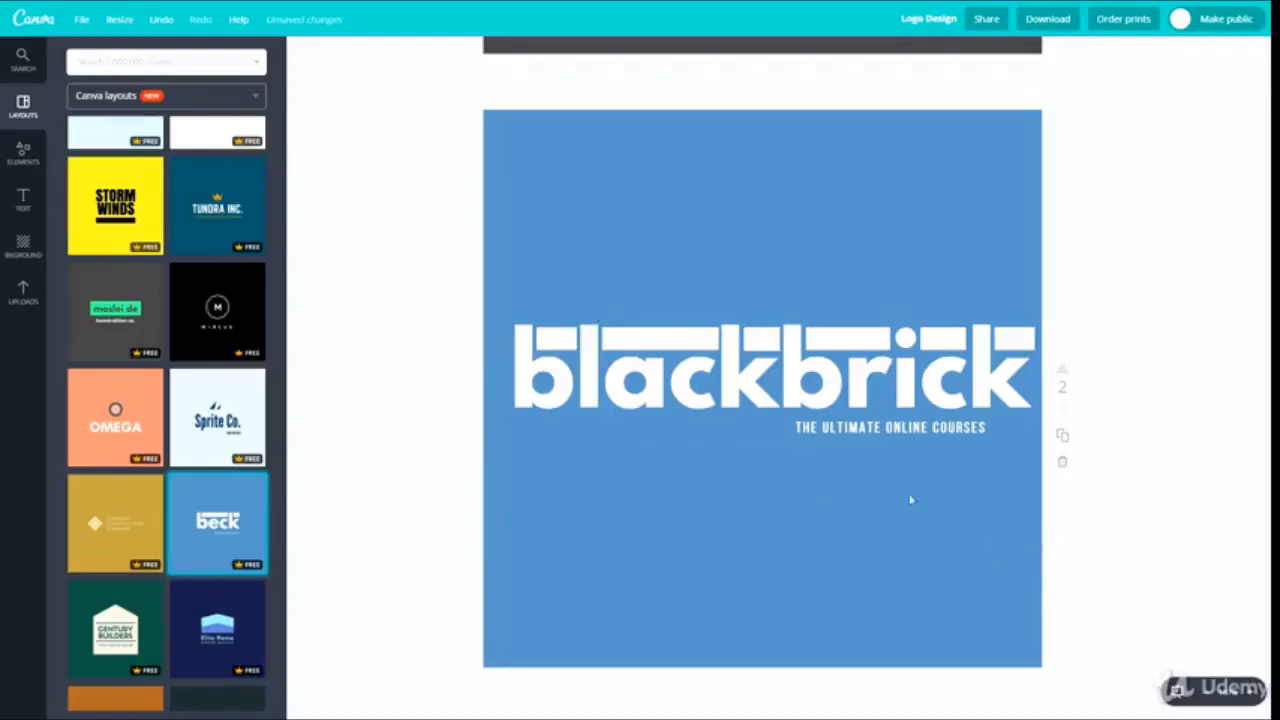
Narrow the "THE ULTIMATE ONLINE COURSES" text box to fit its text and align it beneath the right end of "brick".
left_click(915, 428)
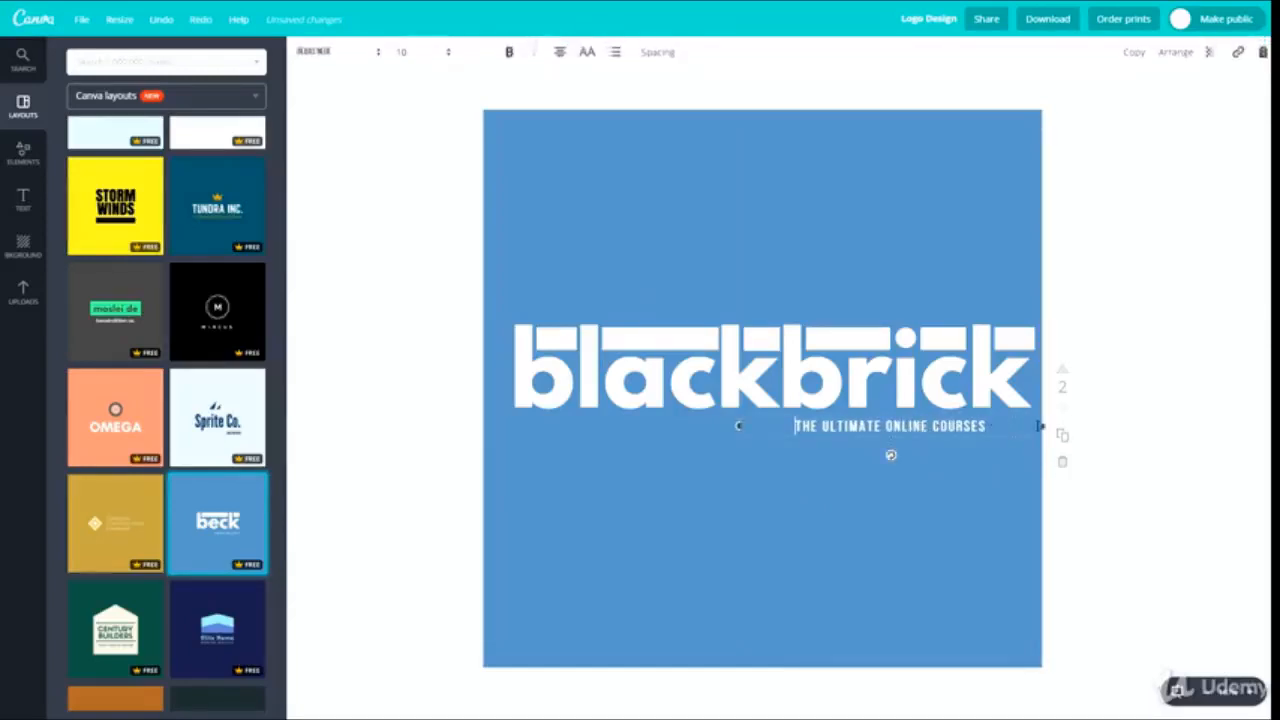
left_click_drag(1046, 423, 942, 427)
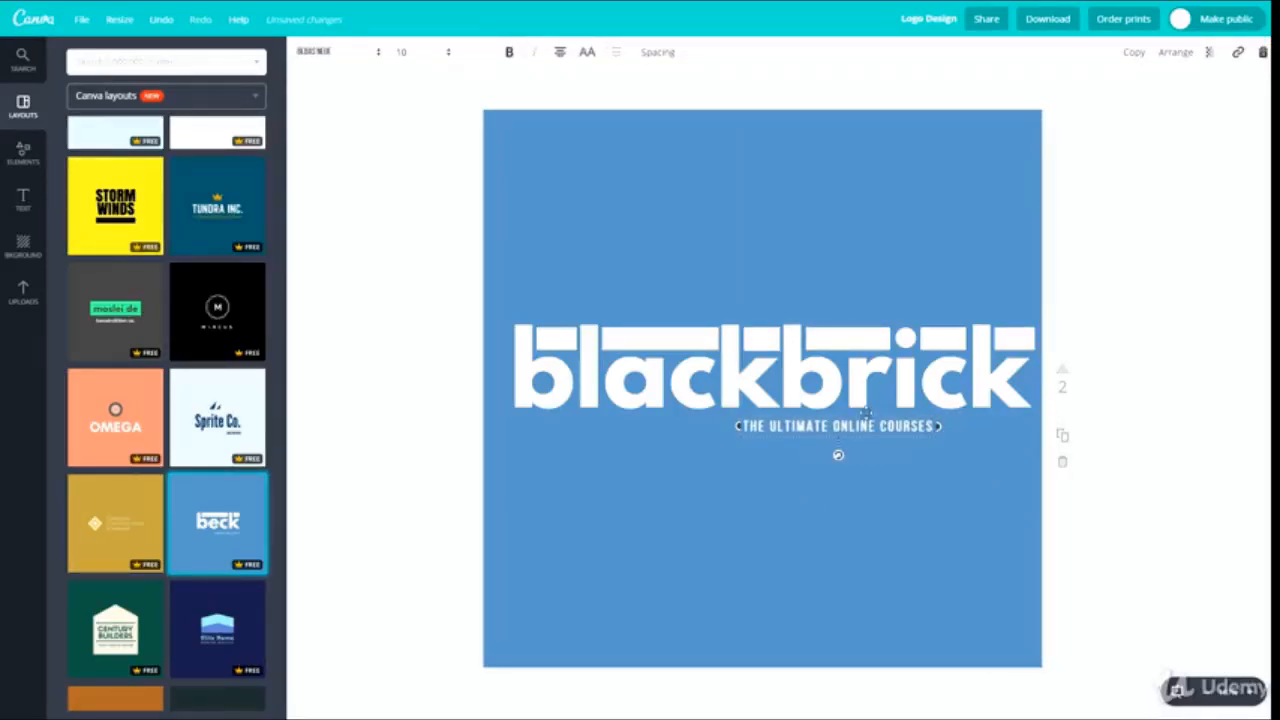
left_click_drag(866, 413, 963, 408)
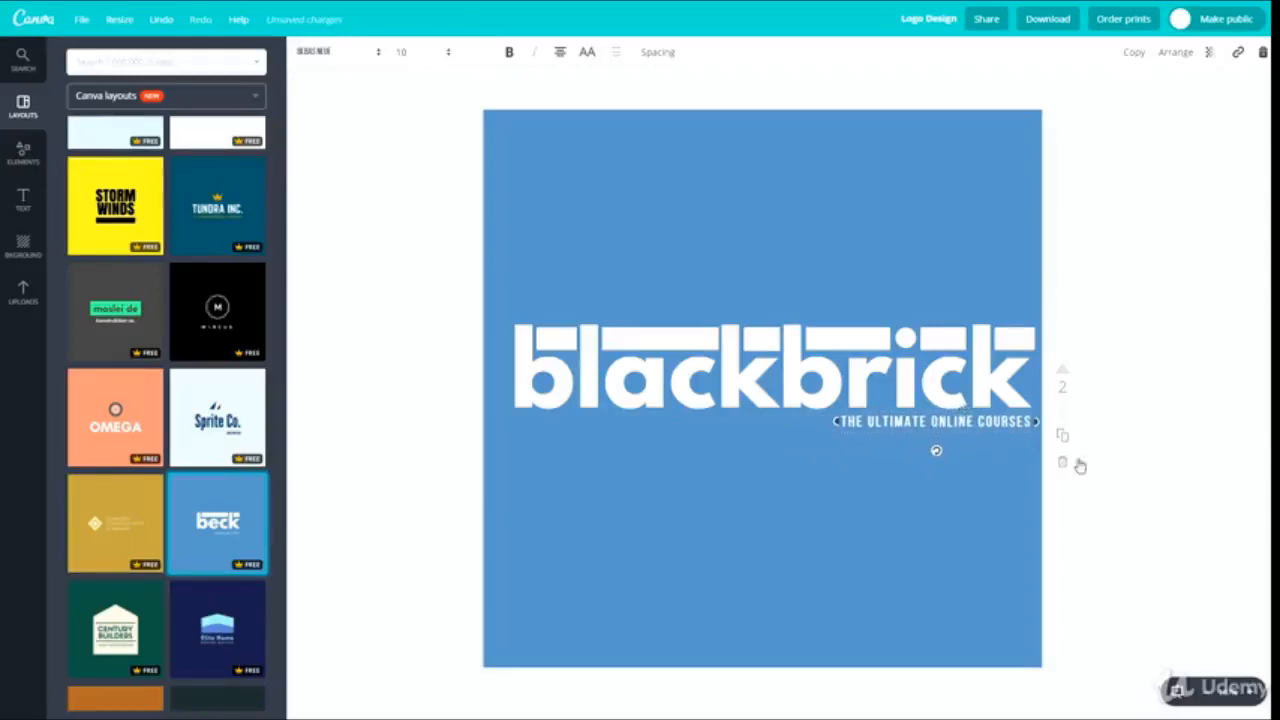
left_click(1190, 522)
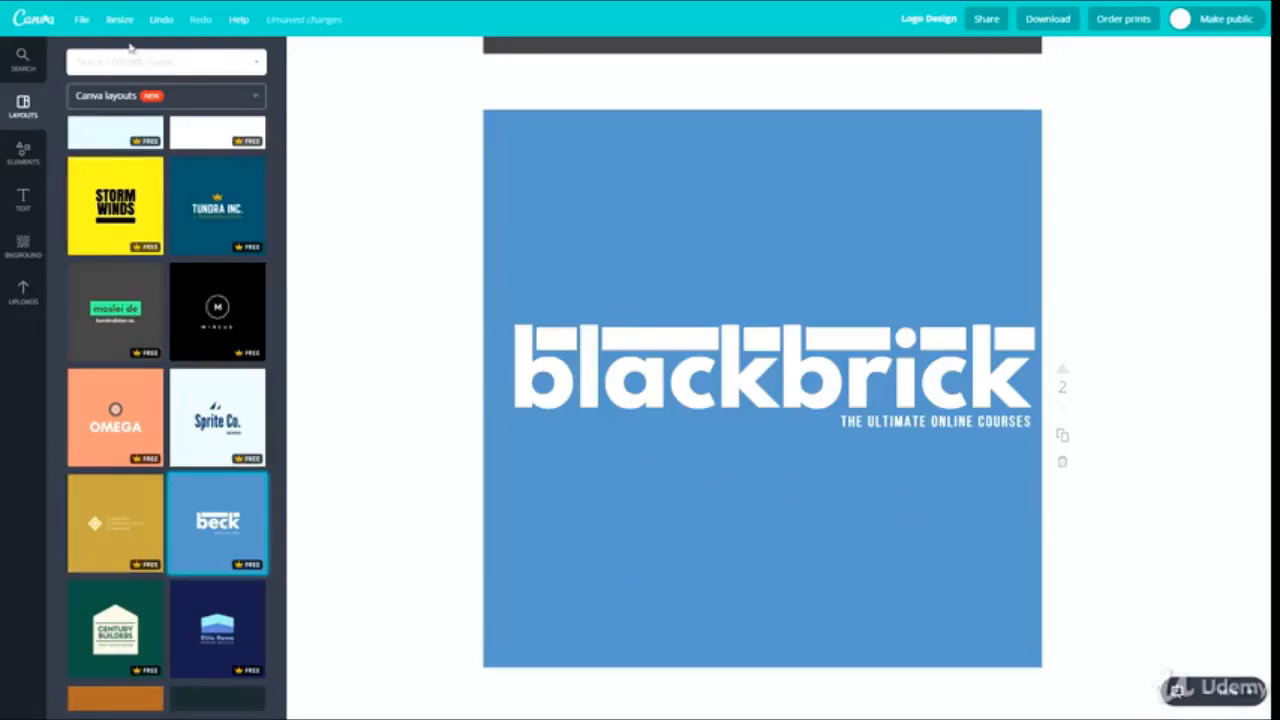
Remove the blue background from the second logo page.
left_click(80, 20)
left_click(100, 160)
left_click(581, 158)
key("Delete")
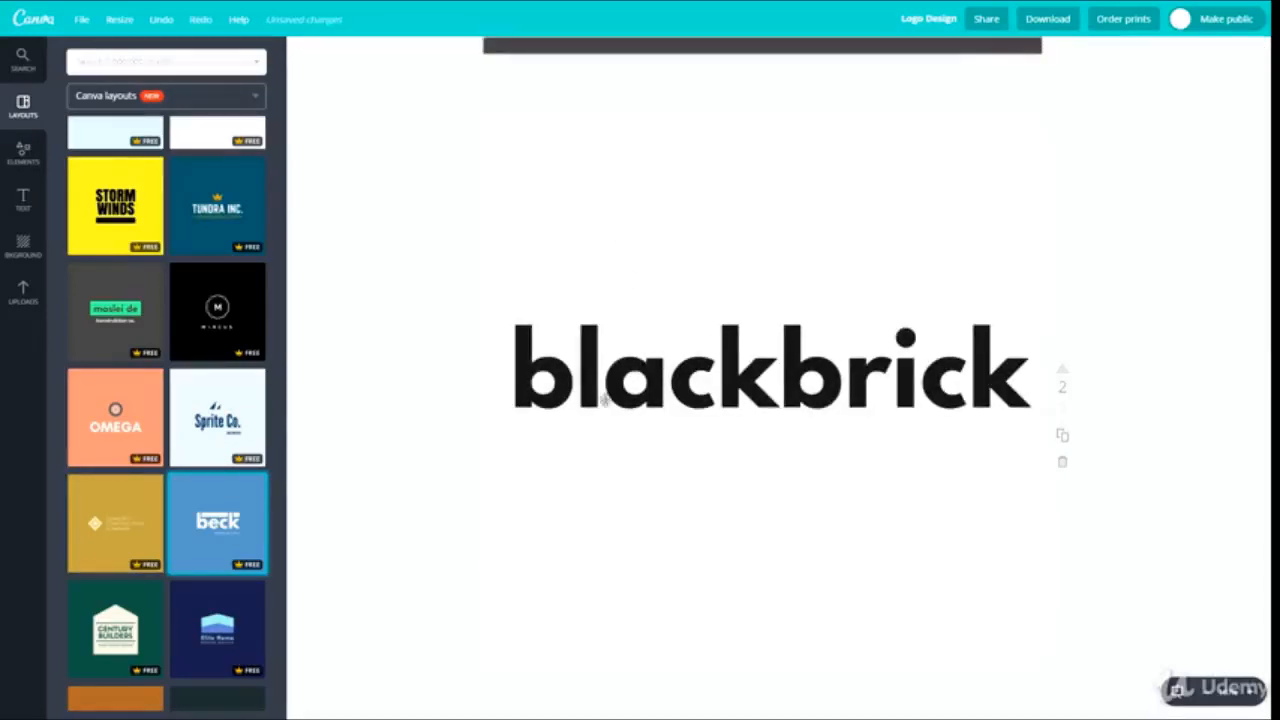
Change the text colour of the tagline and the "blackbrick" heading to the document palette's dark grey.
left_click(939, 429)
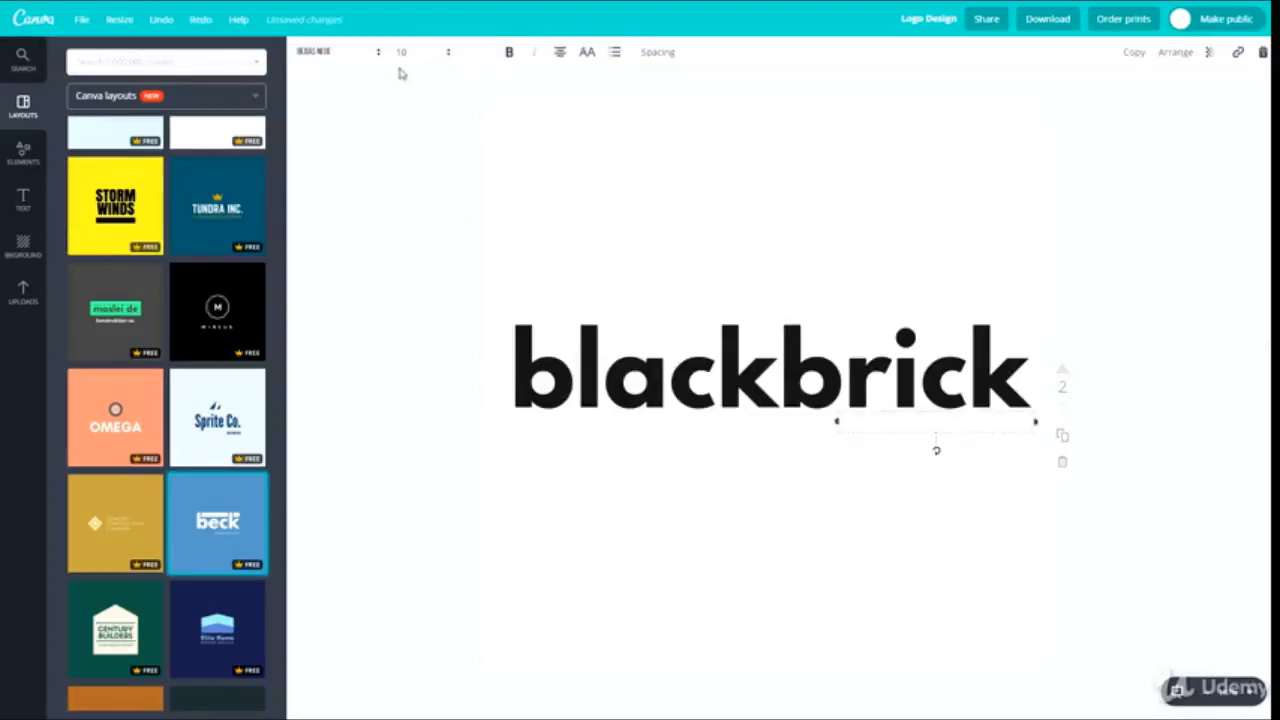
left_click(477, 51)
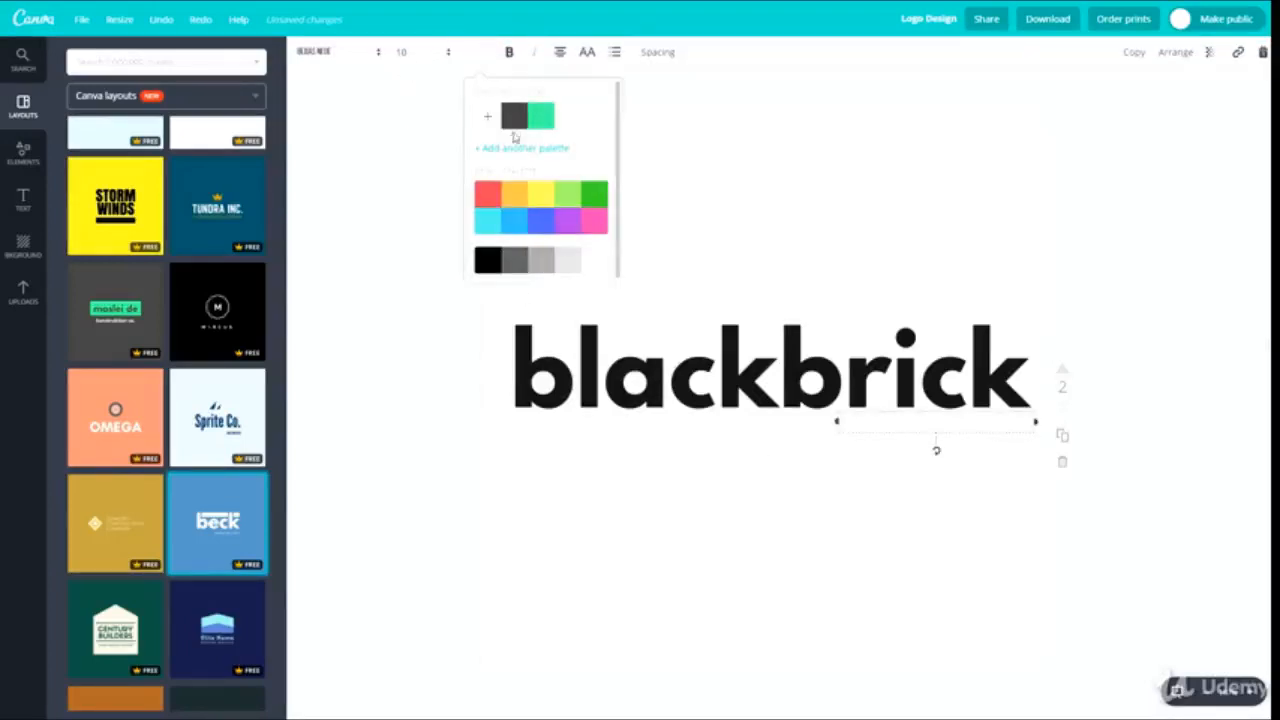
left_click(596, 380)
left_click(477, 51)
left_click(514, 116)
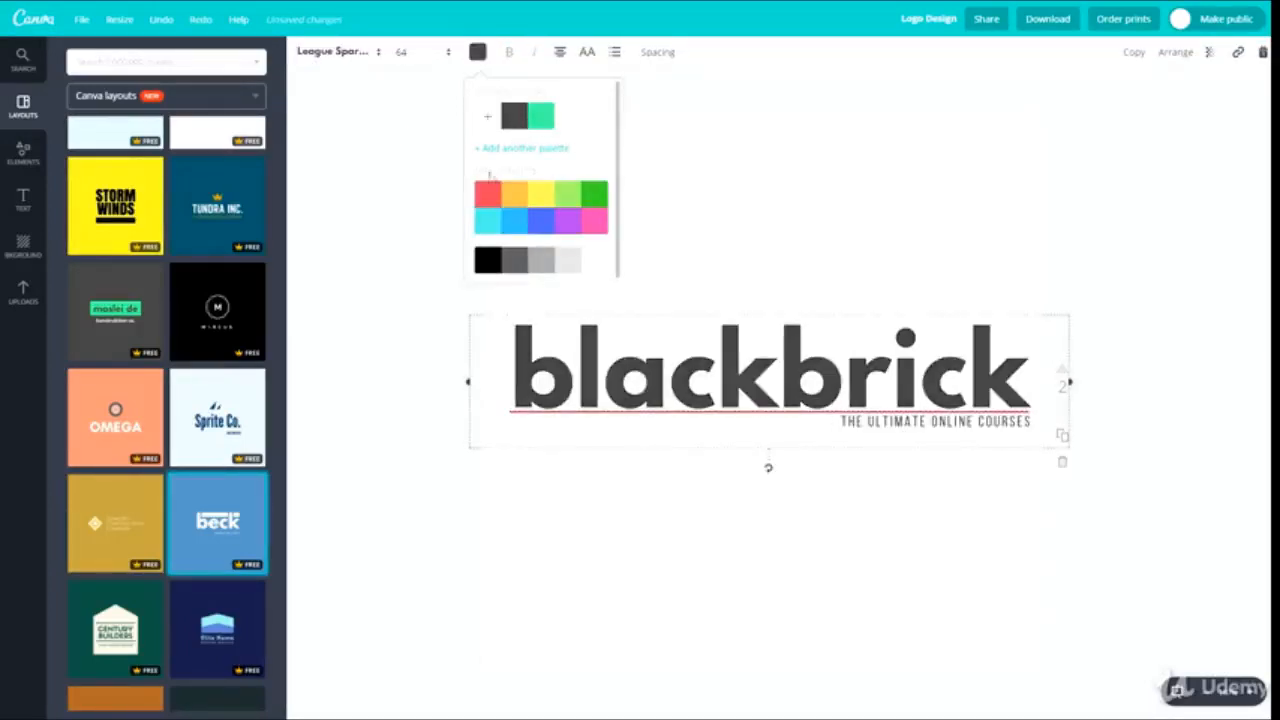
left_click(487, 373)
left_click(480, 457)
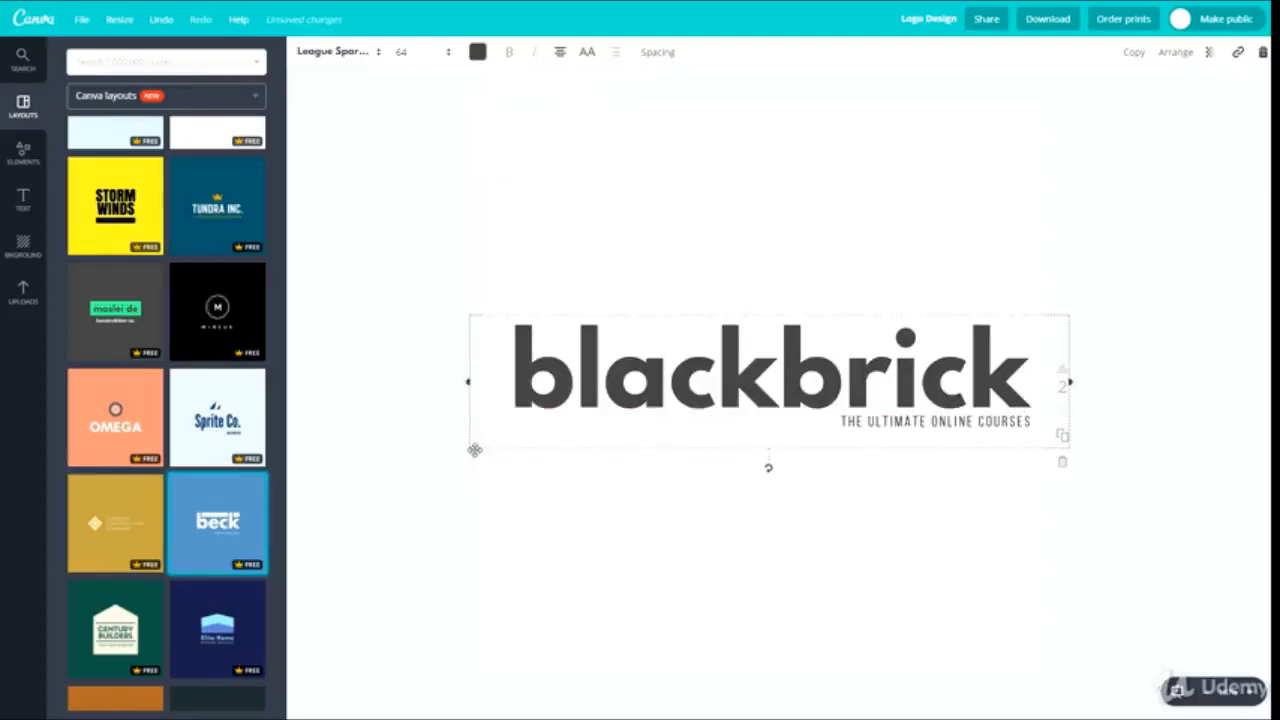
Recolour the bars above the first "b", the "ac" and "k" of "black", and the "br" of "brick" in the palette's green.
left_click(481, 452)
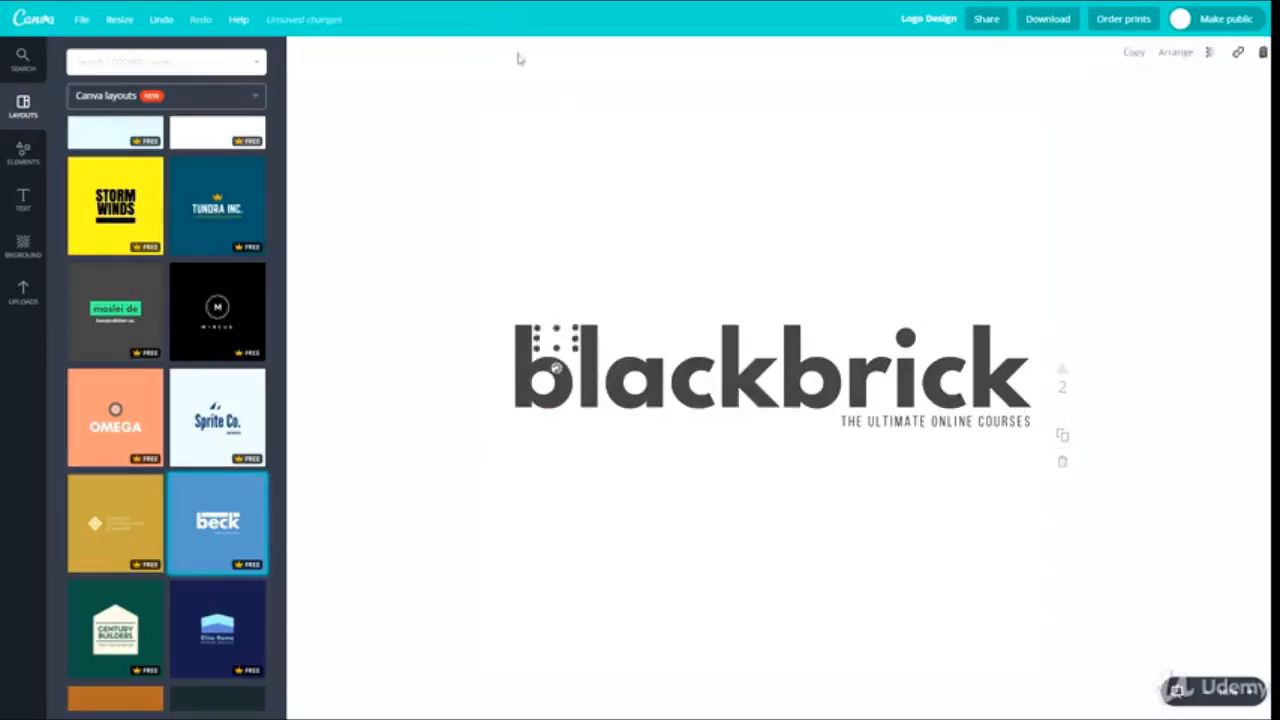
left_click(320, 58)
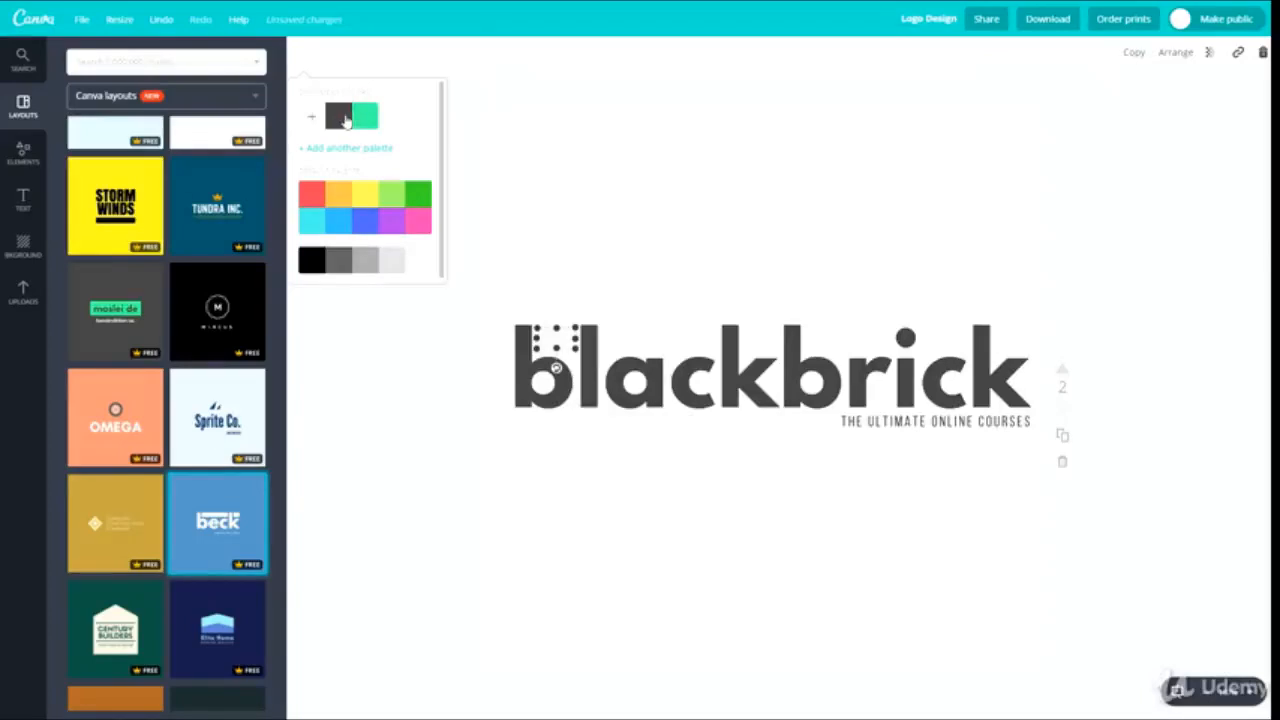
left_click(366, 118)
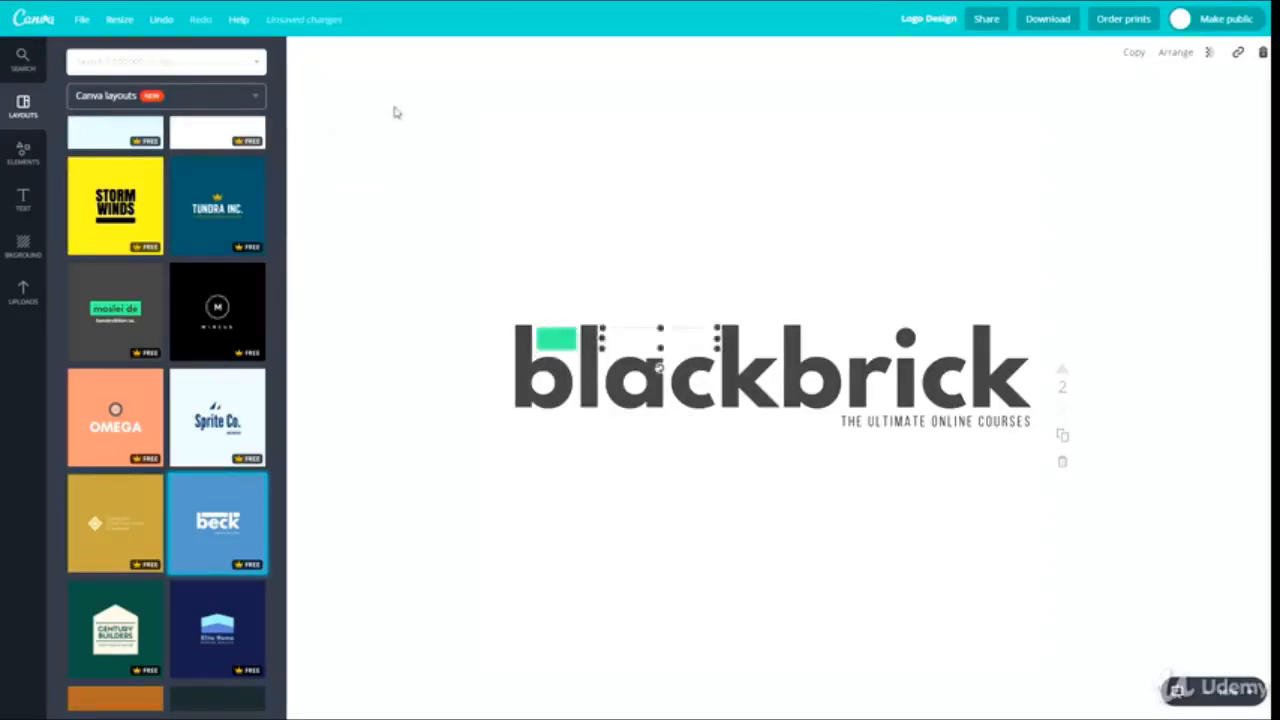
left_click(304, 57)
left_click(366, 120)
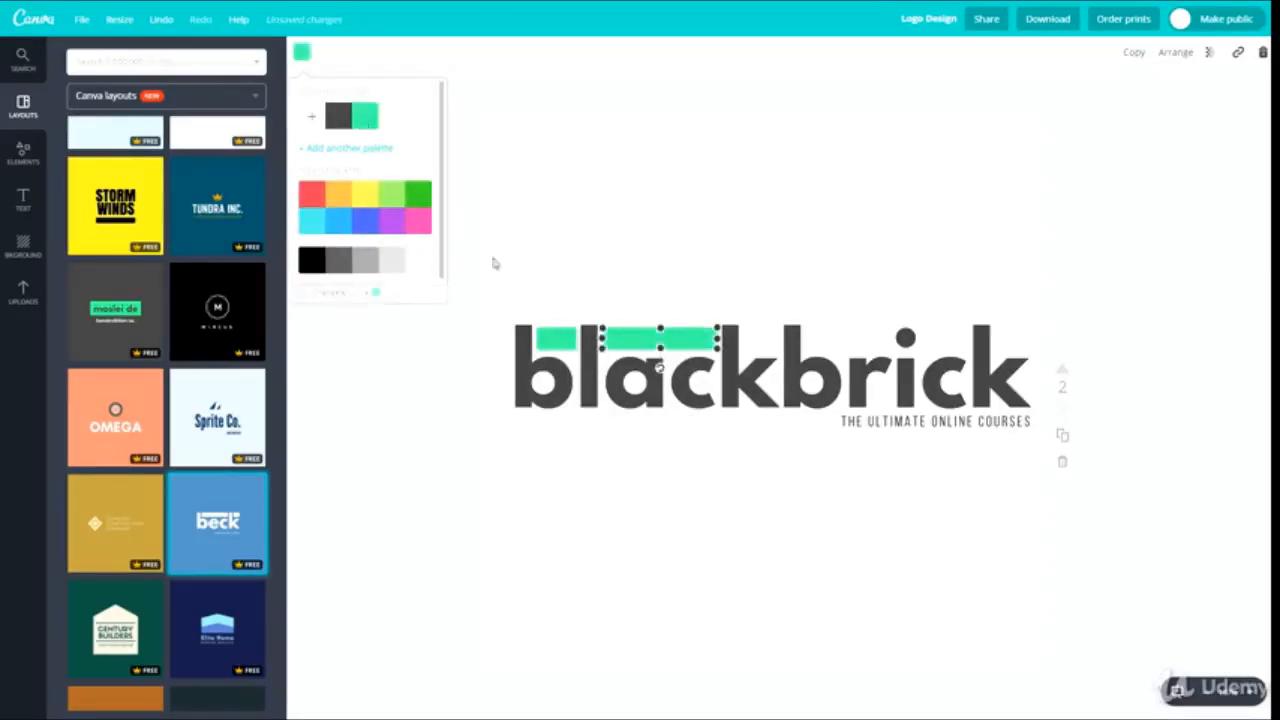
left_click(751, 341)
left_click(366, 118)
left_click(862, 340)
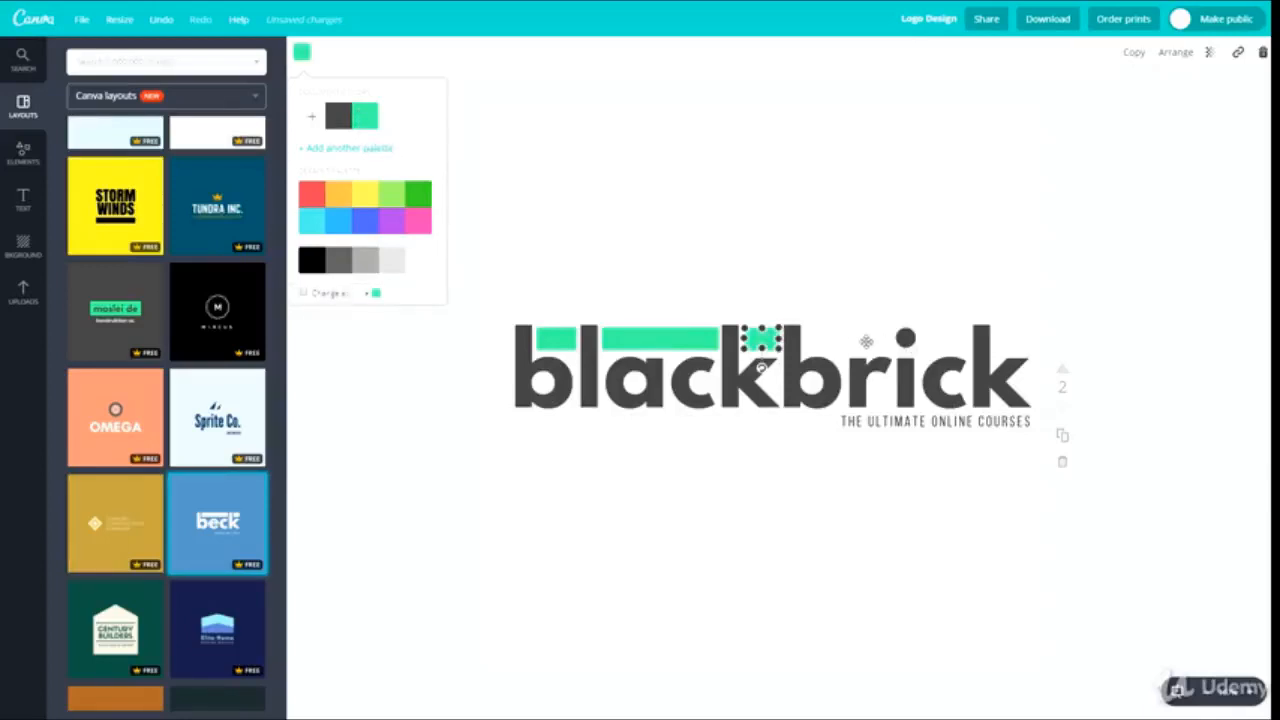
left_click(304, 57)
left_click(366, 118)
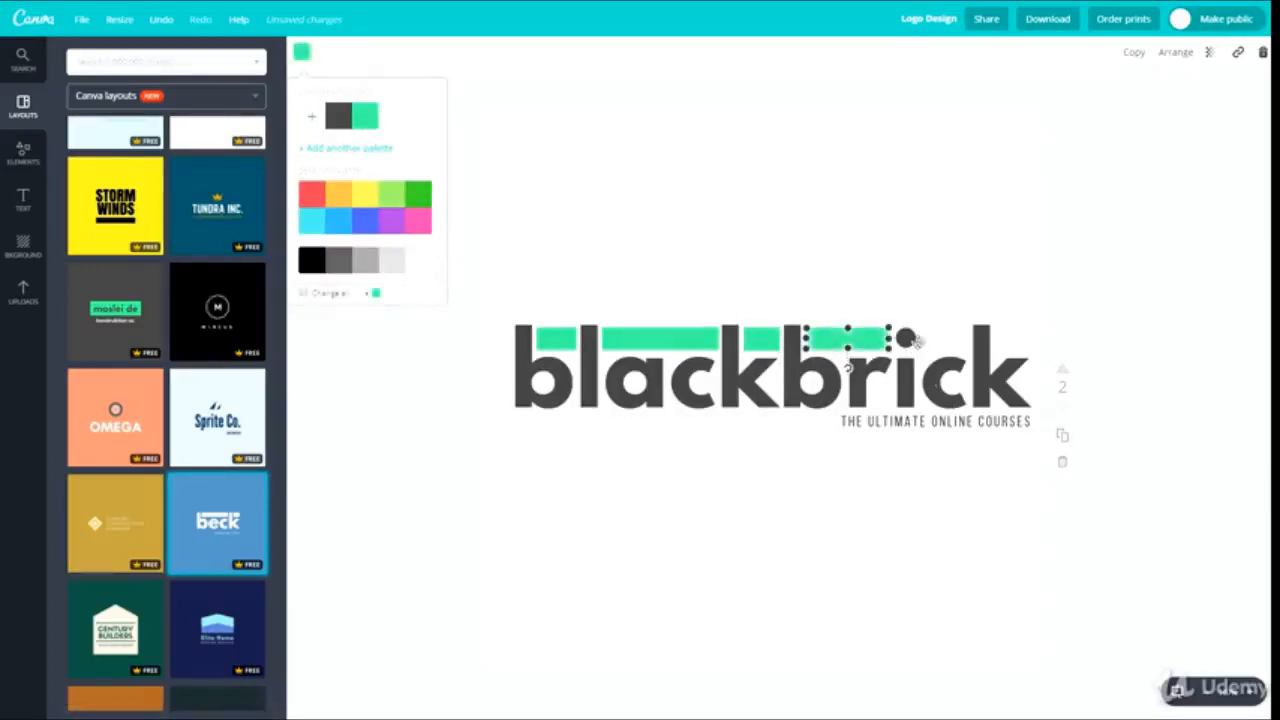
Recolour the two remaining bars above the "c" and the final "k" of "brick" in the palette's green.
left_click(934, 338)
left_click(304, 55)
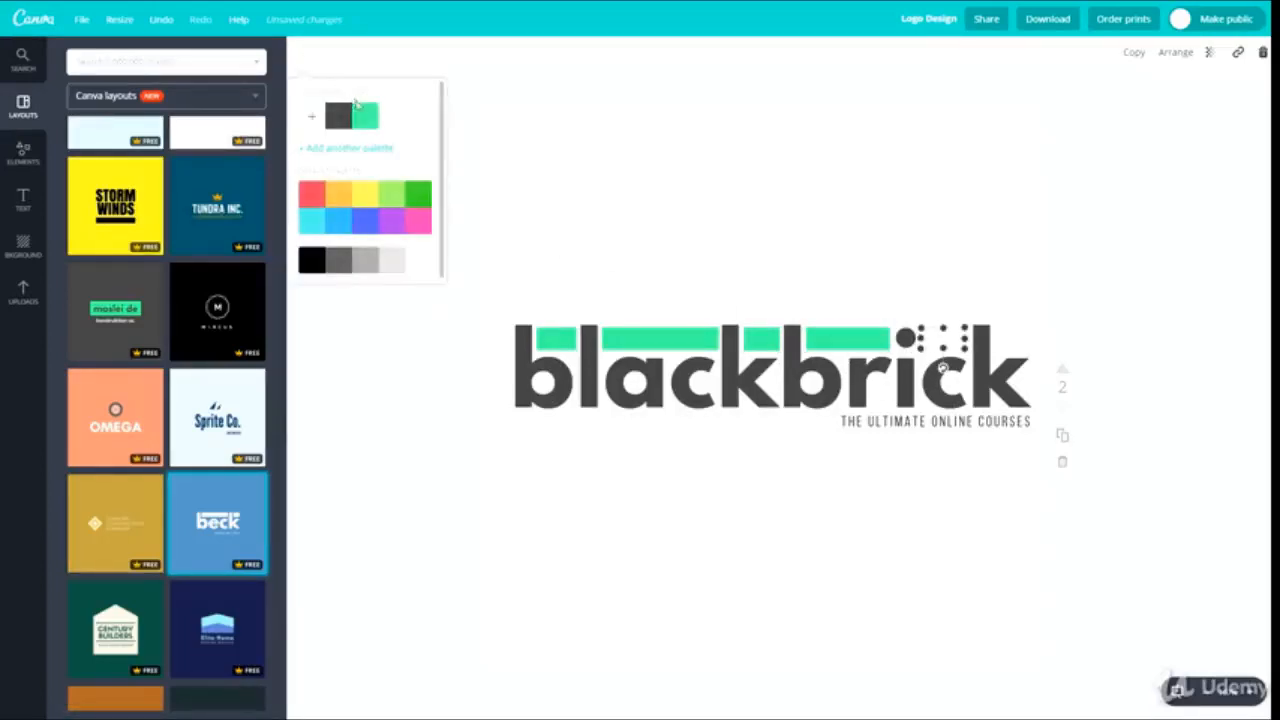
left_click(366, 117)
left_click(1014, 340)
left_click(302, 52)
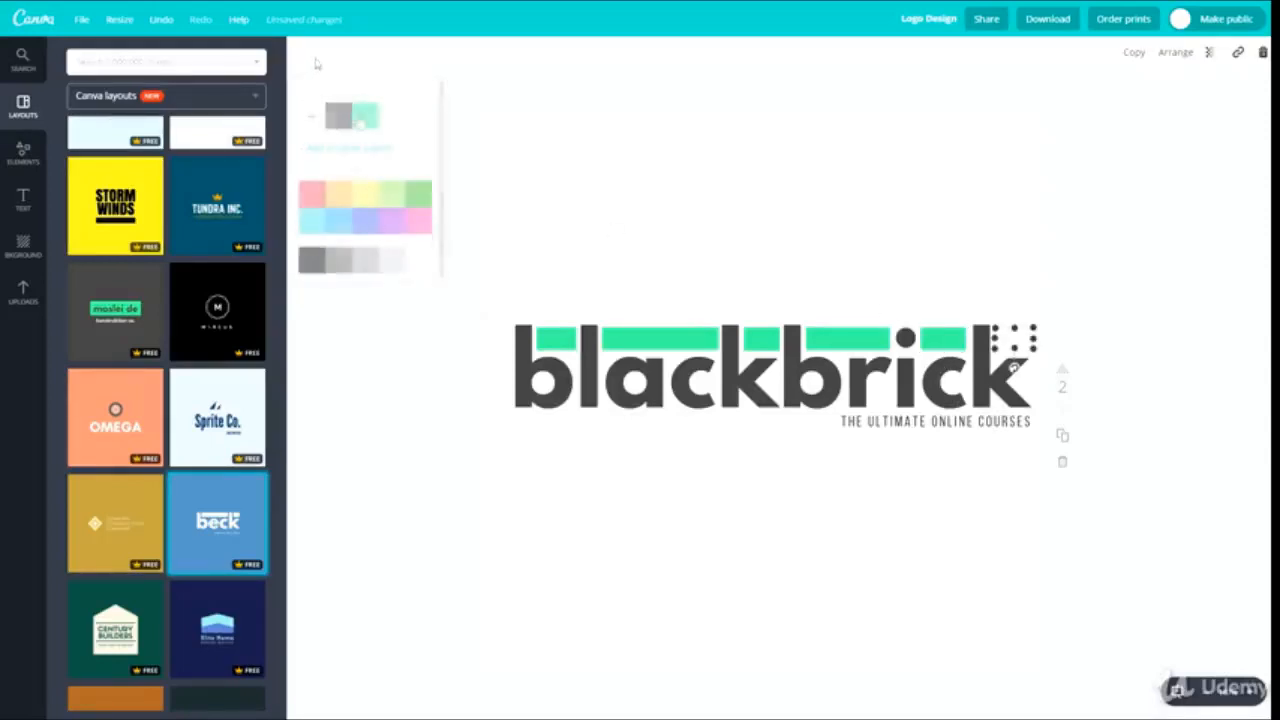
left_click(420, 423)
left_click(454, 431)
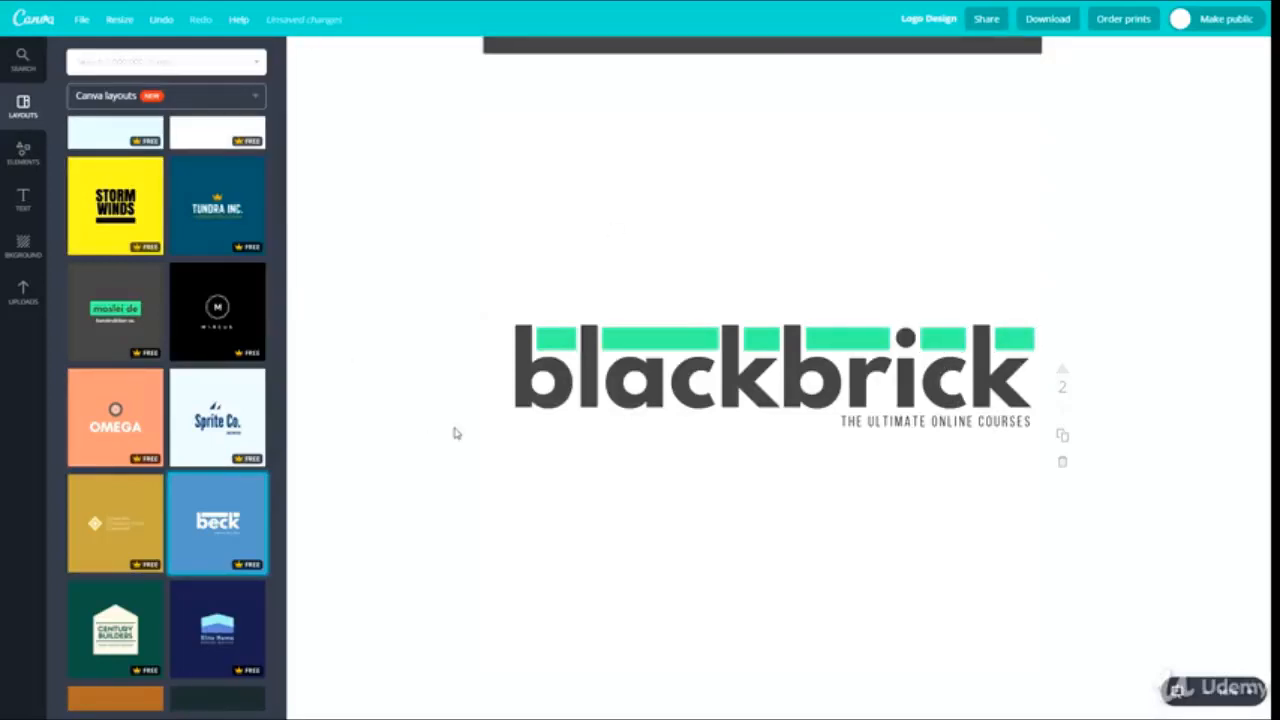
Download only page 2 of the design as a PNG with a transparent background.
left_click(1047, 18)
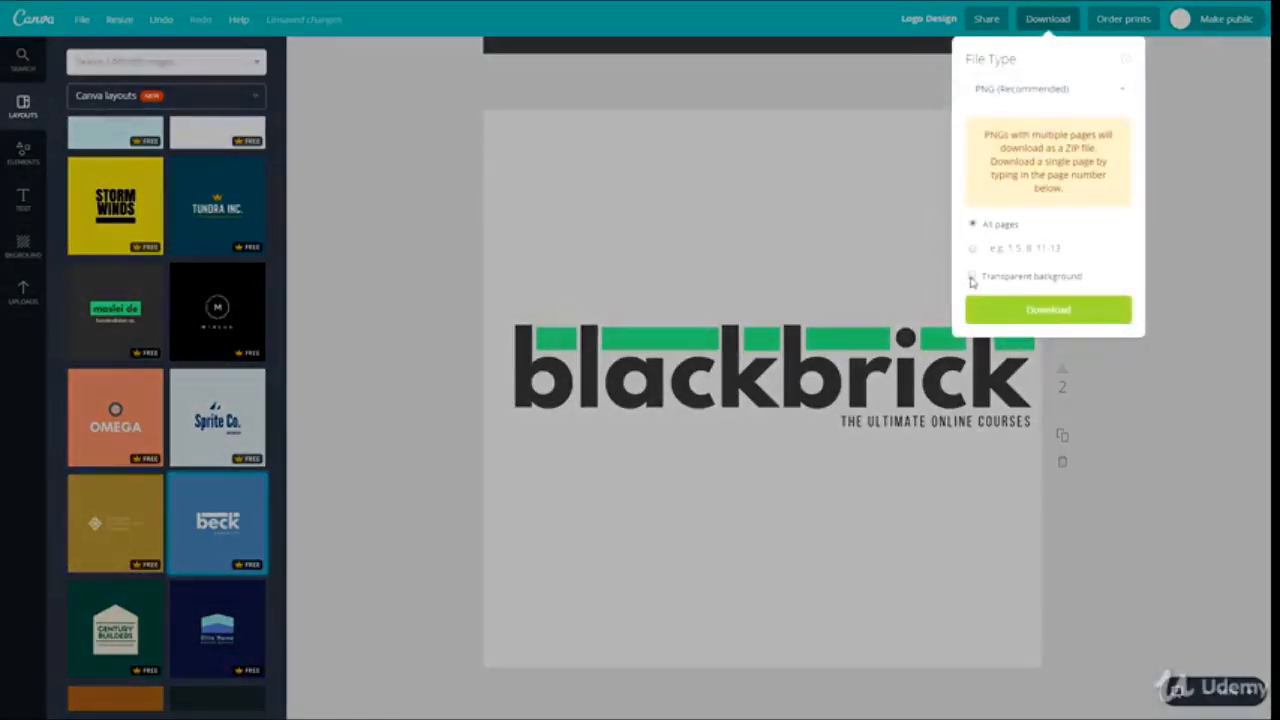
left_click(1019, 251)
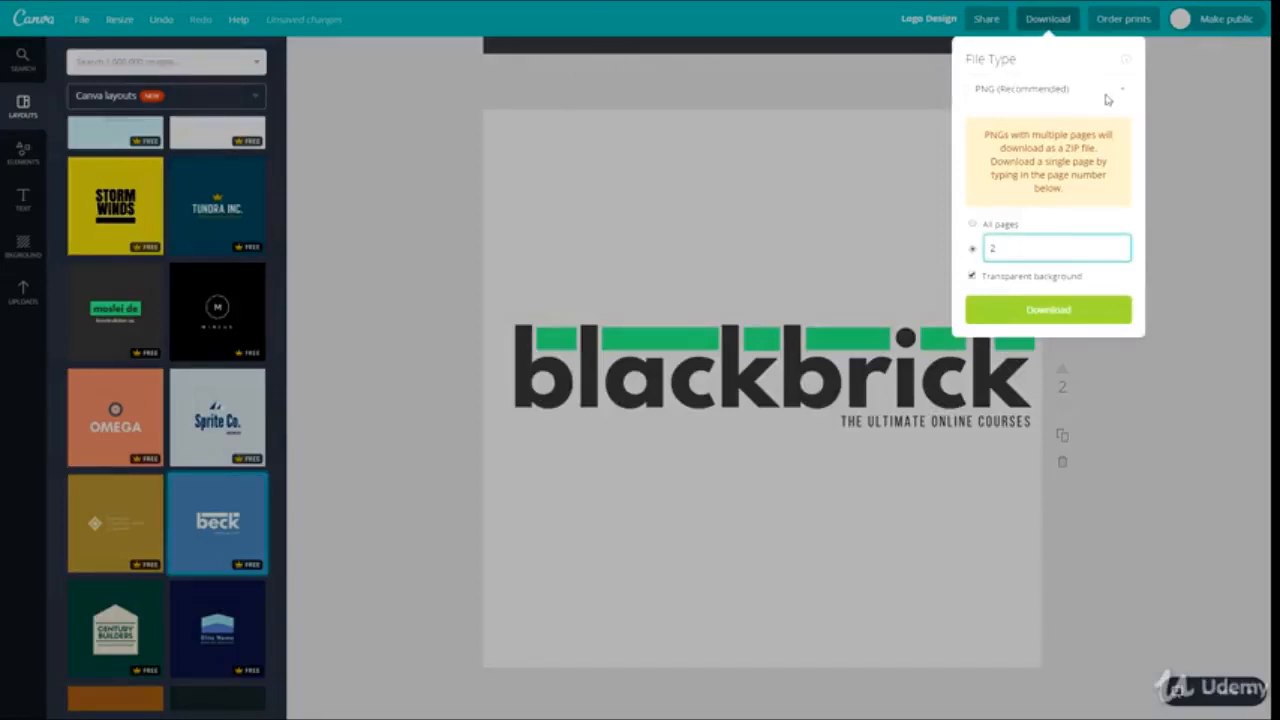
left_click(1050, 90)
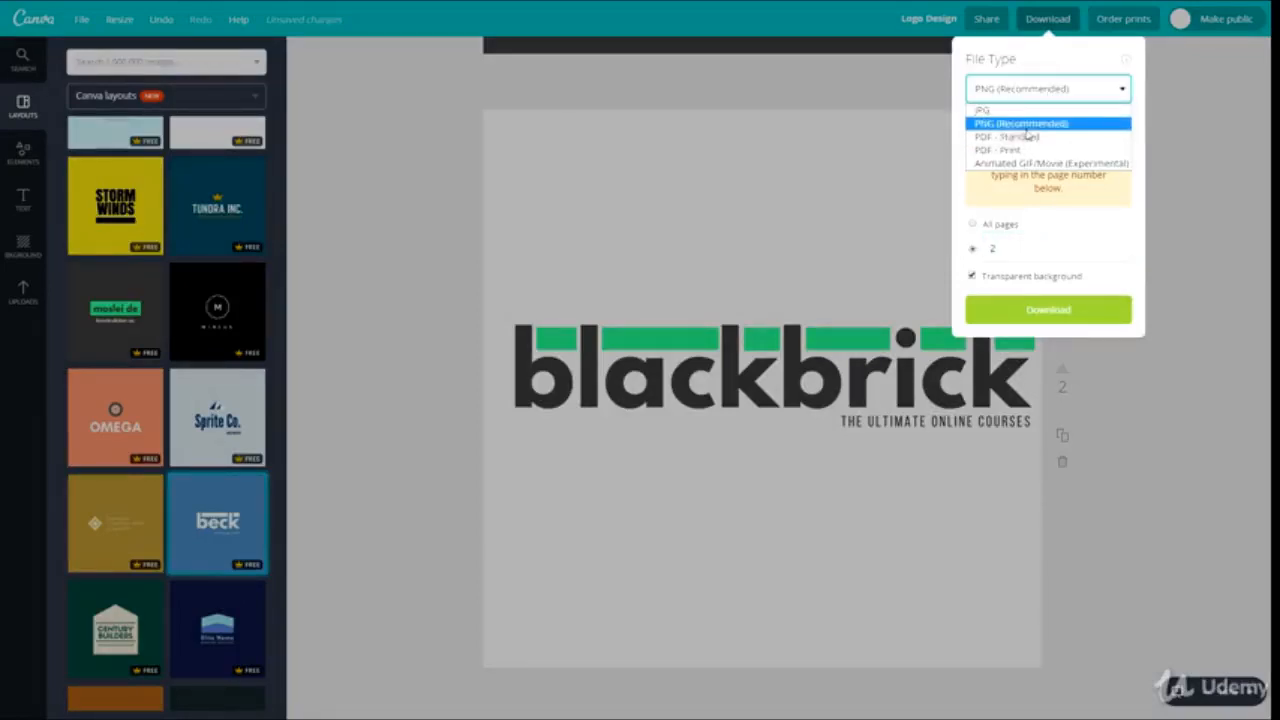
left_click(1020, 119)
left_click(1025, 310)
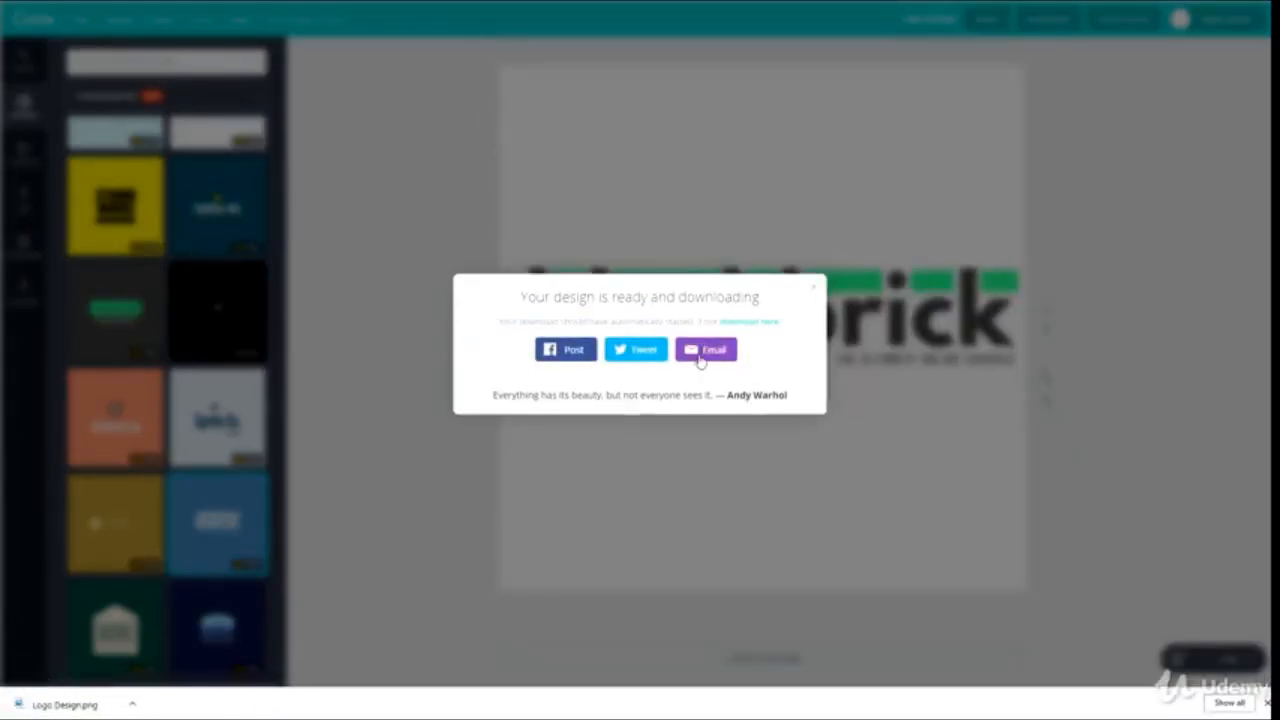
Open the downloaded Logo Design.png in Photos to inspect the logo's transparent background, and close it.
left_click(64, 709)
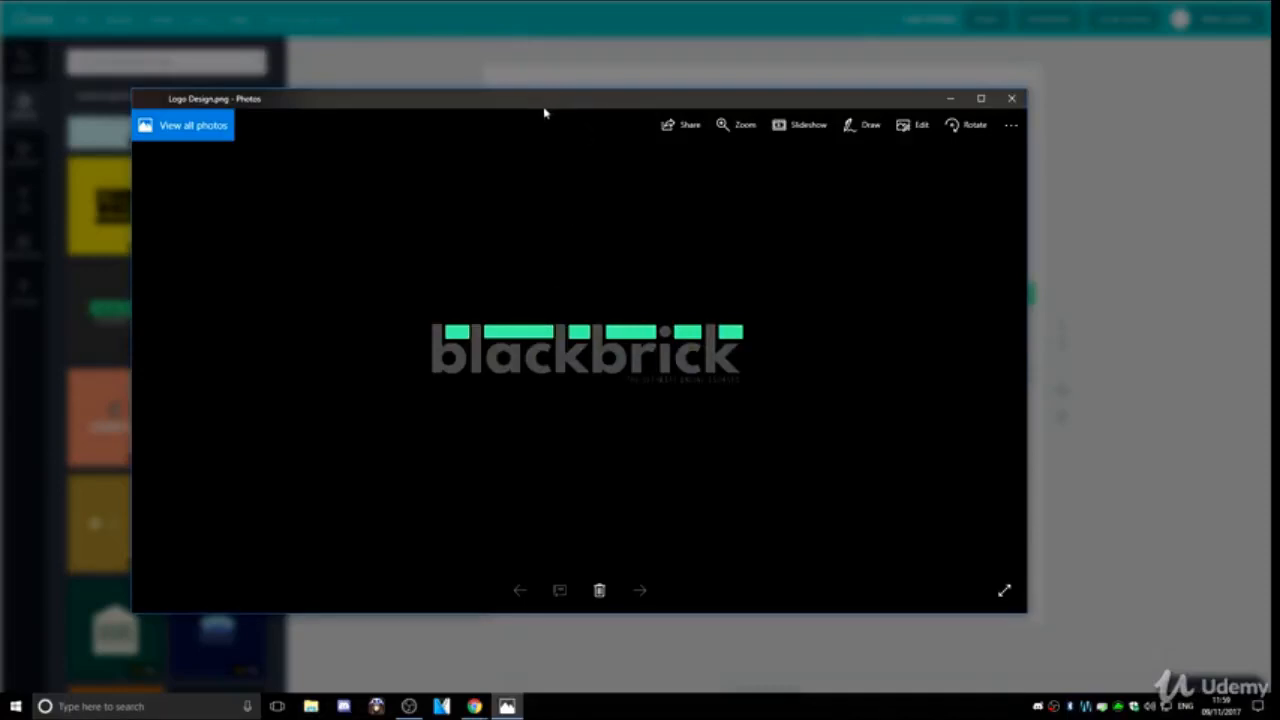
mouse_move(545, 113)
left_mouse_down()
mouse_move(880, 134)
mouse_move(523, 86)
mouse_move(527, 99)
left_mouse_up()
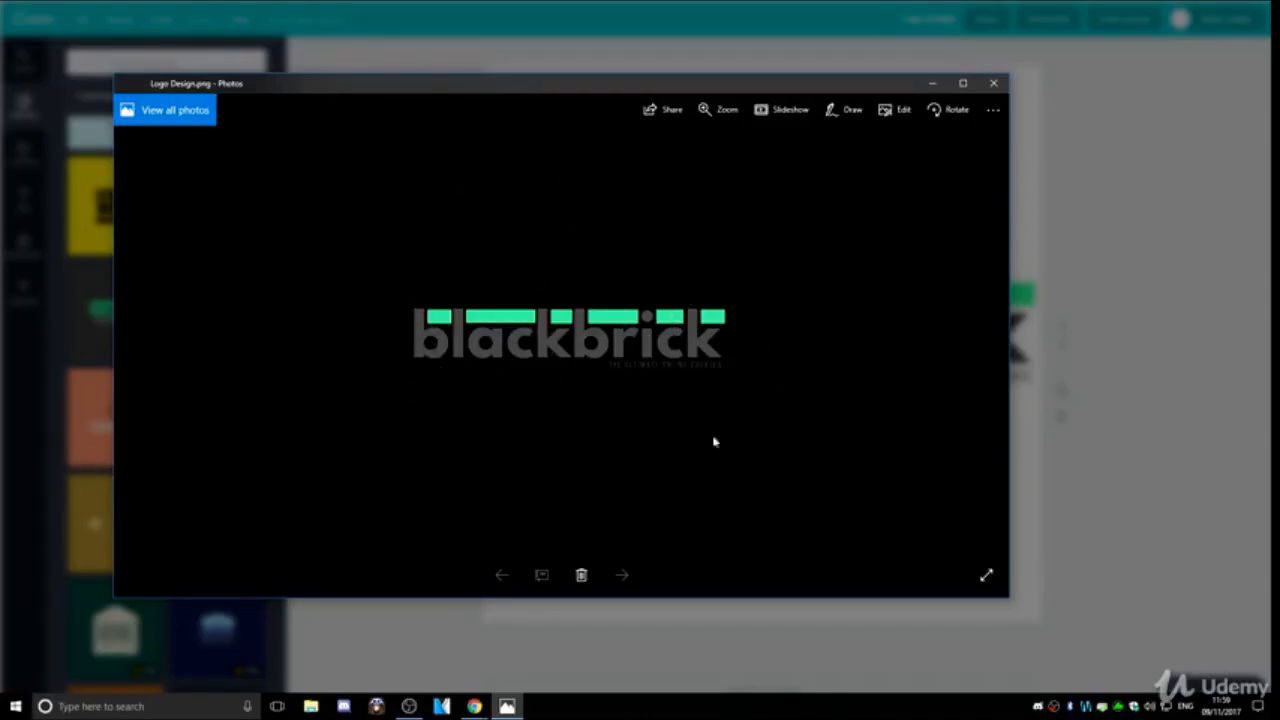
left_click(995, 84)
Download the second logo page alone as a JPG and check the resulting file in Photos.
left_click(1047, 19)
left_click(1016, 90)
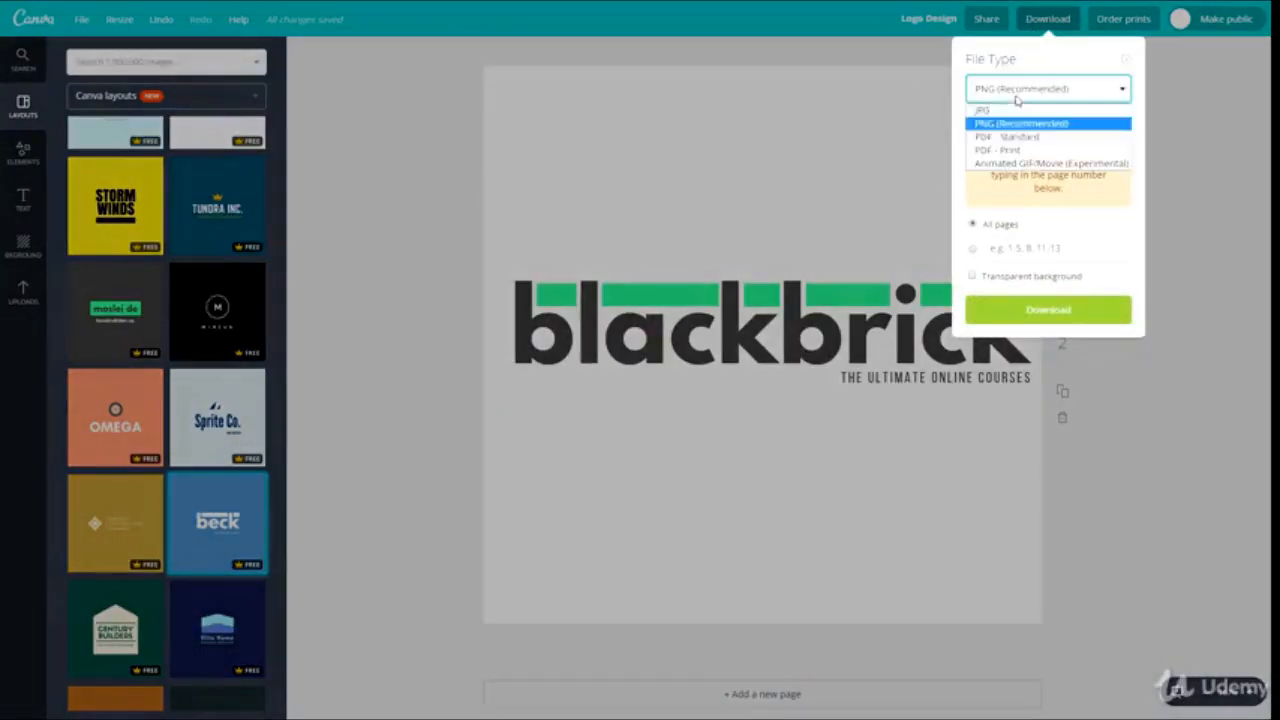
left_click(1000, 110)
left_click(1022, 246)
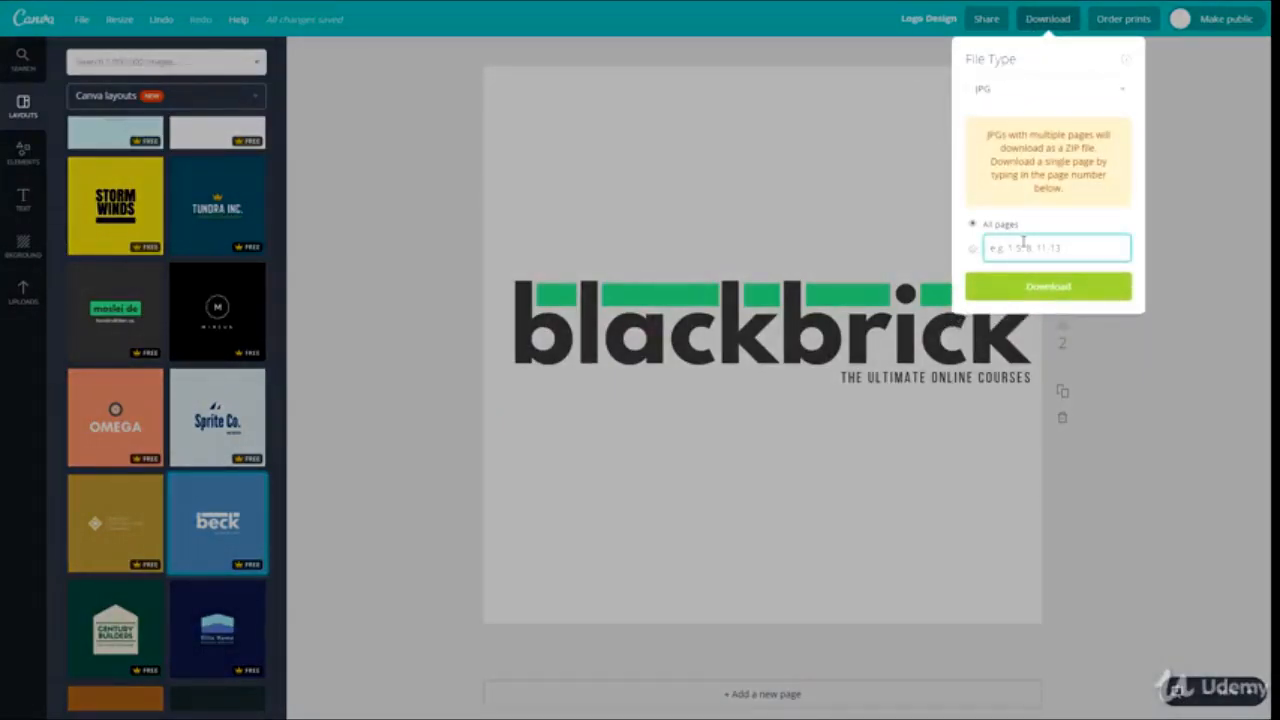
type("1")
left_click(1036, 287)
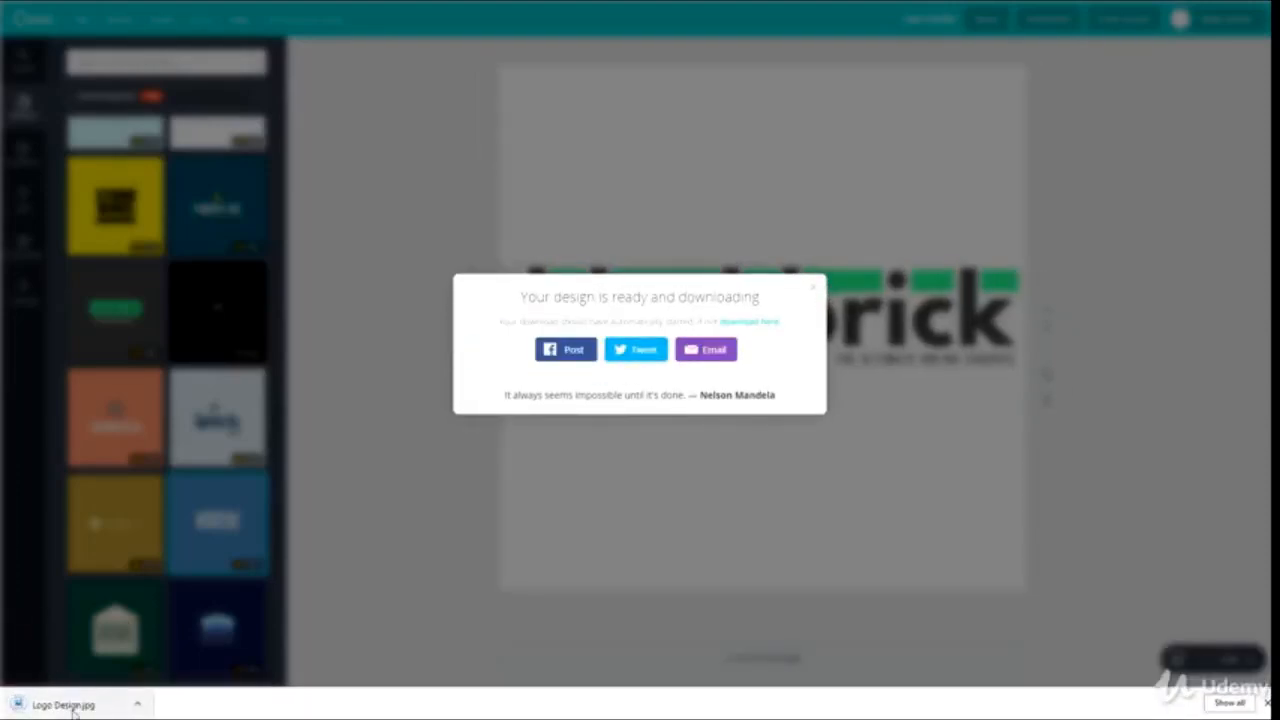
left_click(73, 711)
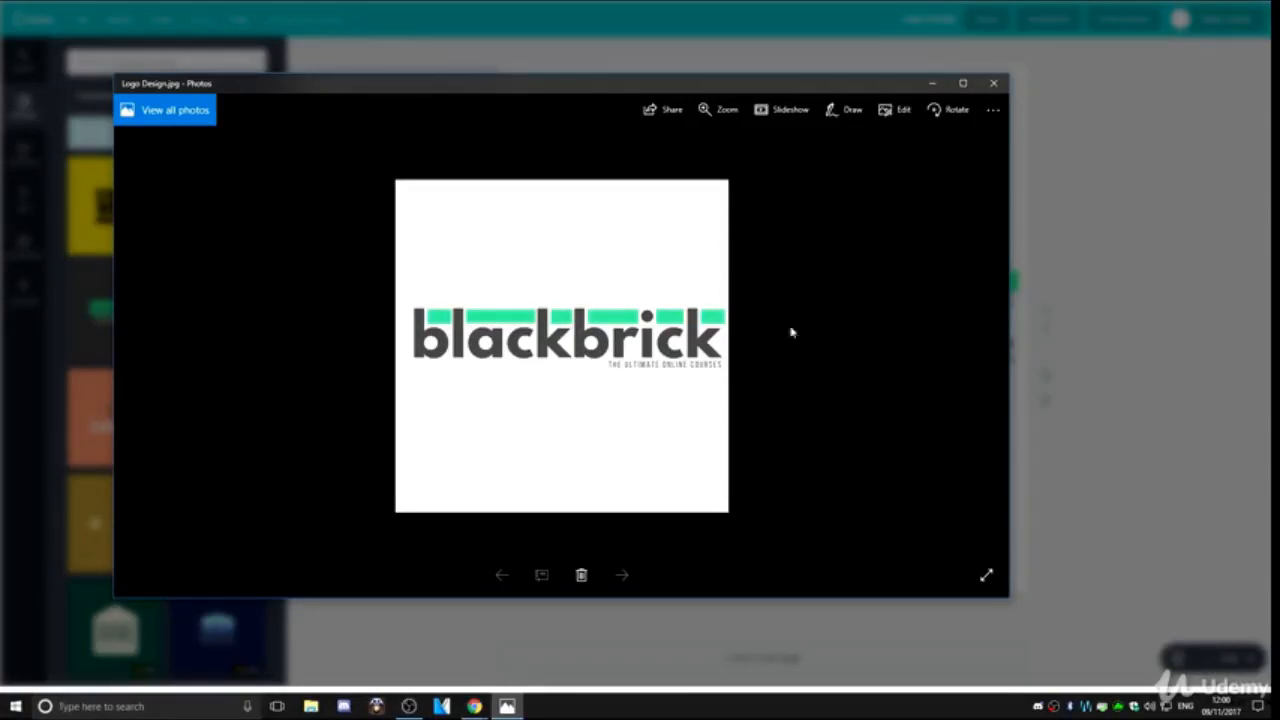
left_click(990, 84)
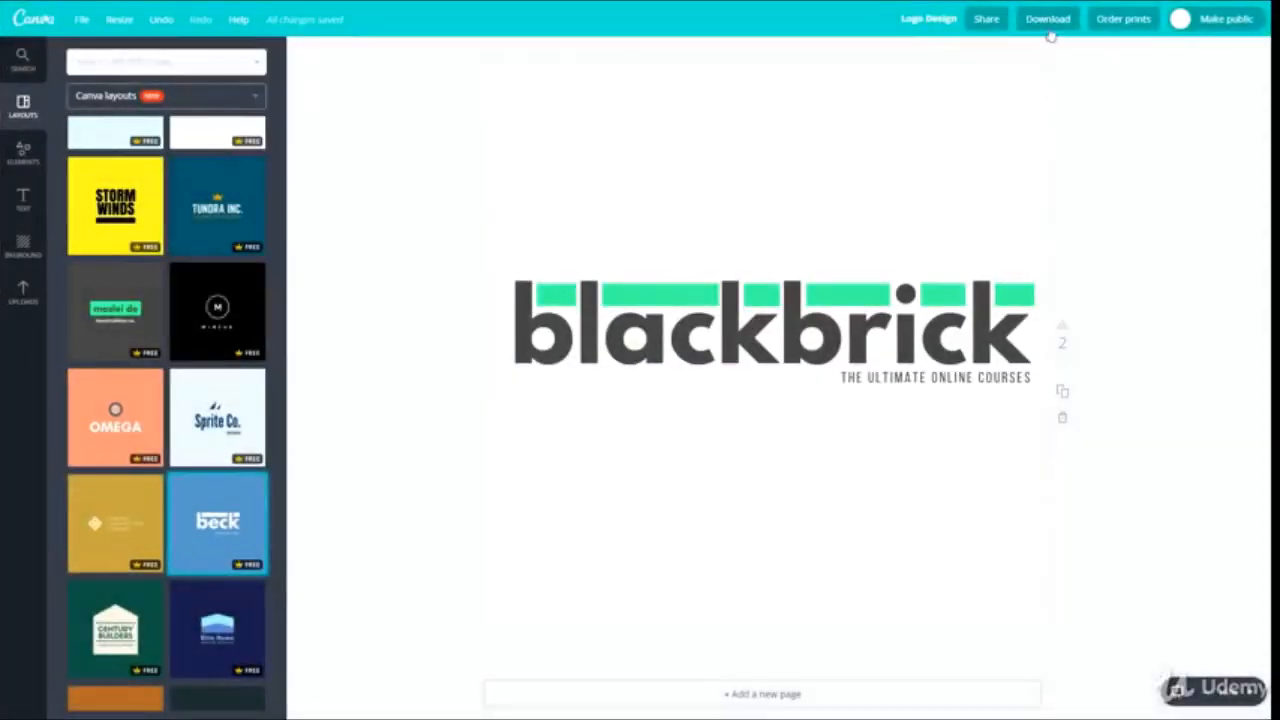
Download page 2 as a PNG without the transparent background and check the resulting file in Photos.
left_click(1047, 18)
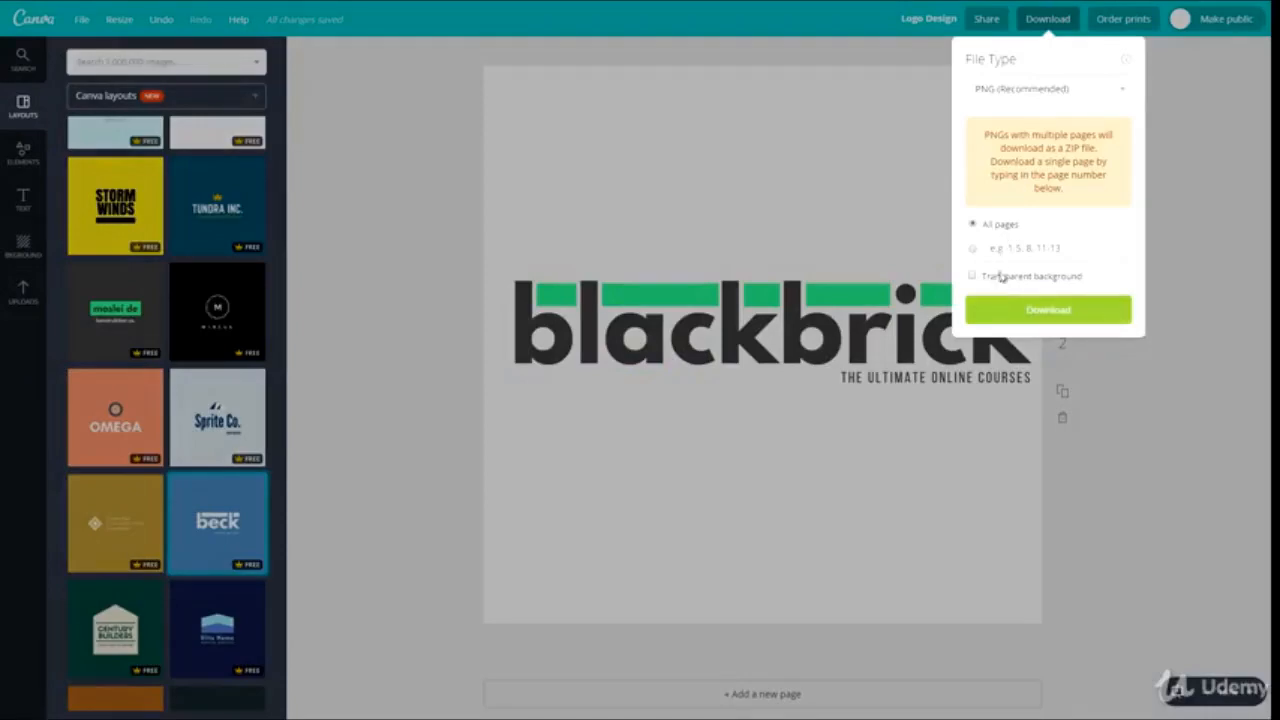
left_click(1010, 244)
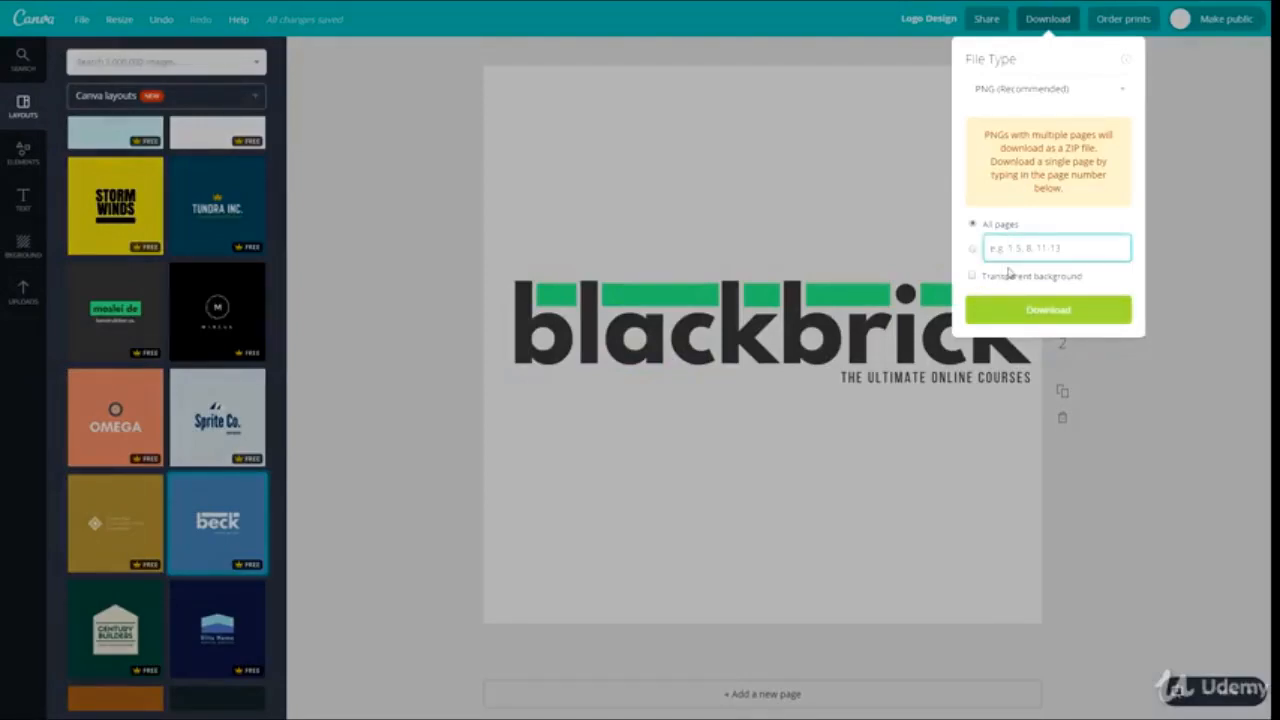
type("2")
left_click(1048, 309)
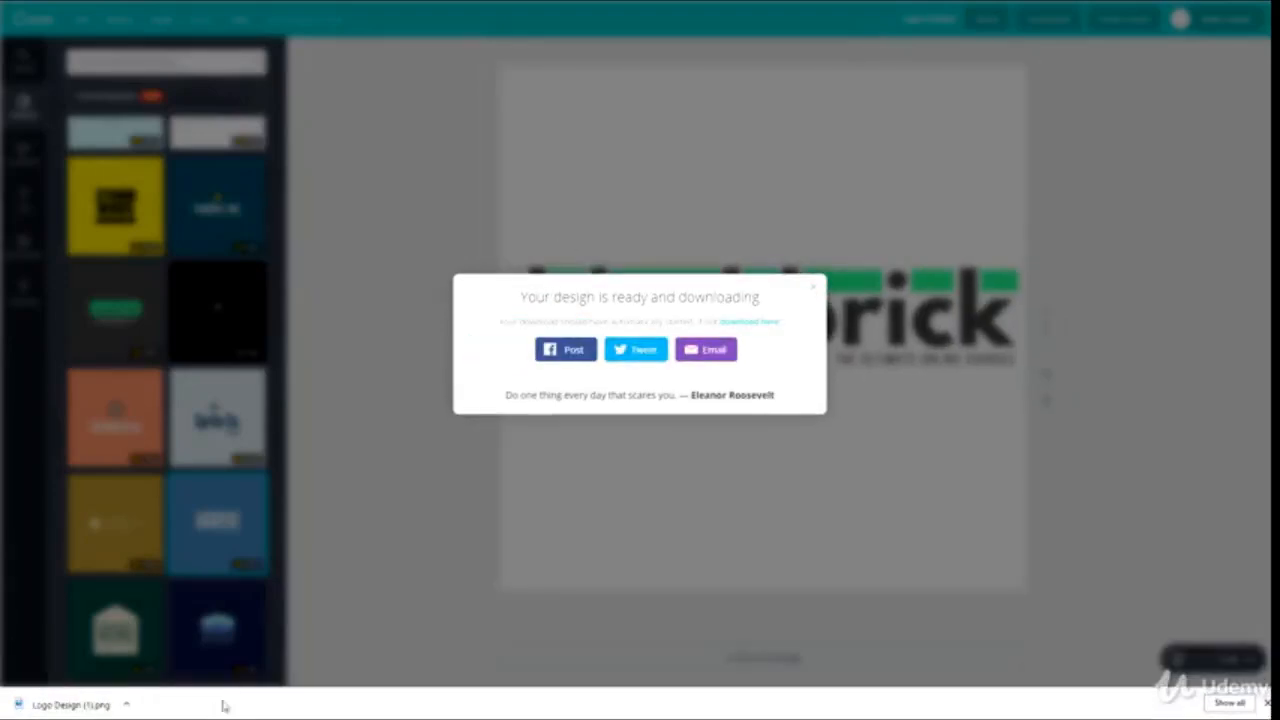
left_click(29, 703)
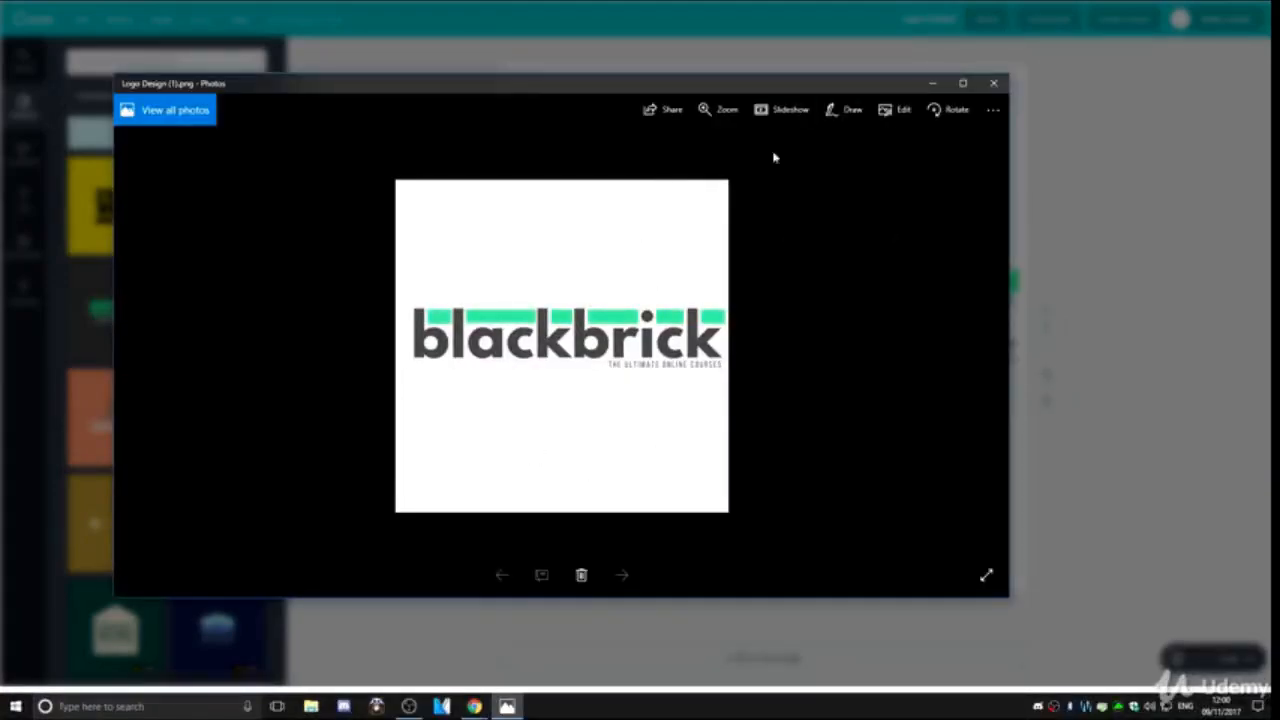
left_click(994, 83)
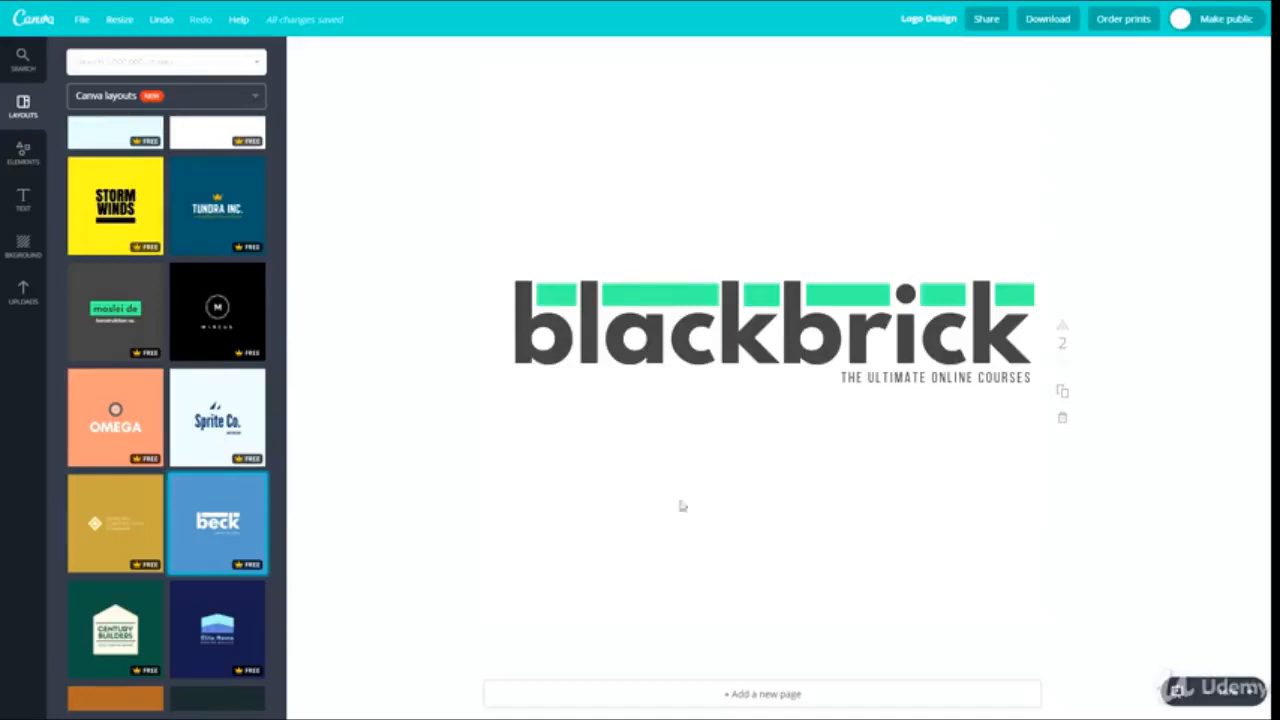
Review both logo pages and browse the ready-made Canva layouts for other logo styles.
scroll(600, 563, "up", 5)
scroll(503, 540, "down", 5)
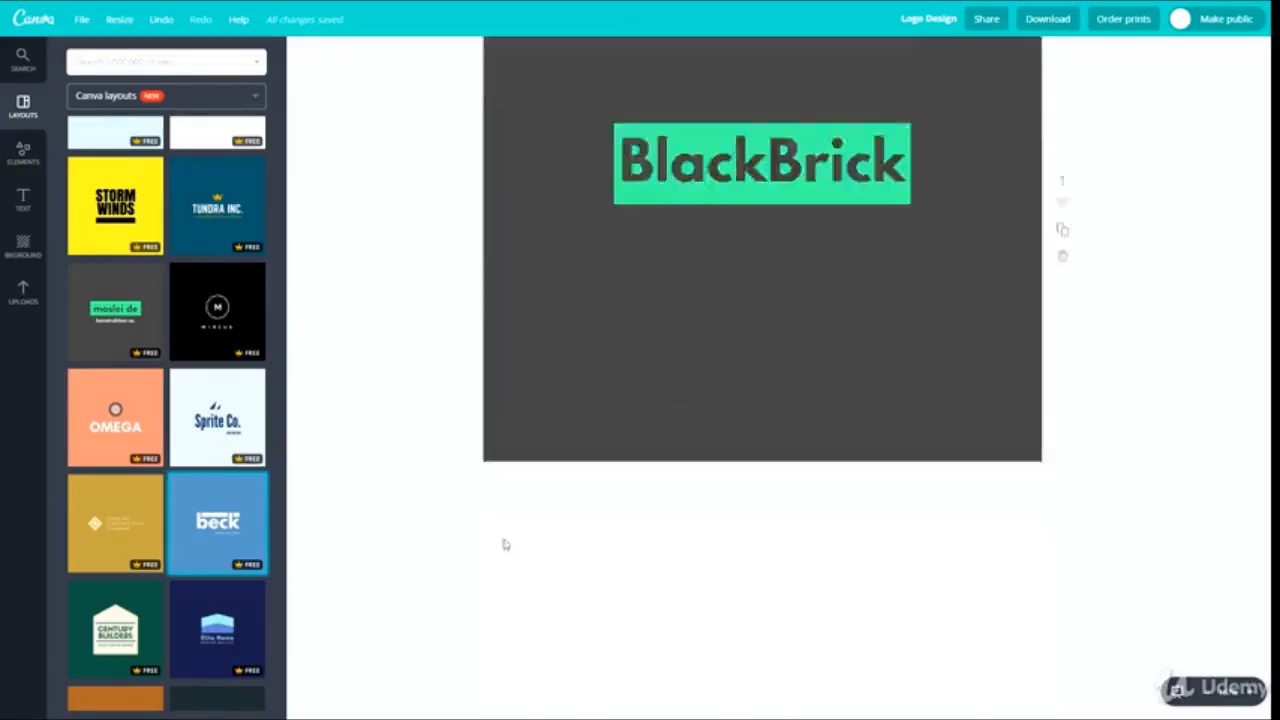
scroll(503, 560, "up", 2)
scroll(503, 585, "down", 4)
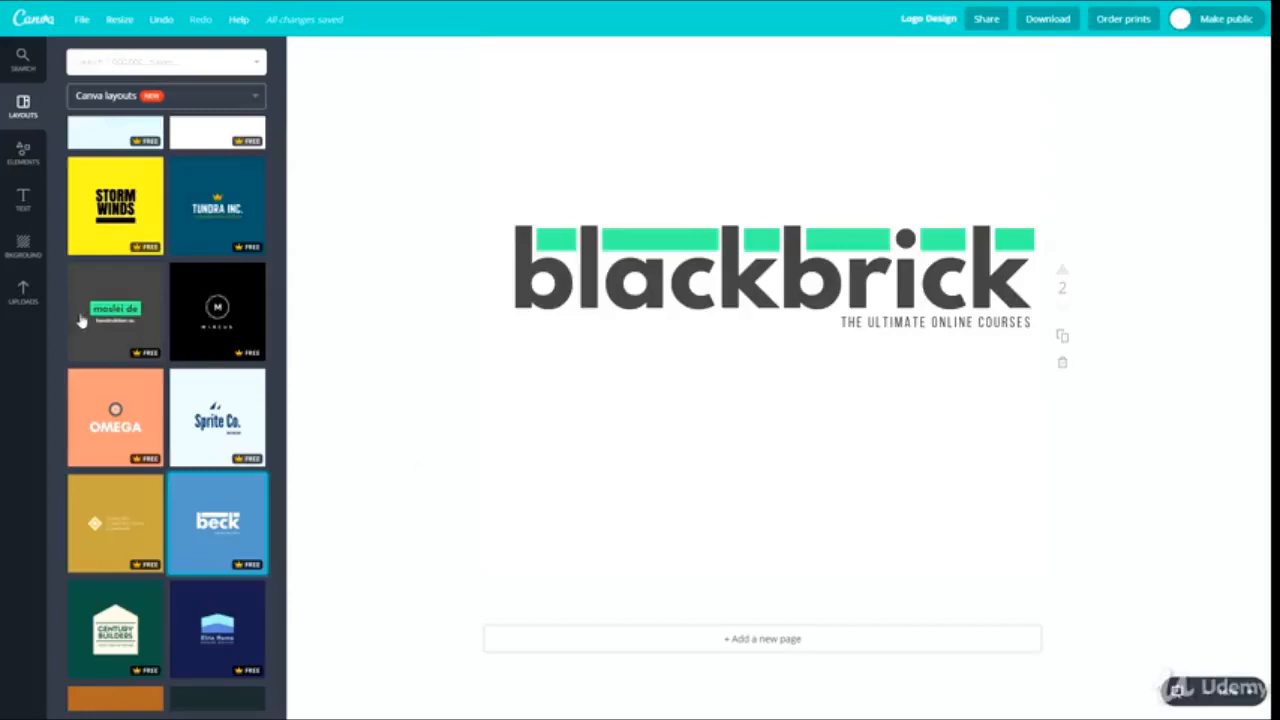
scroll(118, 400, "down", 5)
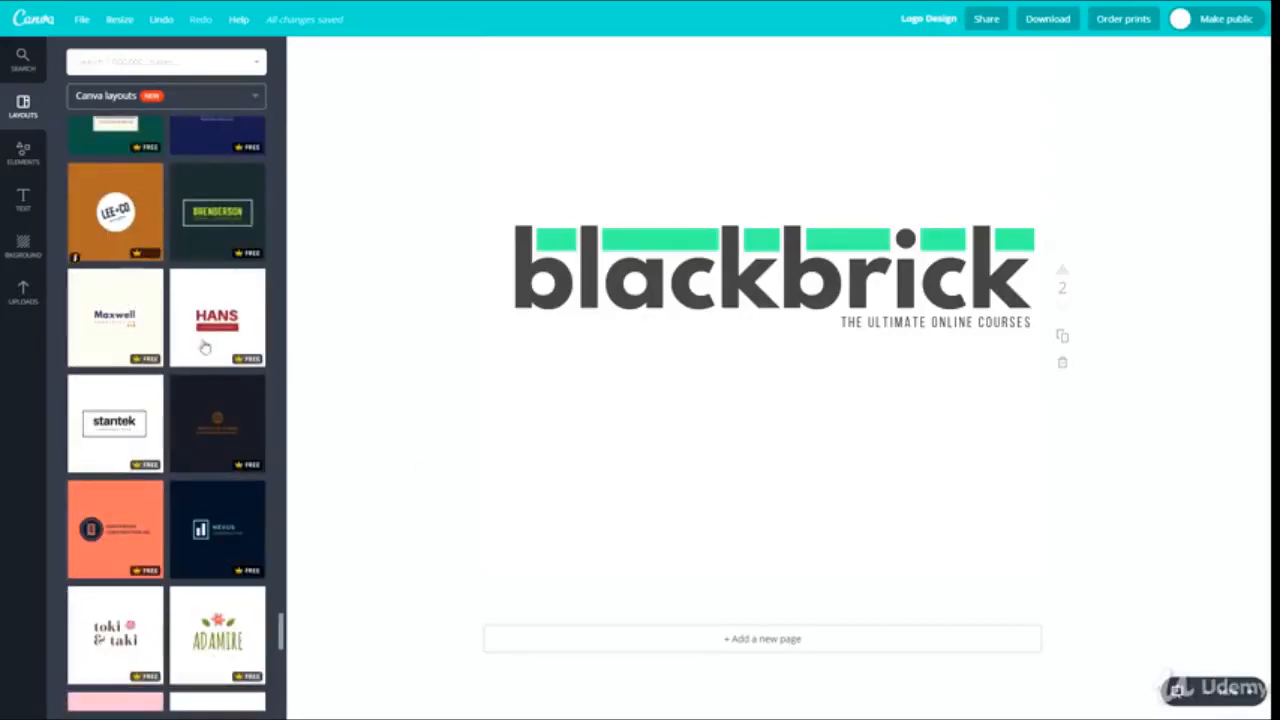
scroll(129, 302, "down", 3)
scroll(193, 632, "down", 2)
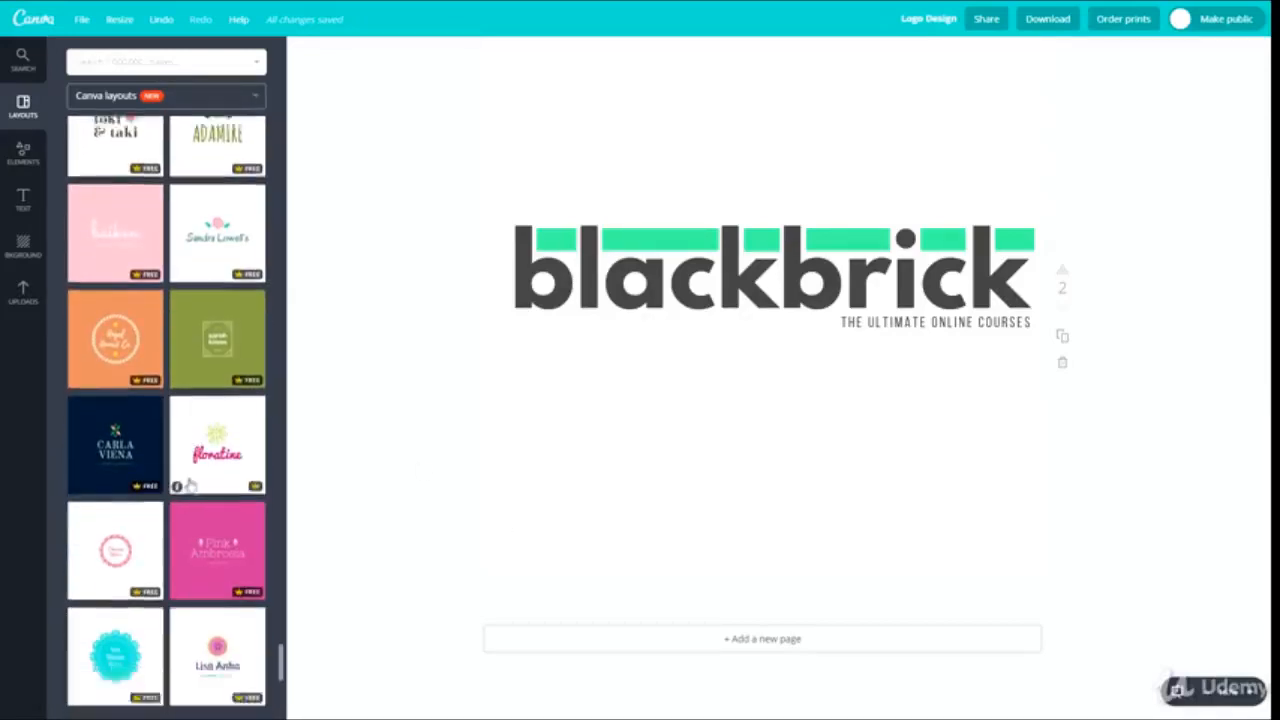
scroll(183, 495, "down", 3)
scroll(181, 508, "down", 3)
scroll(181, 507, "up", 10)
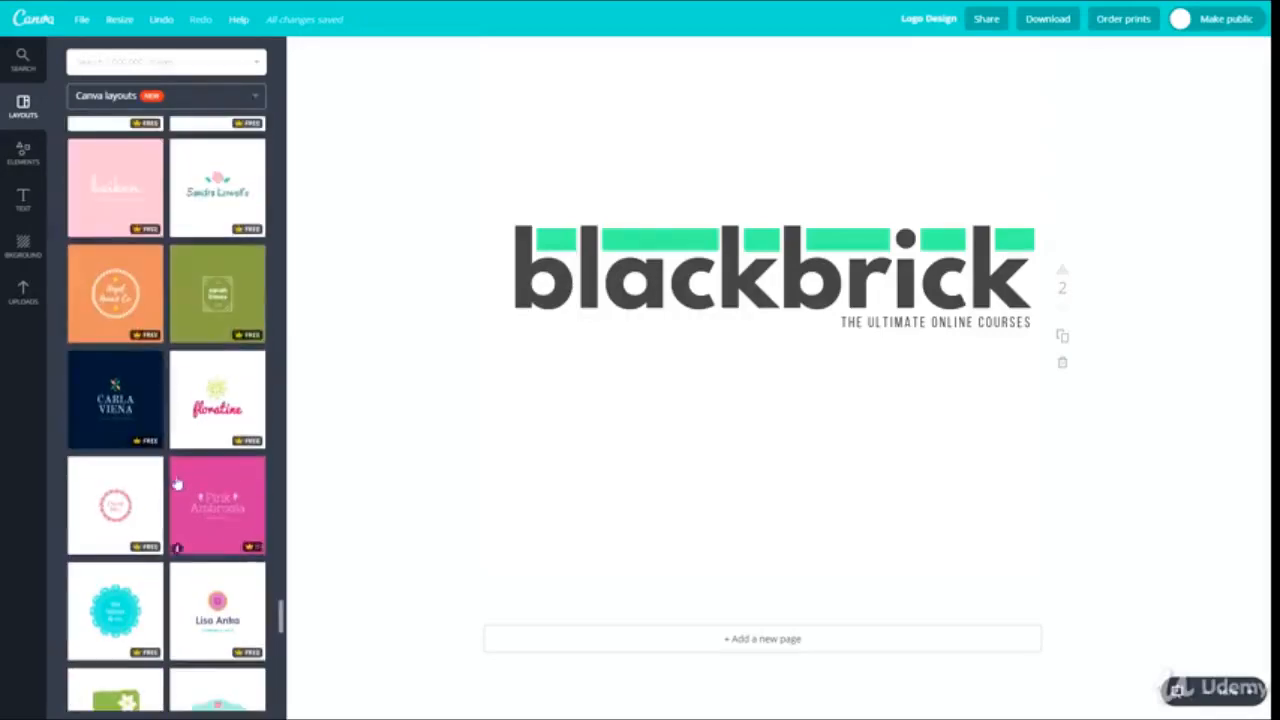
scroll(150, 485, "down", 6)
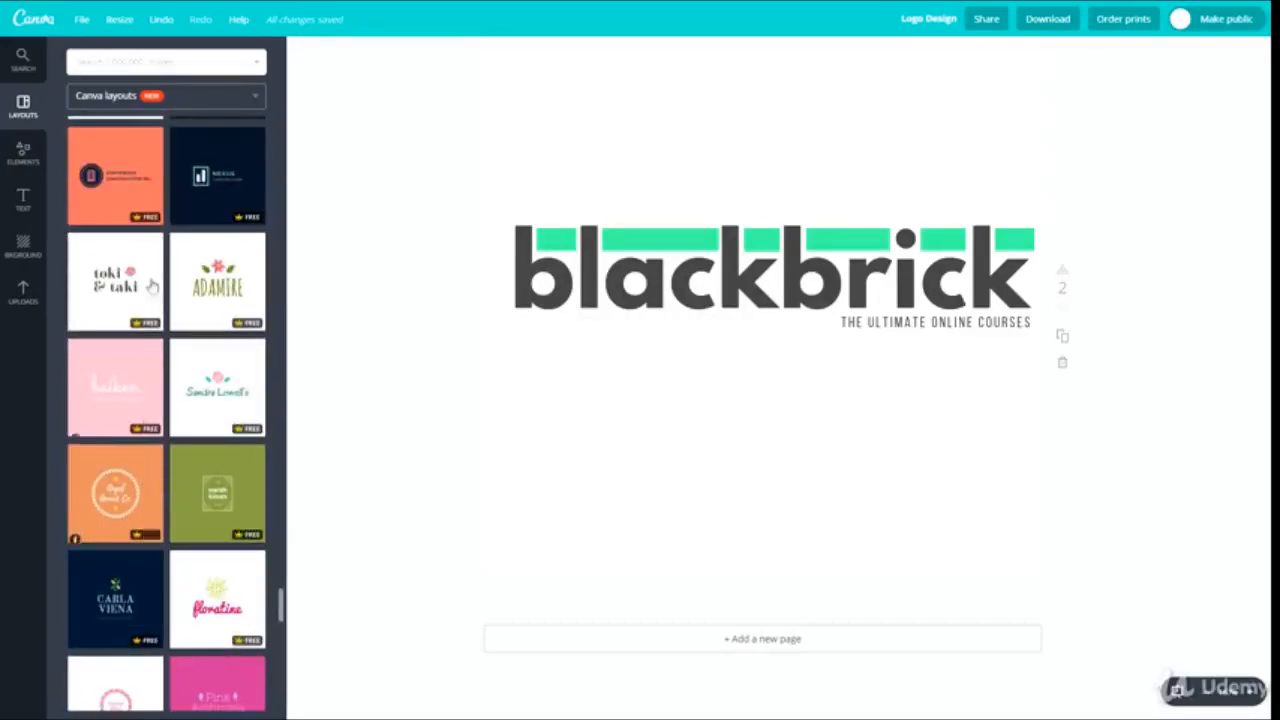
scroll(180, 376, "up", 10)
scroll(176, 376, "down", 5)
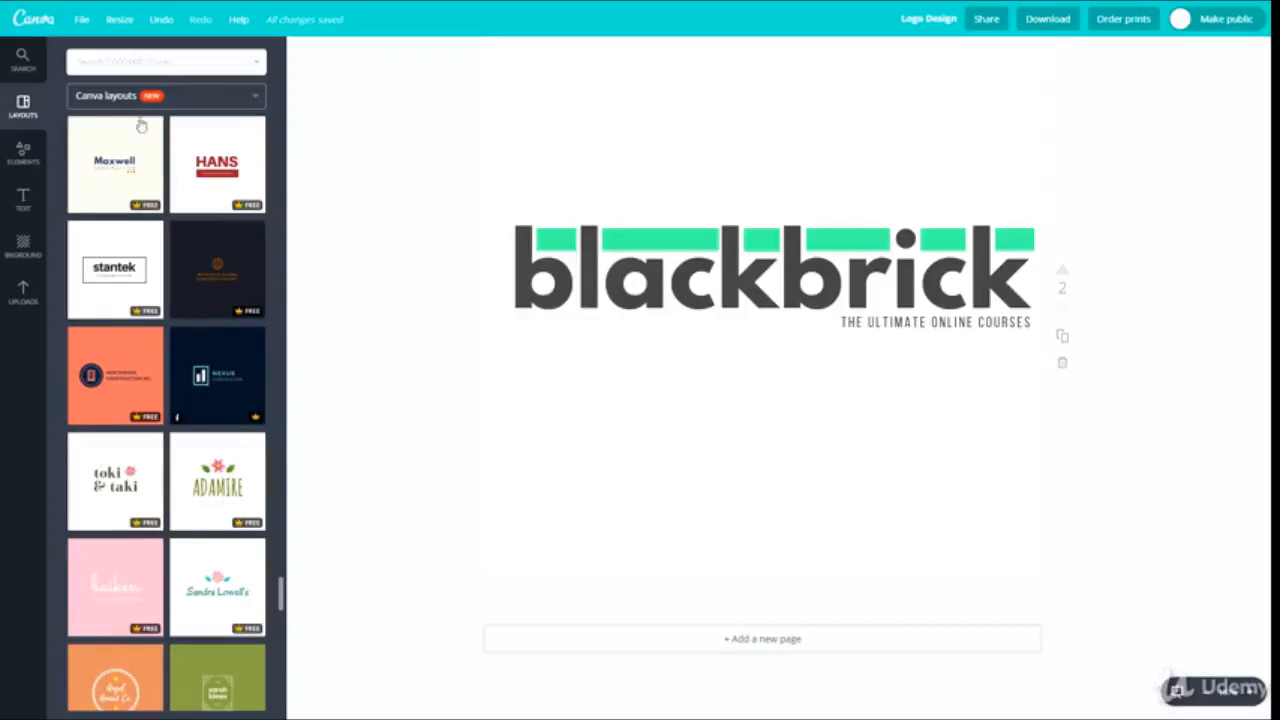
scroll(97, 415, "down", 3)
scroll(97, 415, "down", 3)
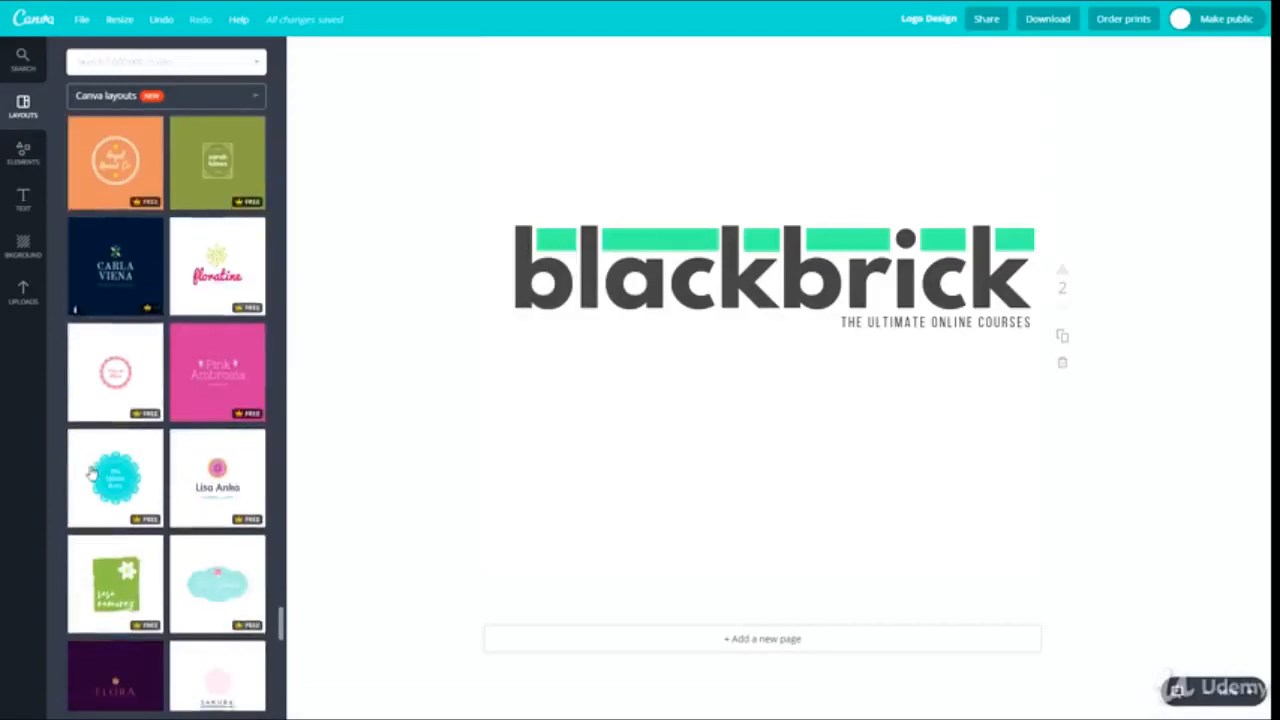
scroll(157, 660, "down", 2)
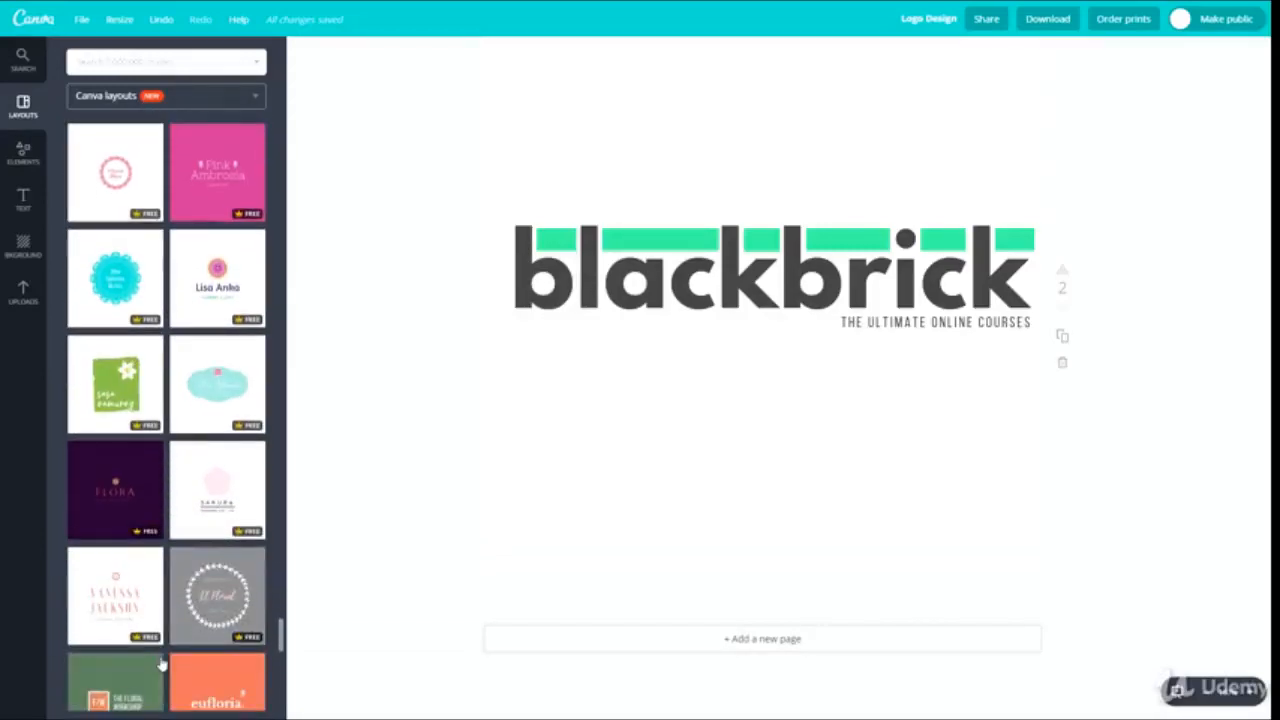